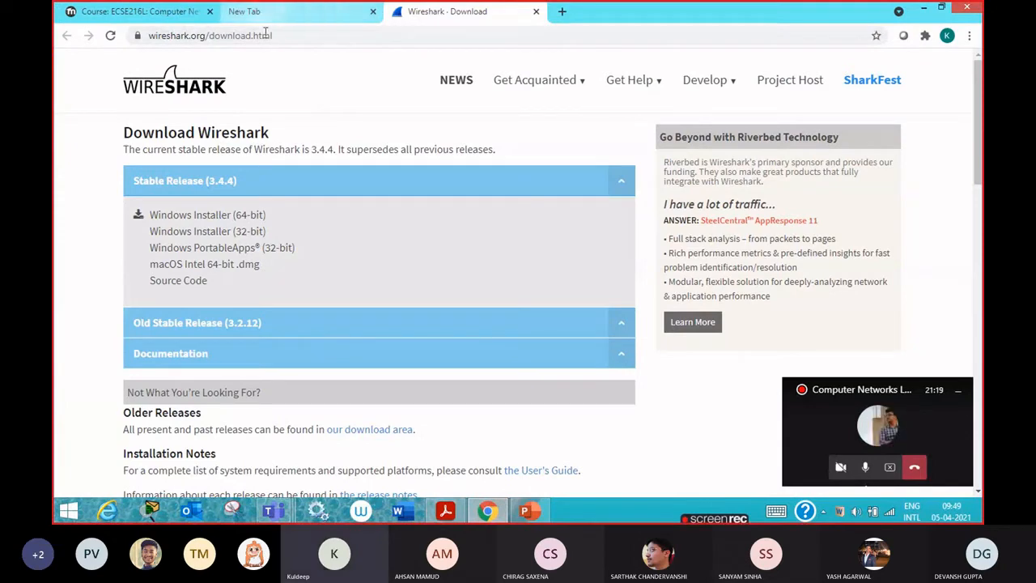
Switch to the LAB Assignment-11 PDF in Acrobat and highlight the Wireshark download link in the introduction
left_click(444, 511)
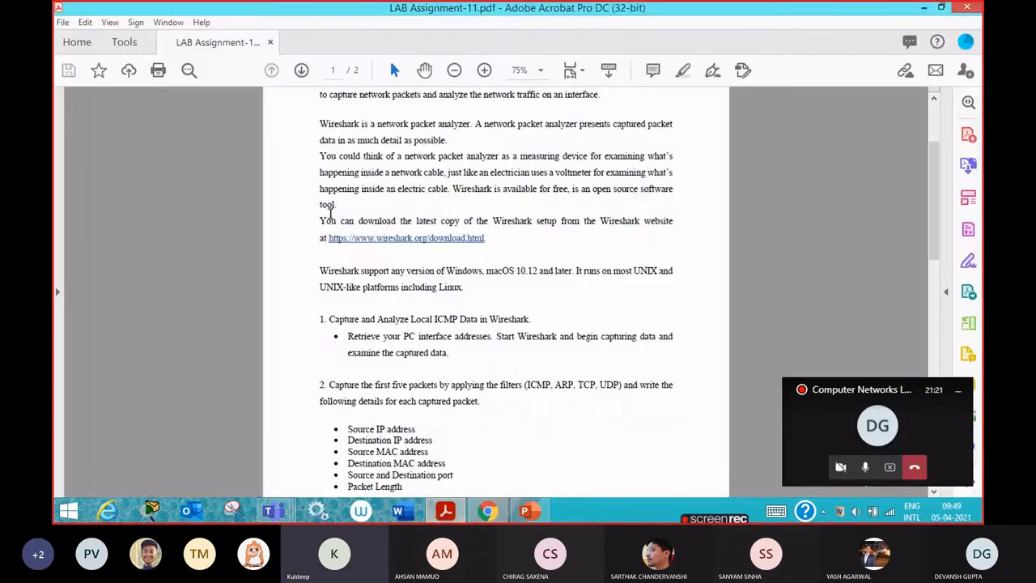
left_click_drag(315, 239, 485, 237)
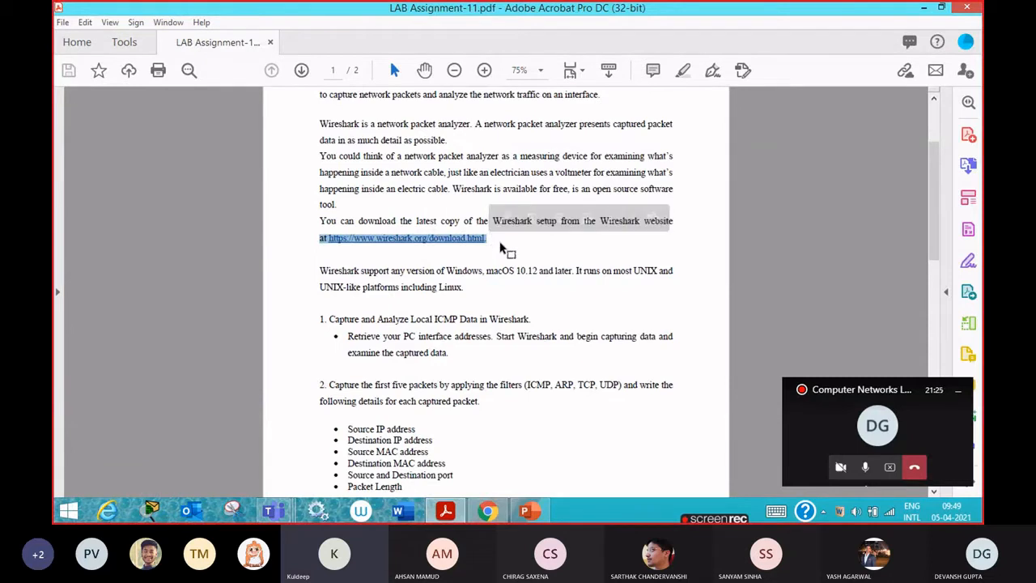
left_click(414, 240)
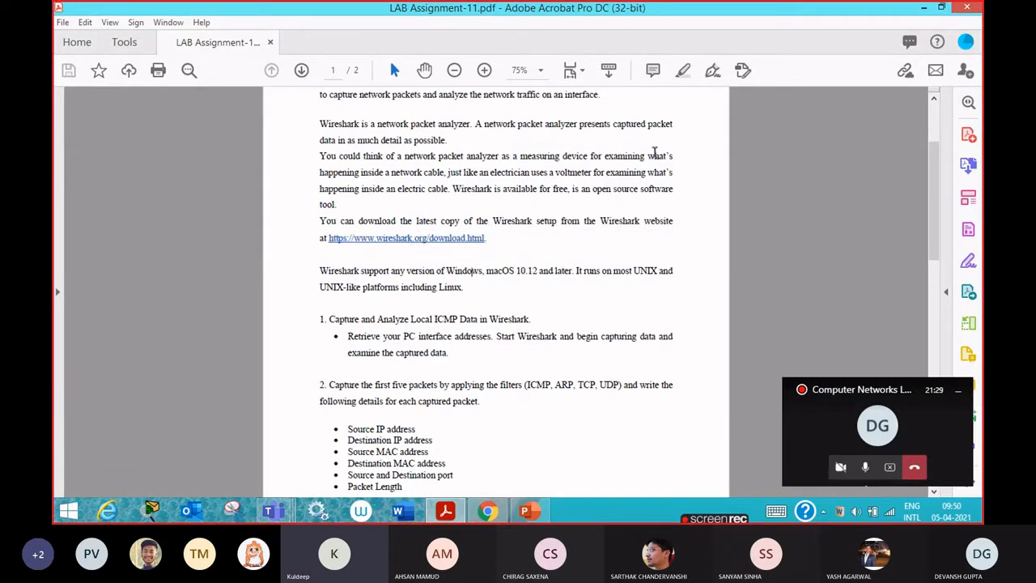
left_click(923, 8)
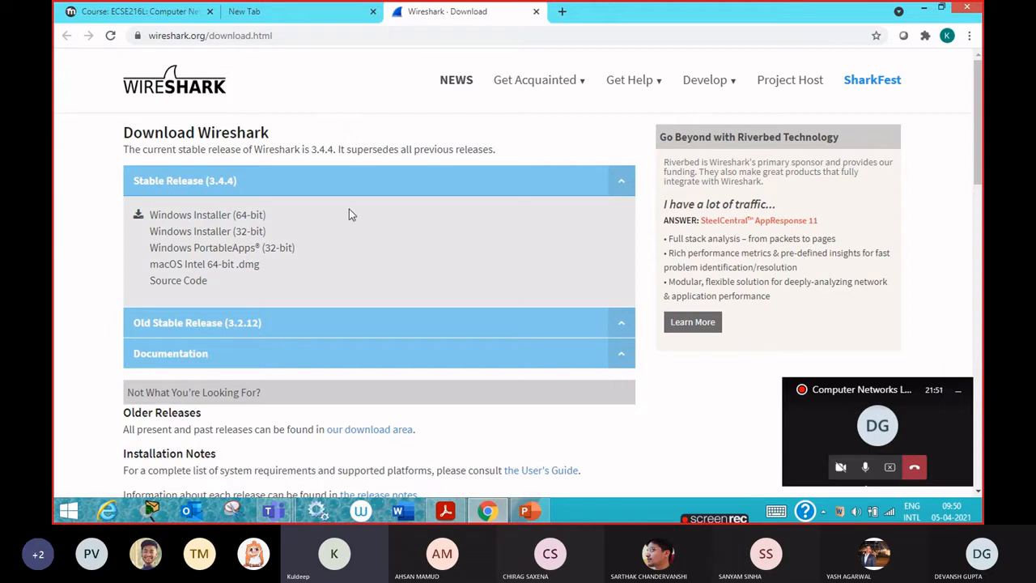
Minimize the browser and launch Wireshark from its desktop shortcut
left_click(924, 9)
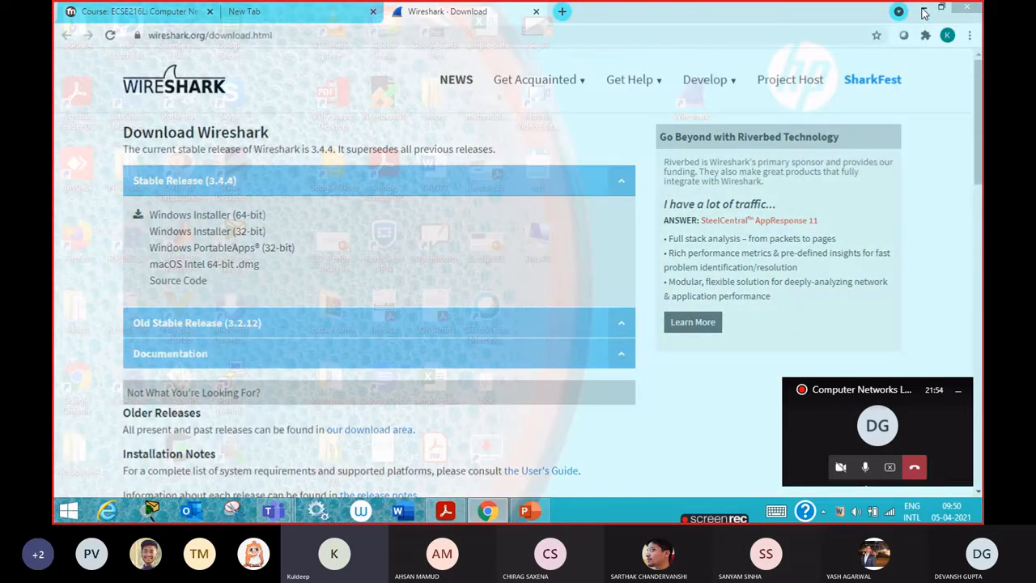
left_click_drag(656, 77, 730, 142)
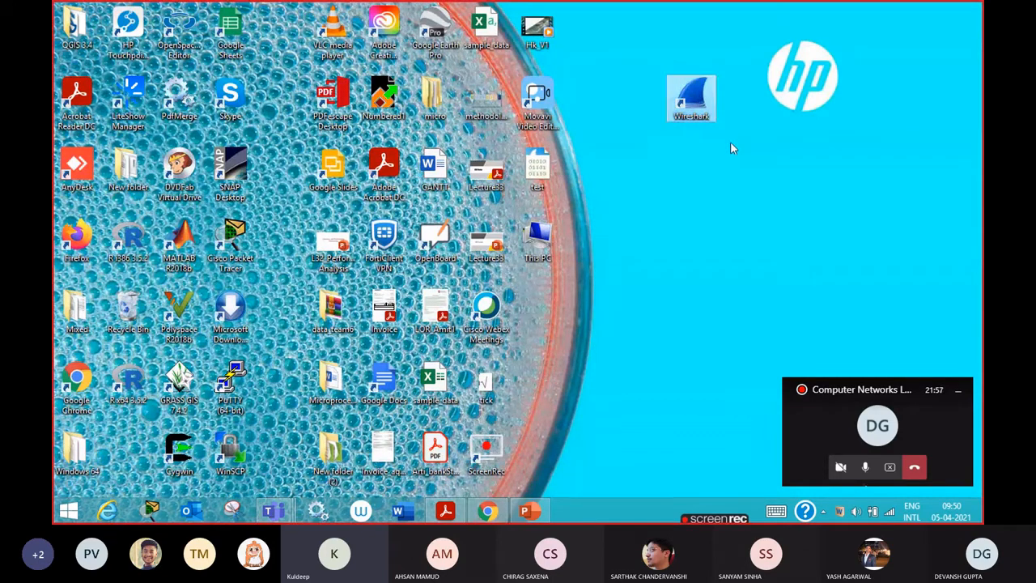
double_click(689, 100)
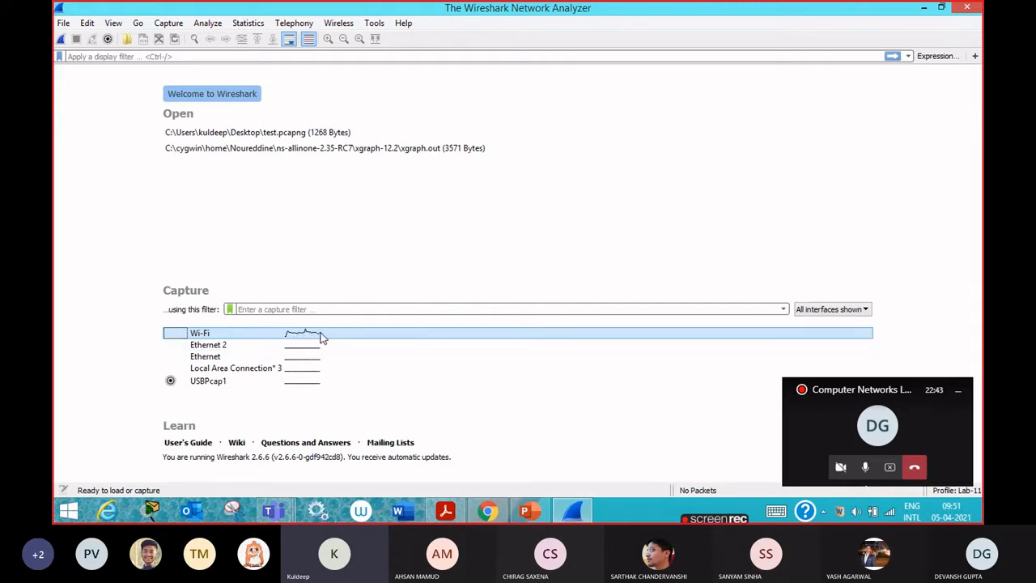
Check the Wi-Fi interface's traffic and addresses, and start a live capture on it
mouse_move(321, 336)
mouse_move(229, 336)
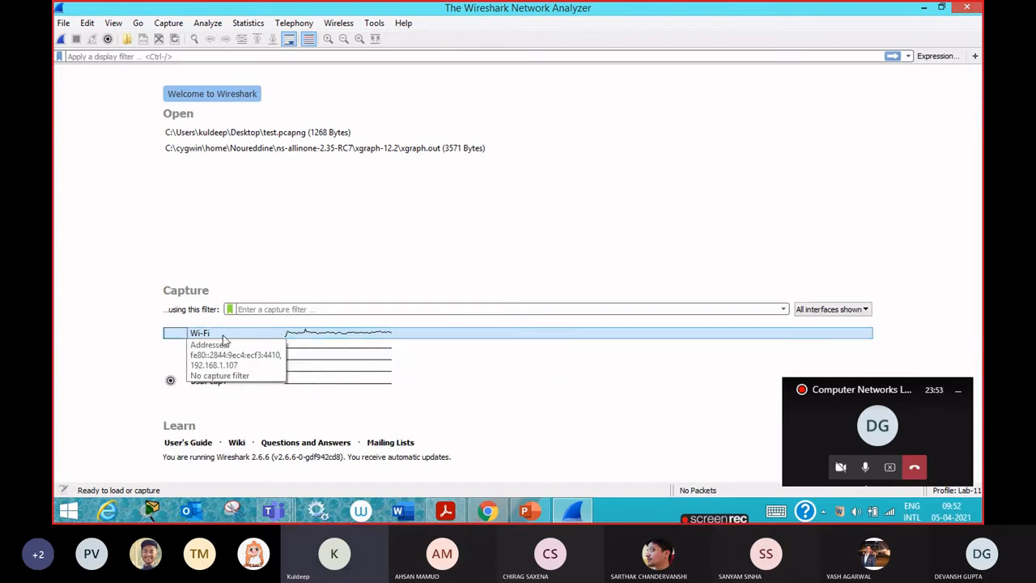
double_click(274, 335)
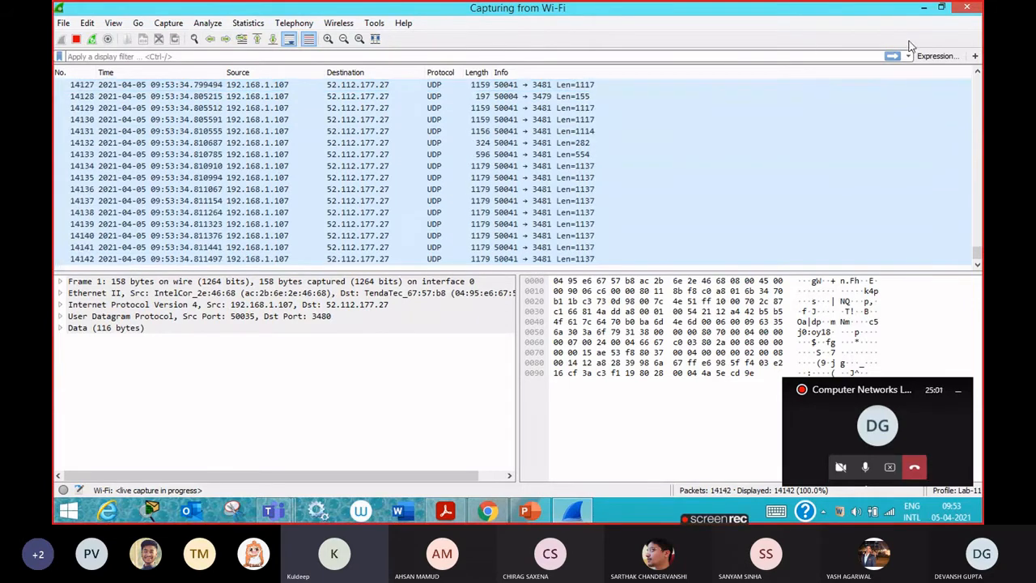
Highlight the first packet's data bytes and look back through the earlier packets in the live capture
left_click(106, 327)
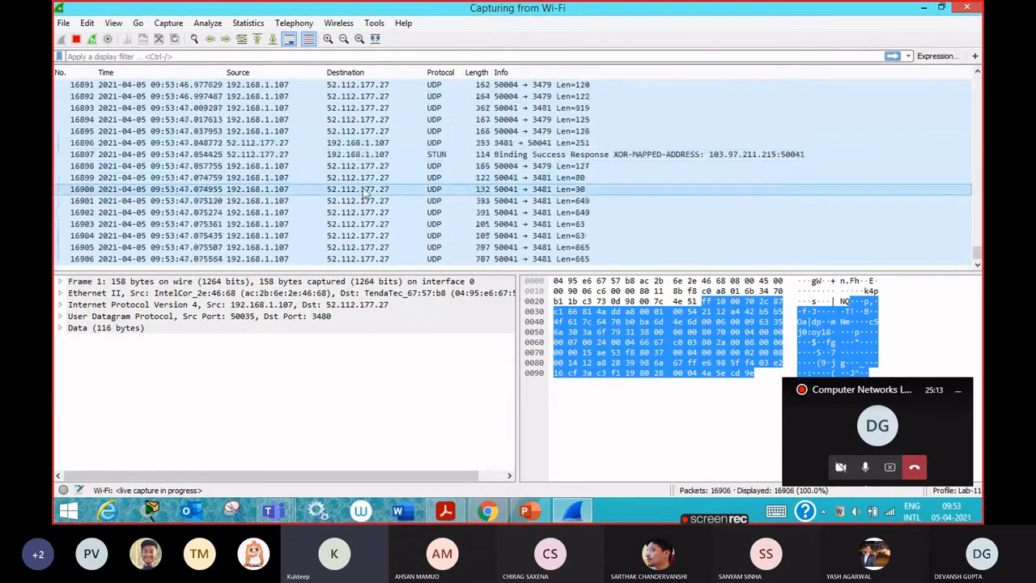
left_click_drag(977, 256, 980, 144)
left_click_drag(978, 87, 980, 120)
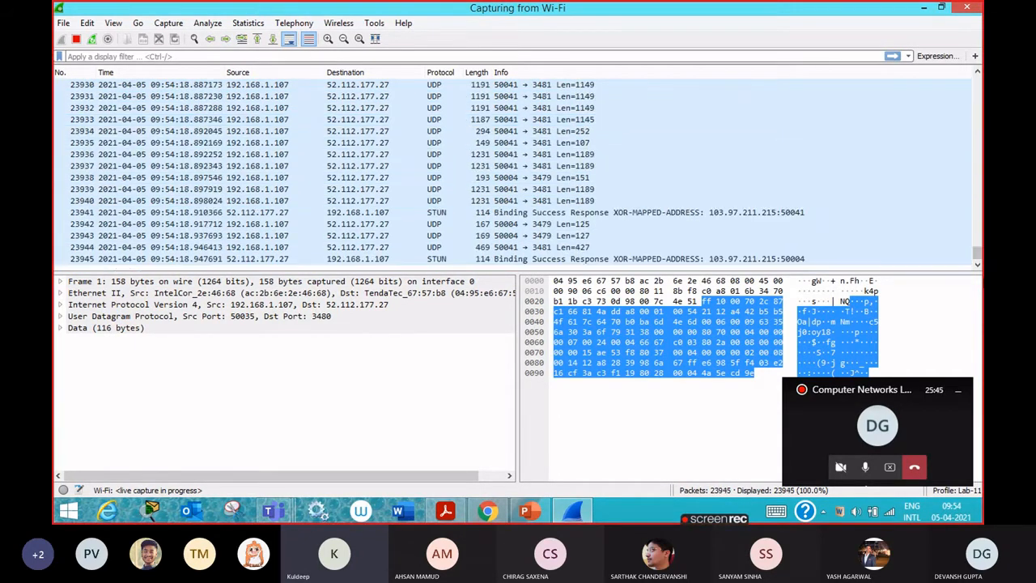
left_click_drag(977, 257, 978, 84)
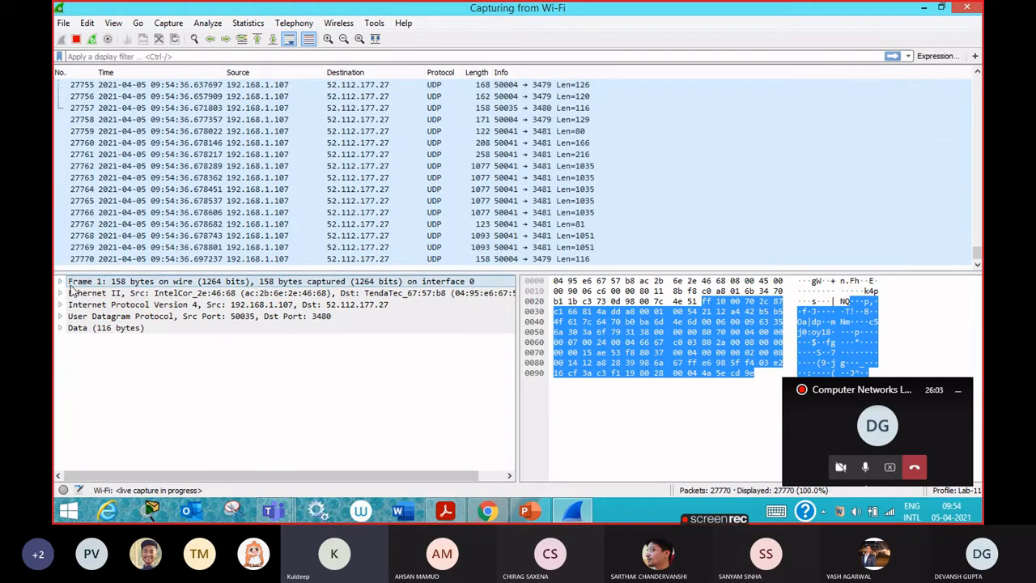
Examine the Frame, Ethernet II, IPv4, UDP and Data layers listed for the first packet
left_click(118, 293)
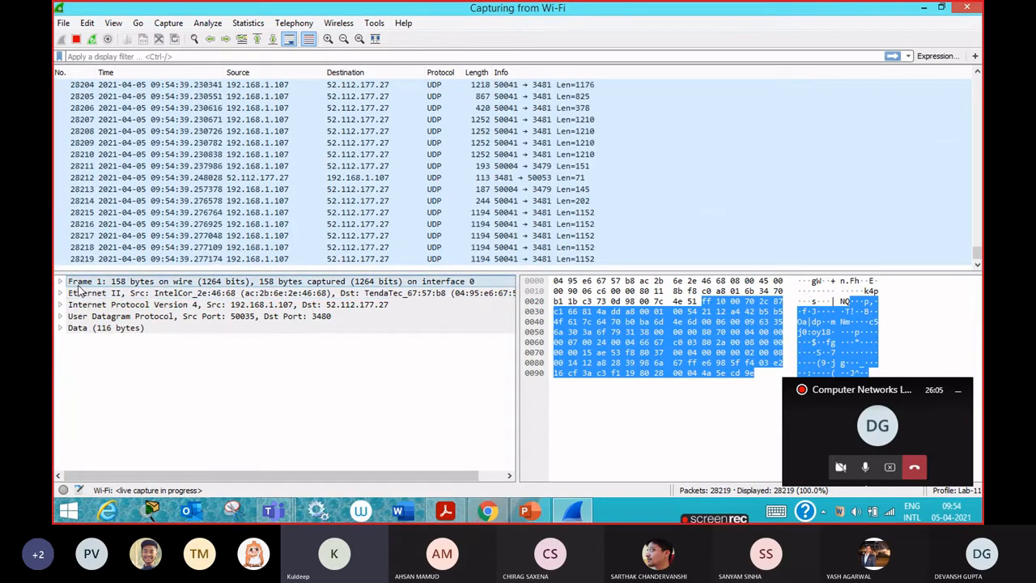
left_click(91, 283)
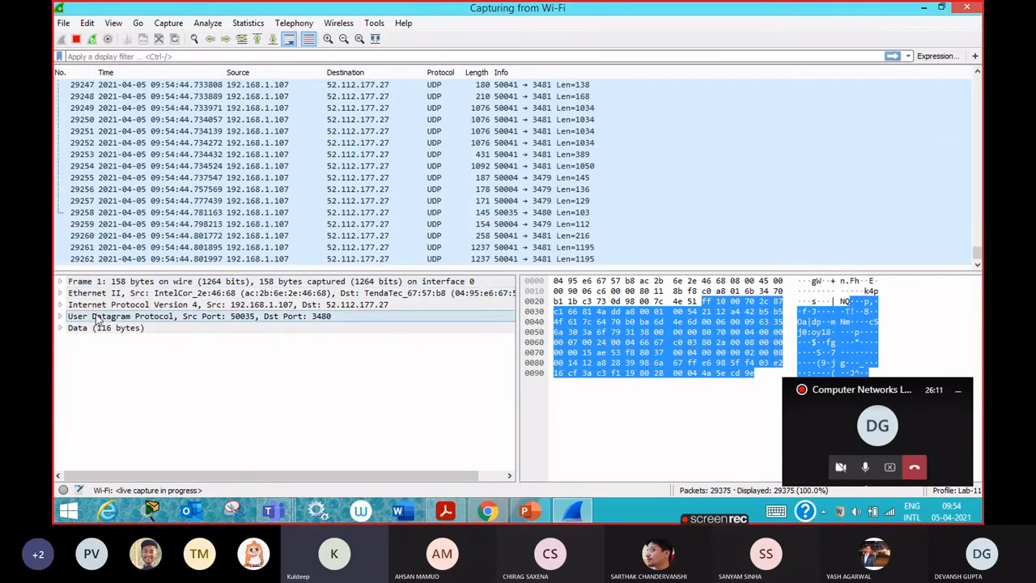
left_click(75, 293)
left_click(71, 284)
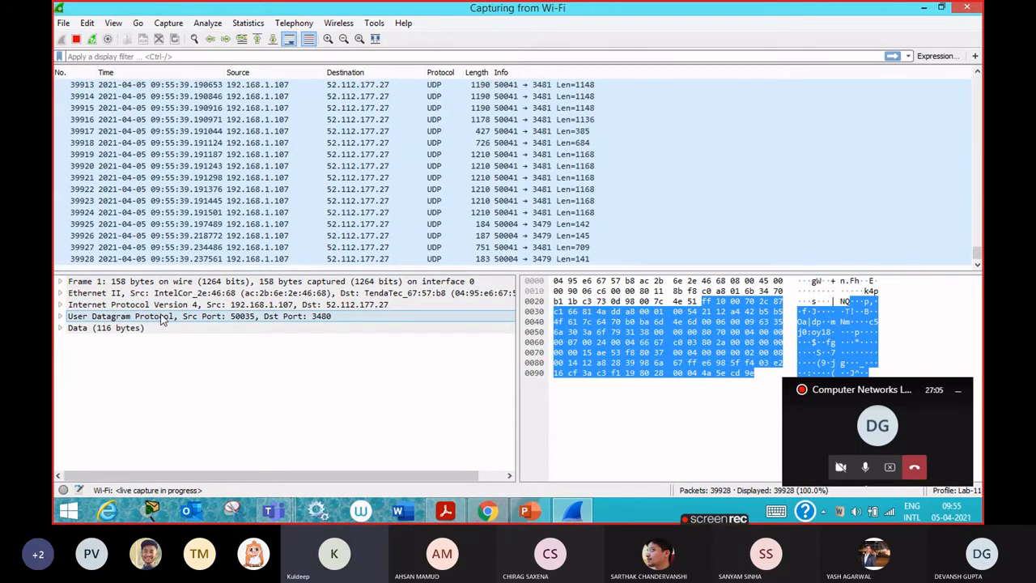
left_click(89, 328)
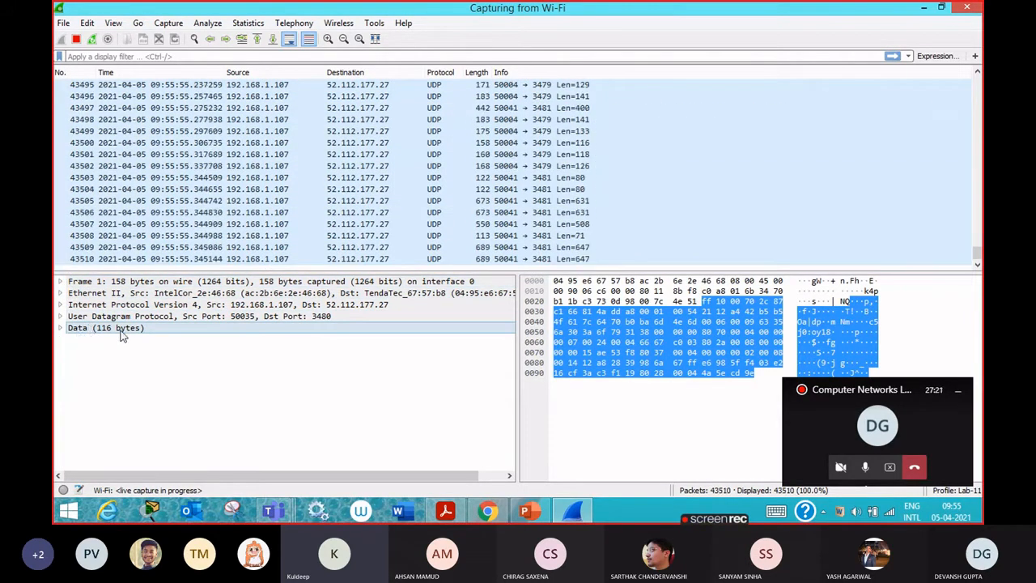
Expand the Frame 1 details and examine the interface, arrival time, frame length, protocols and coloring rule
left_click(61, 282)
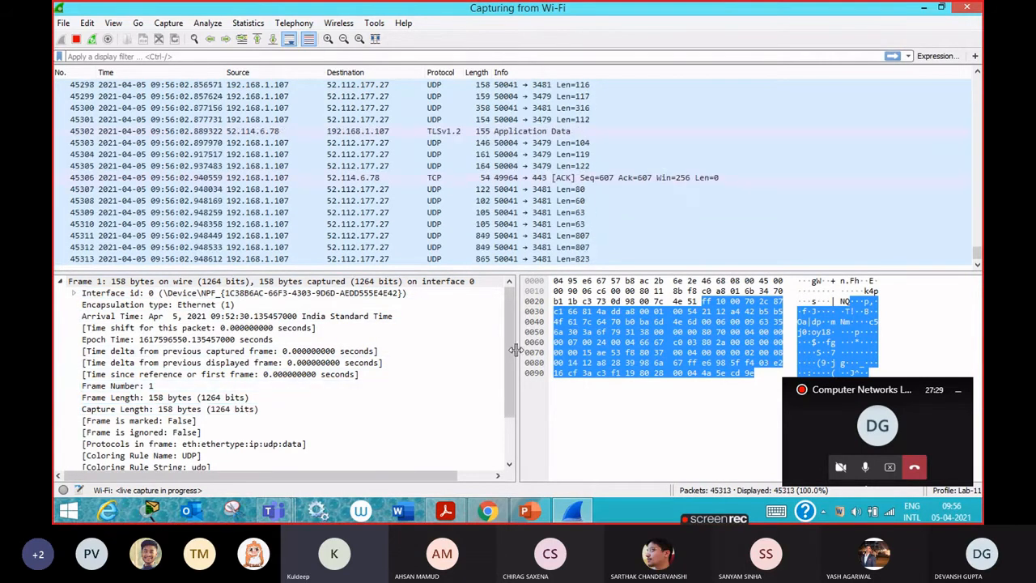
mouse_move(510, 340)
left_mouse_down()
mouse_move(513, 381)
mouse_move(512, 332)
left_mouse_up()
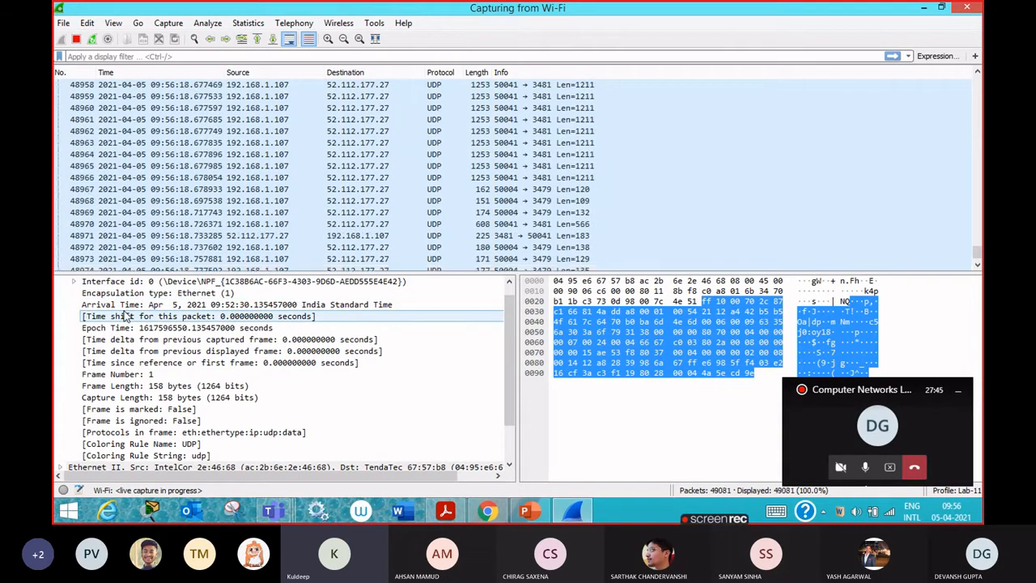
scroll(139, 354, "down", 1)
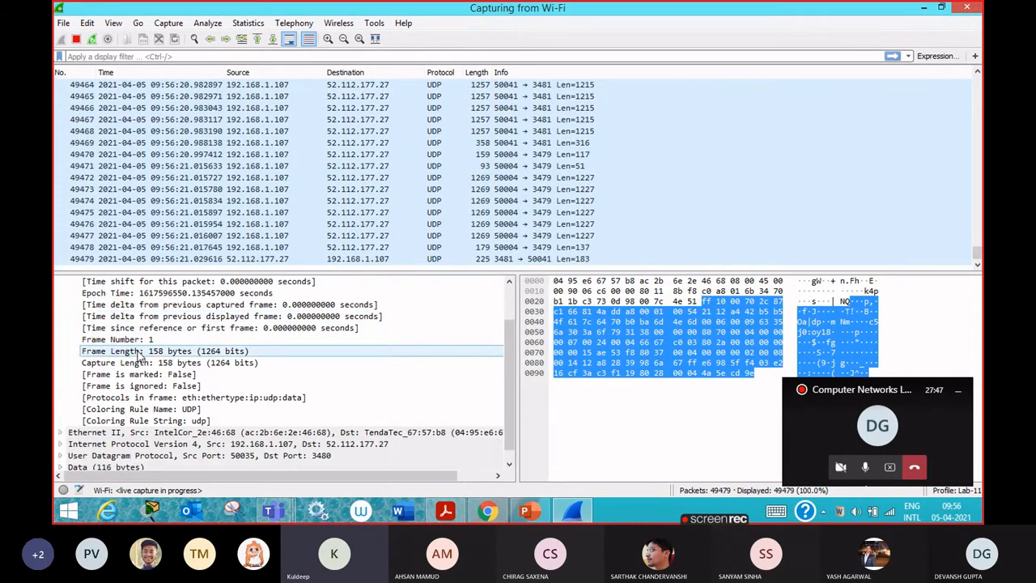
scroll(127, 343, "down", 1)
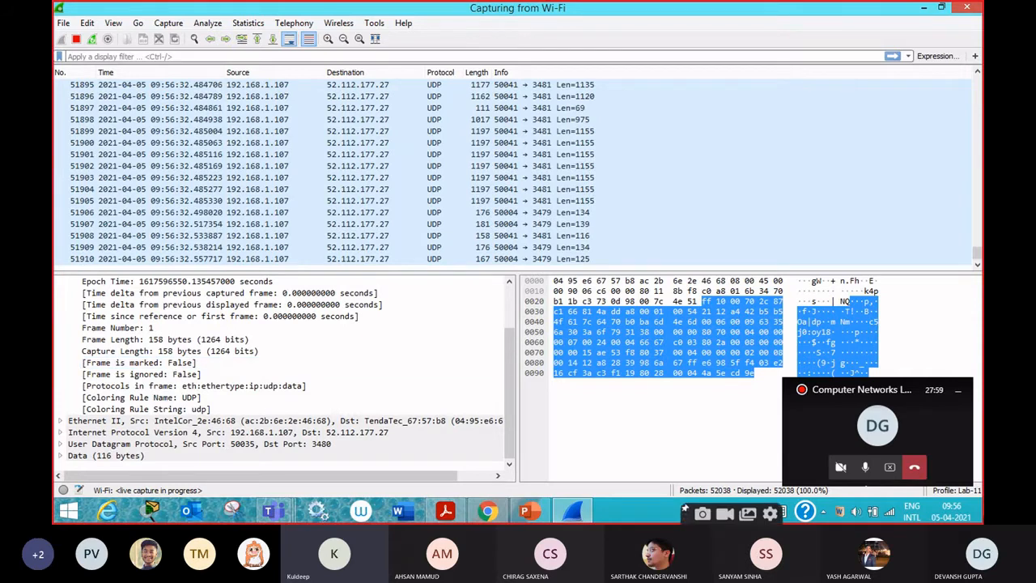
left_click_drag(511, 361, 506, 303)
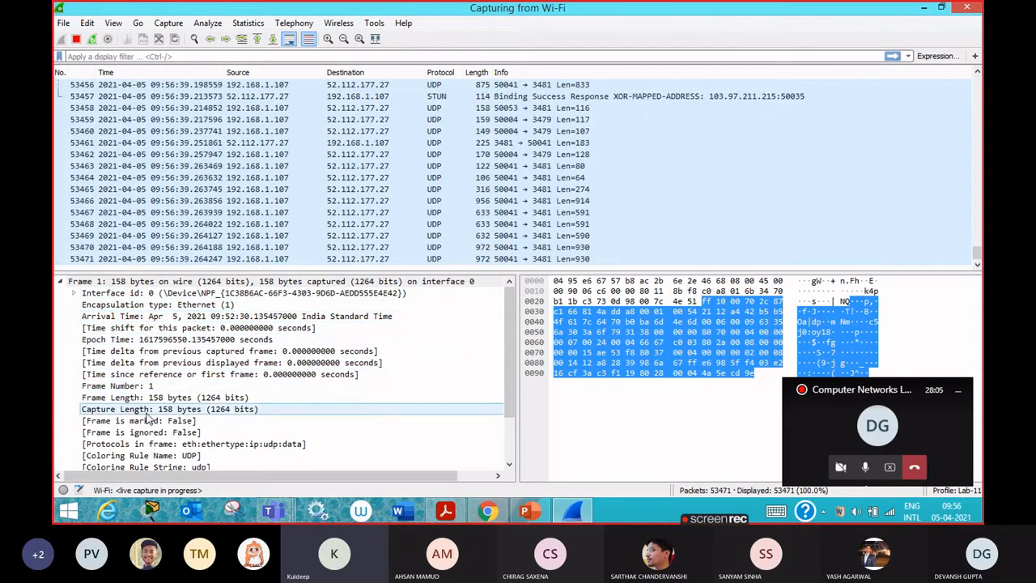
scroll(97, 381, "down", 1)
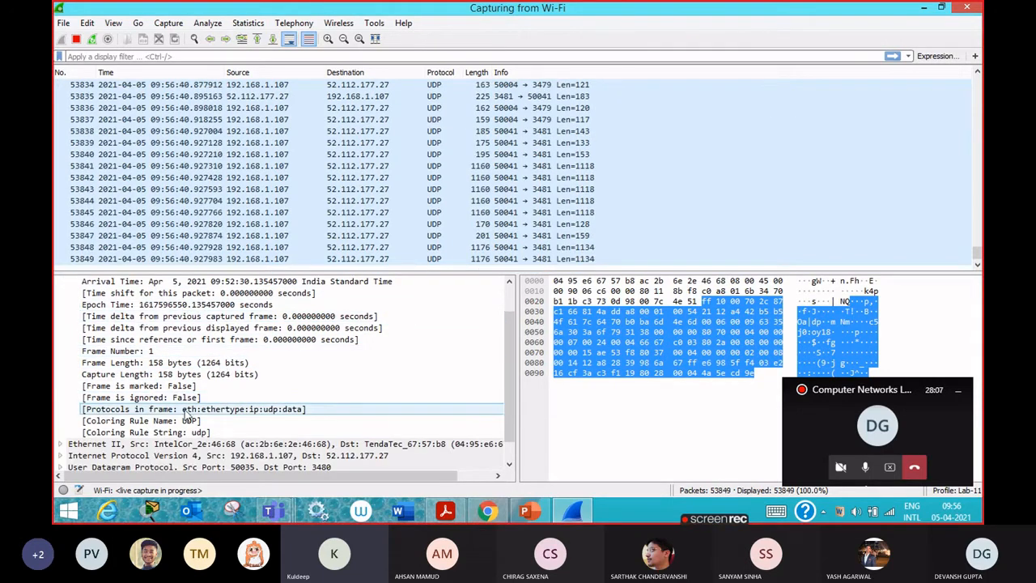
scroll(141, 389, "down", 1)
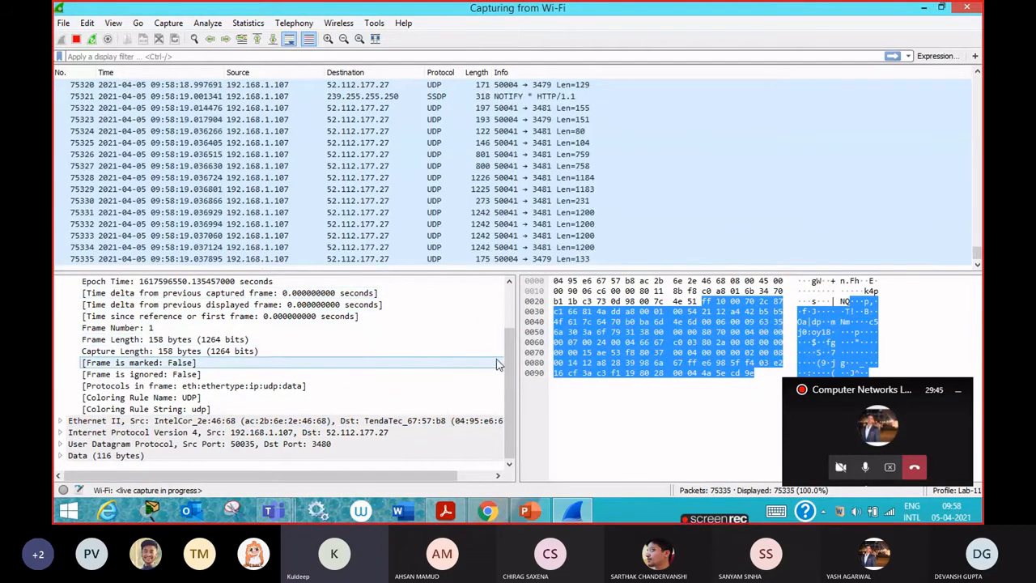
left_click_drag(507, 355, 511, 330)
scroll(511, 330, "down", 1)
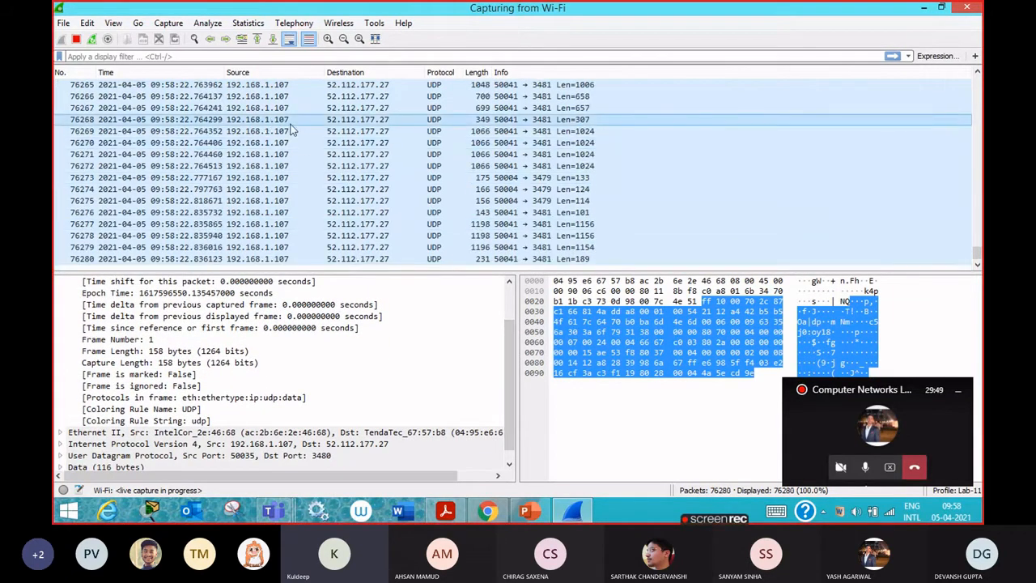
scroll(323, 386, "down", 1)
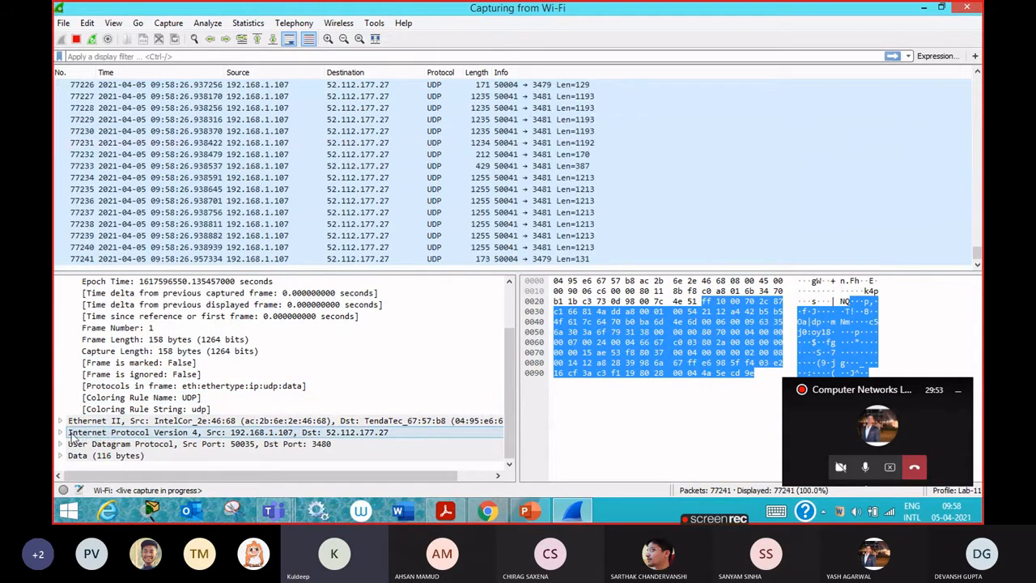
Expand the Internet Protocol Version 4 layer and examine its header fields down to the source and destination addresses
left_click(59, 435)
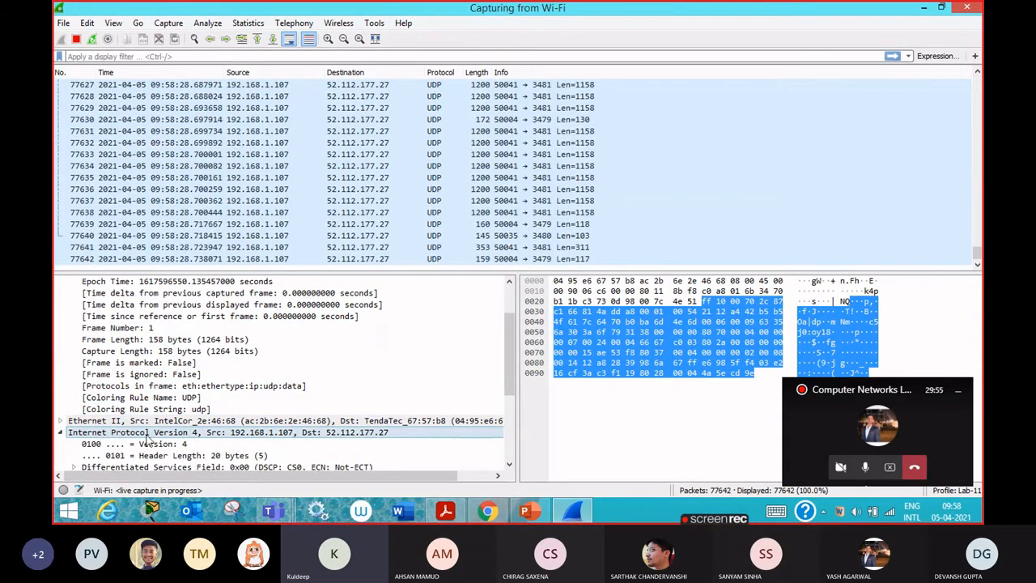
scroll(232, 448, "down", 2)
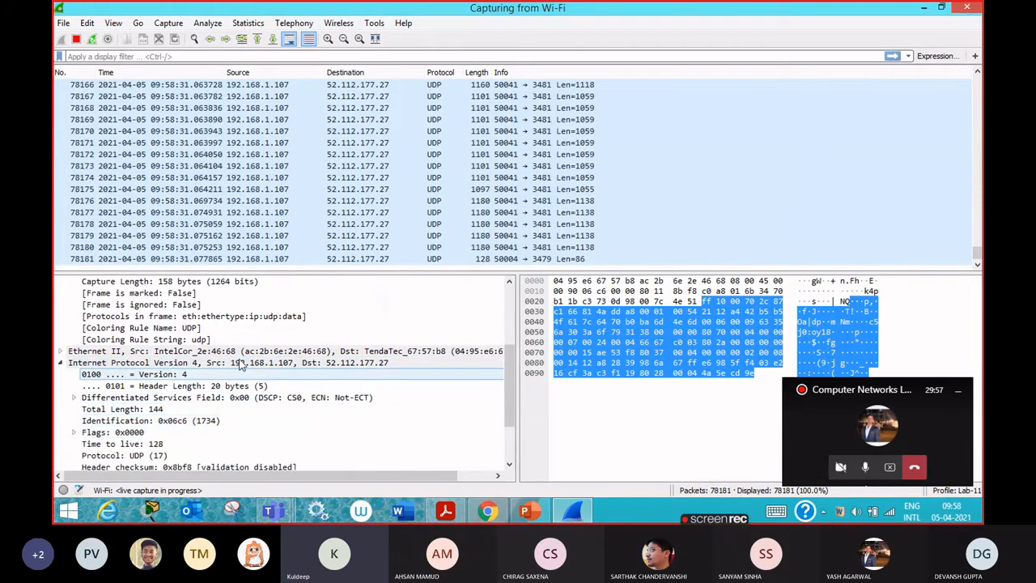
scroll(170, 387, "down", 1)
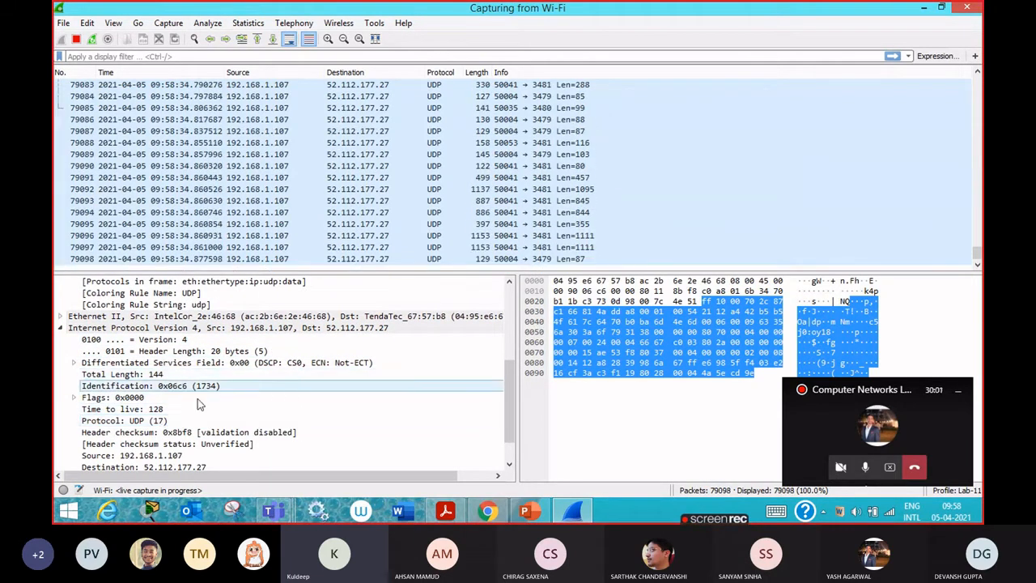
scroll(162, 434, "down", 1)
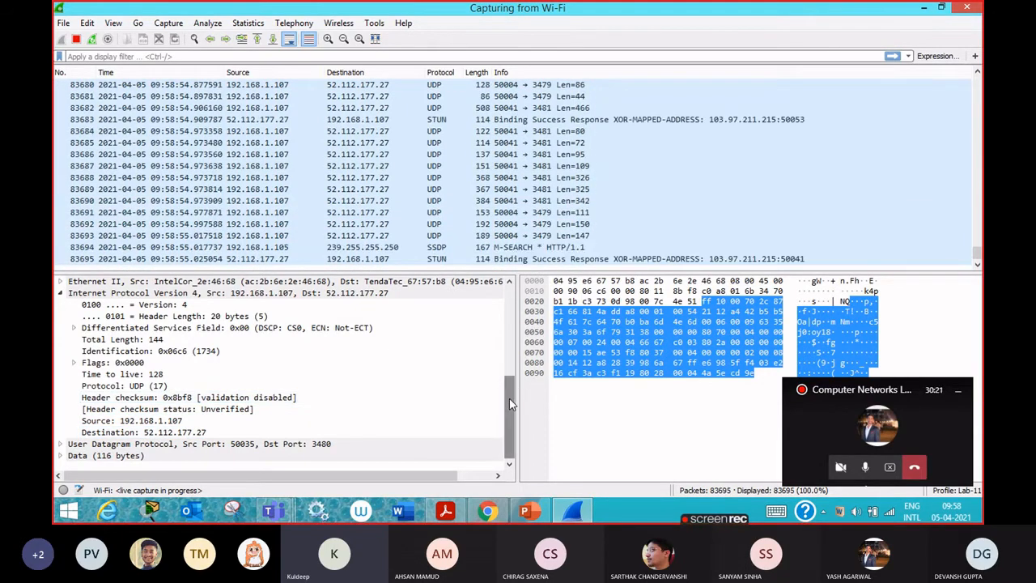
Collapse the Frame 1 and Internet Protocol Version 4 details of the first packet
left_click_drag(510, 415, 509, 326)
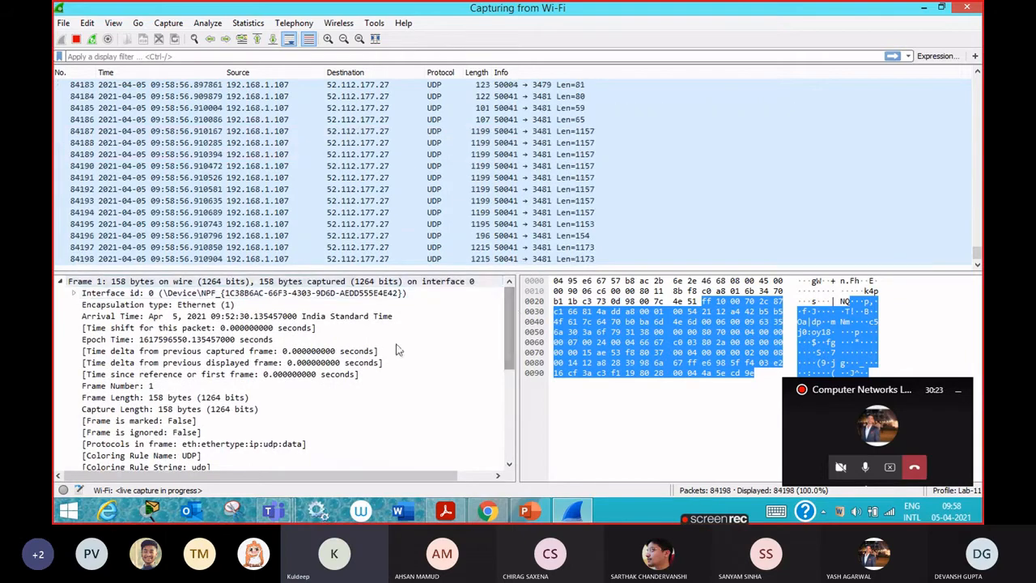
scroll(209, 429, "down", 2)
scroll(162, 372, "up", 3)
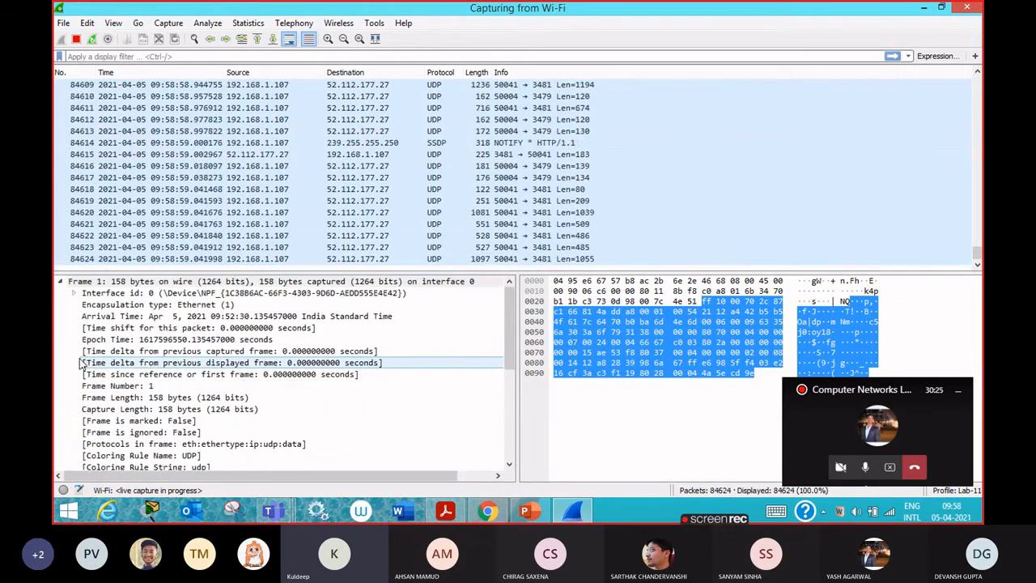
left_click(61, 282)
scroll(70, 381, "down", 1)
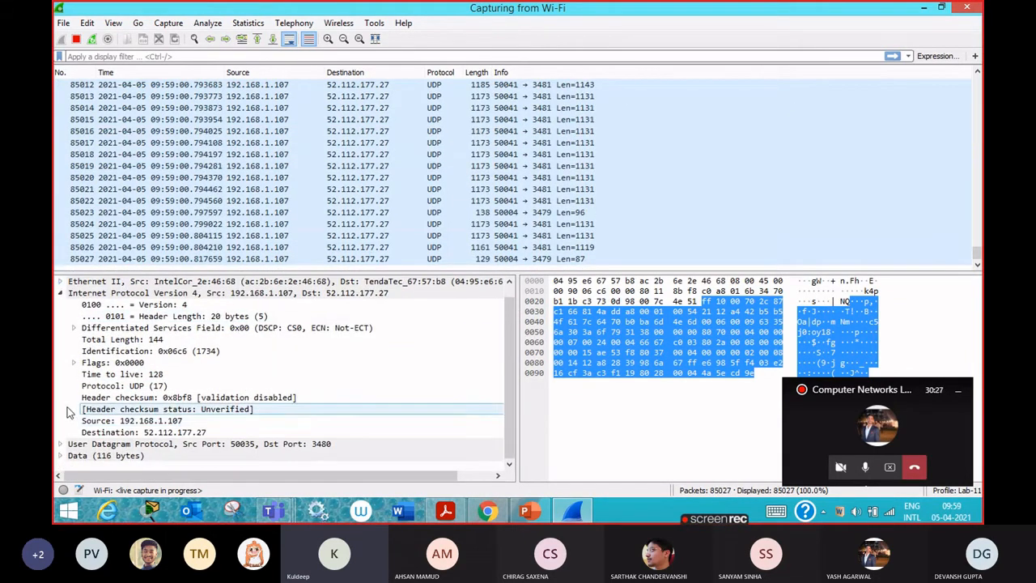
left_click(60, 293)
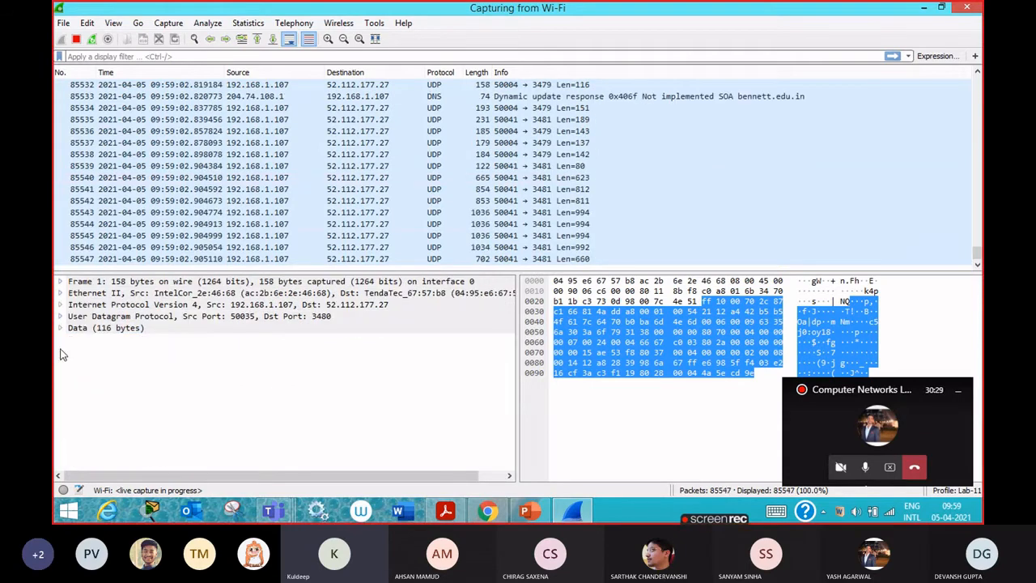
Expand the Data layer of the first packet and examine its payload and length fields
double_click(75, 330)
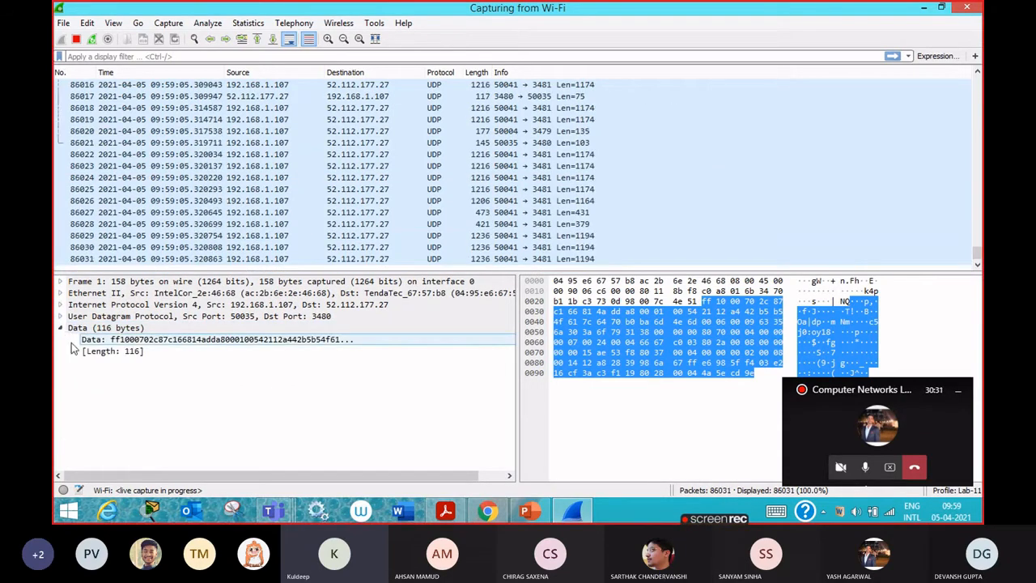
left_click(89, 351)
left_click(228, 339)
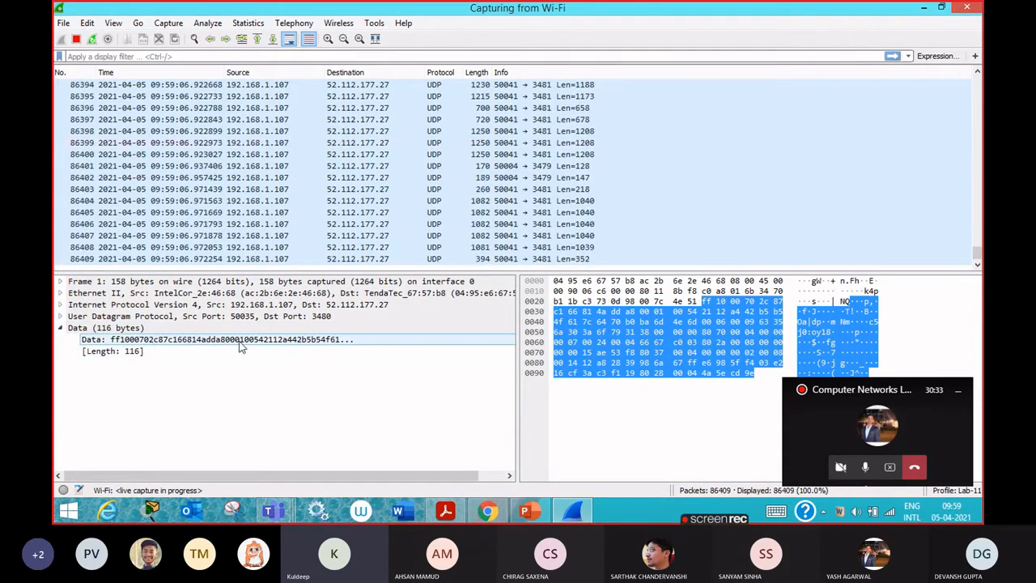
Move the floating meeting window off the packet bytes and onto the empty area below the packet details
left_click(113, 353)
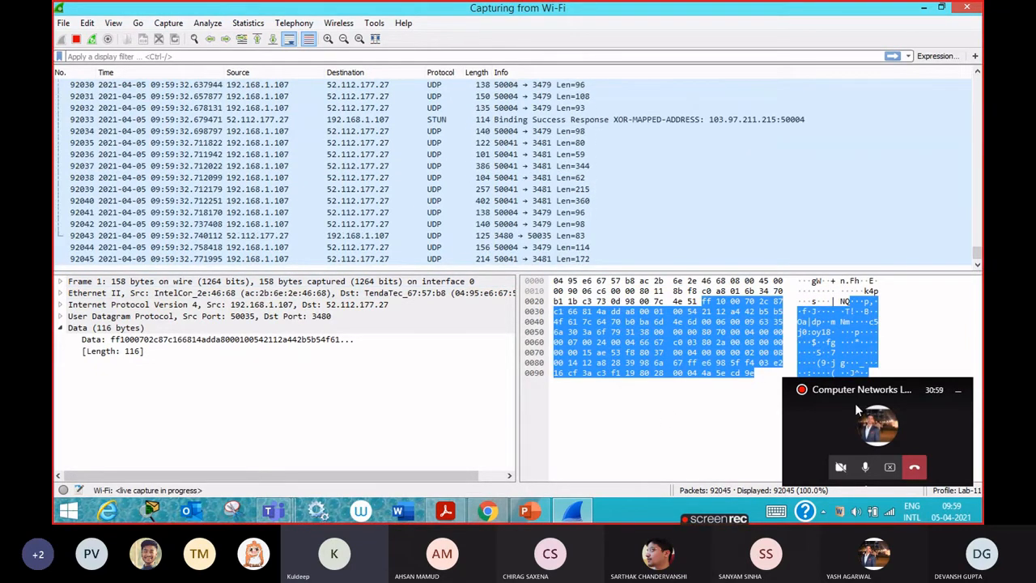
left_click_drag(855, 403, 140, 413)
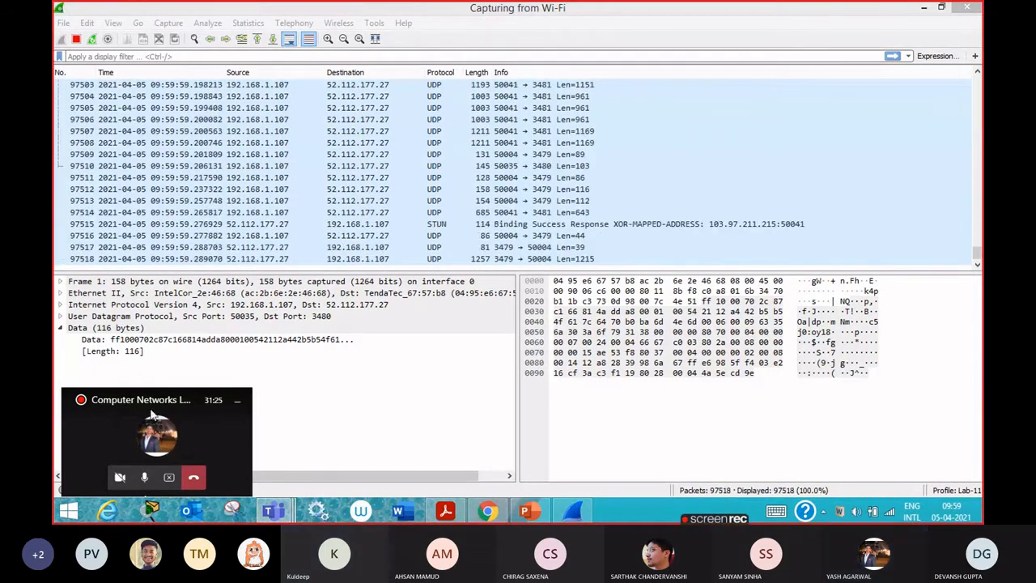
left_click_drag(150, 400, 144, 372)
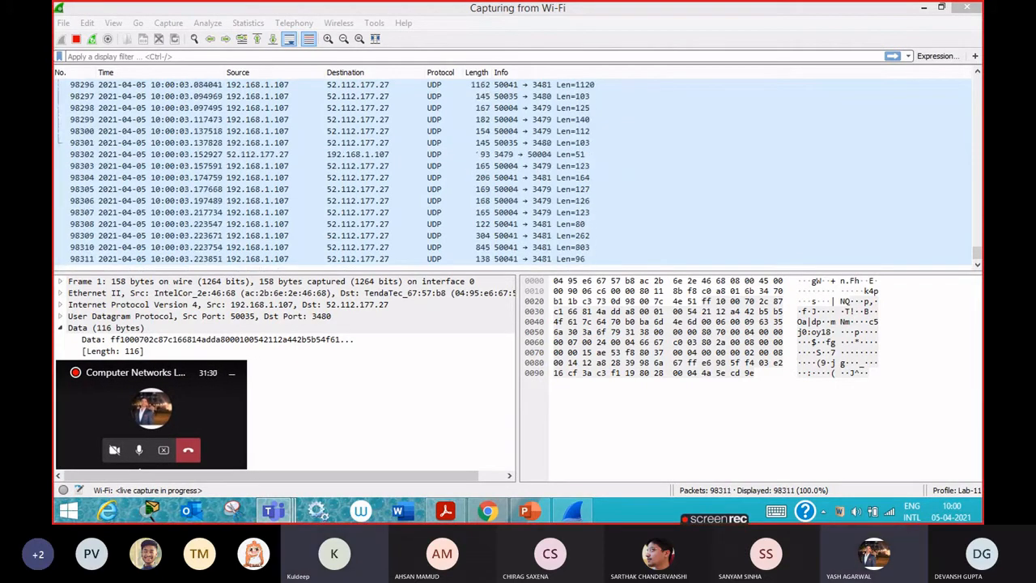
left_click_drag(144, 373, 138, 373)
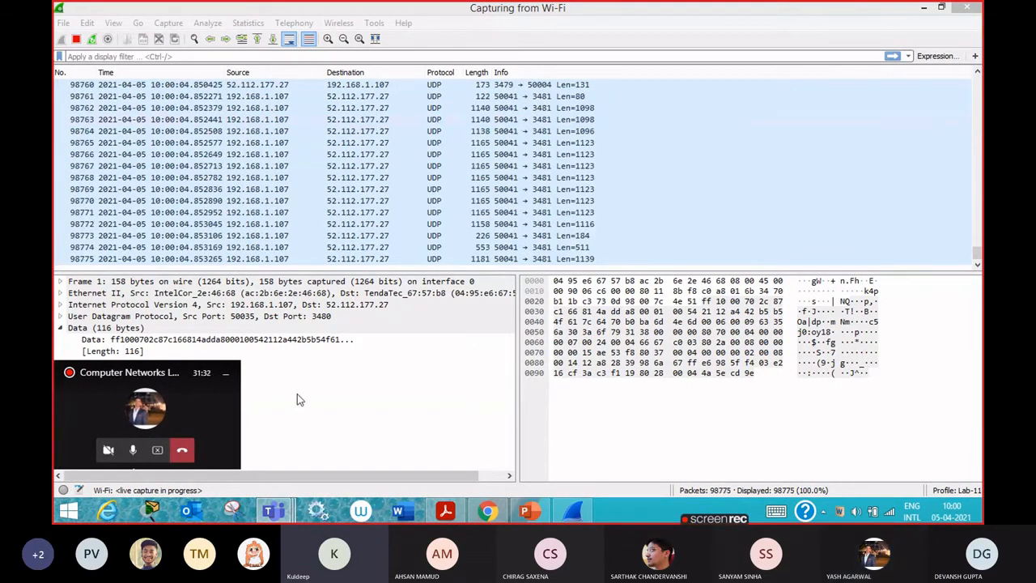
mouse_move(433, 476)
left_mouse_down()
mouse_move(470, 477)
mouse_move(430, 477)
left_mouse_up()
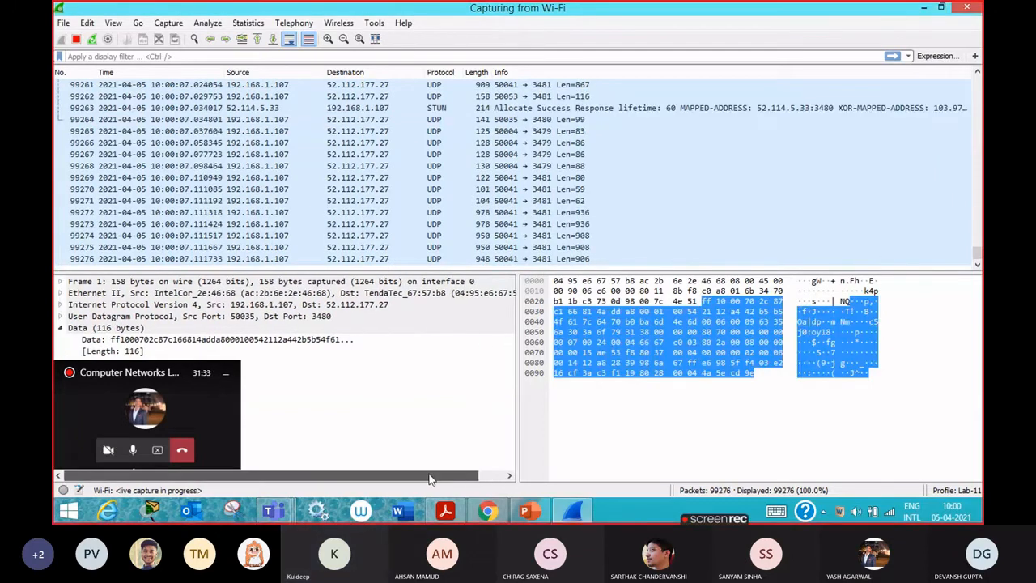
left_click_drag(165, 376, 275, 340)
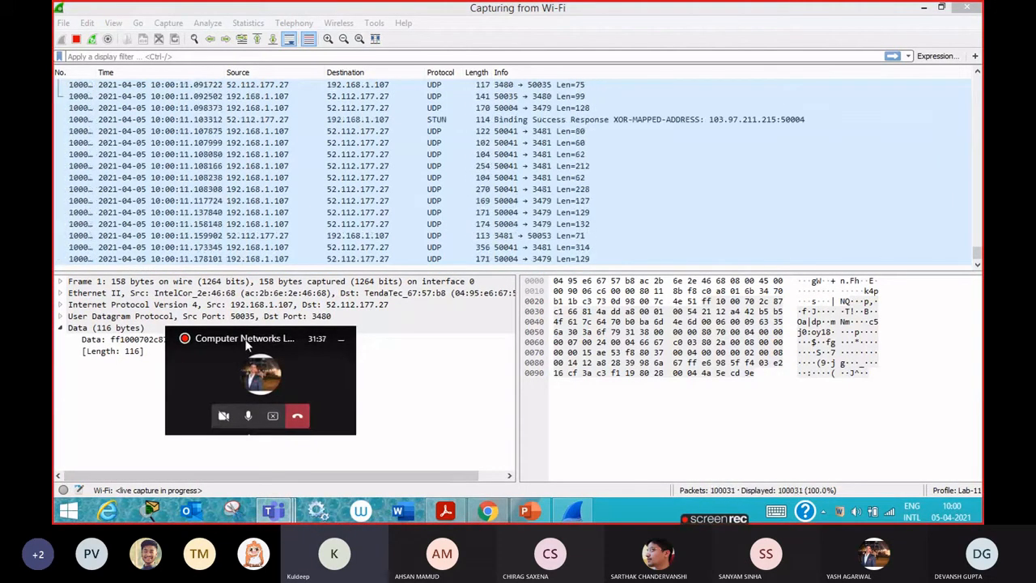
left_click_drag(248, 434, 136, 475)
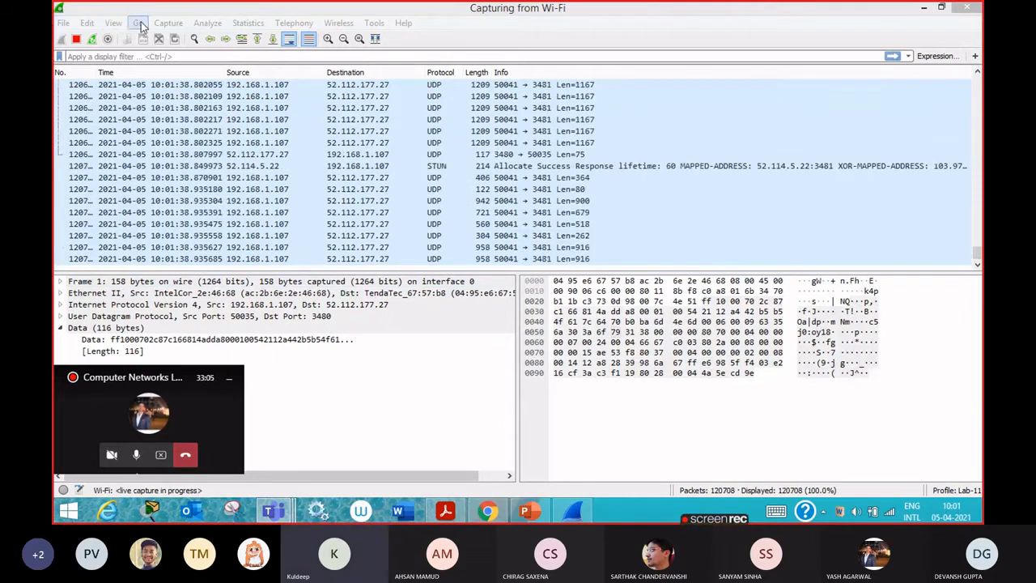
left_click(63, 24)
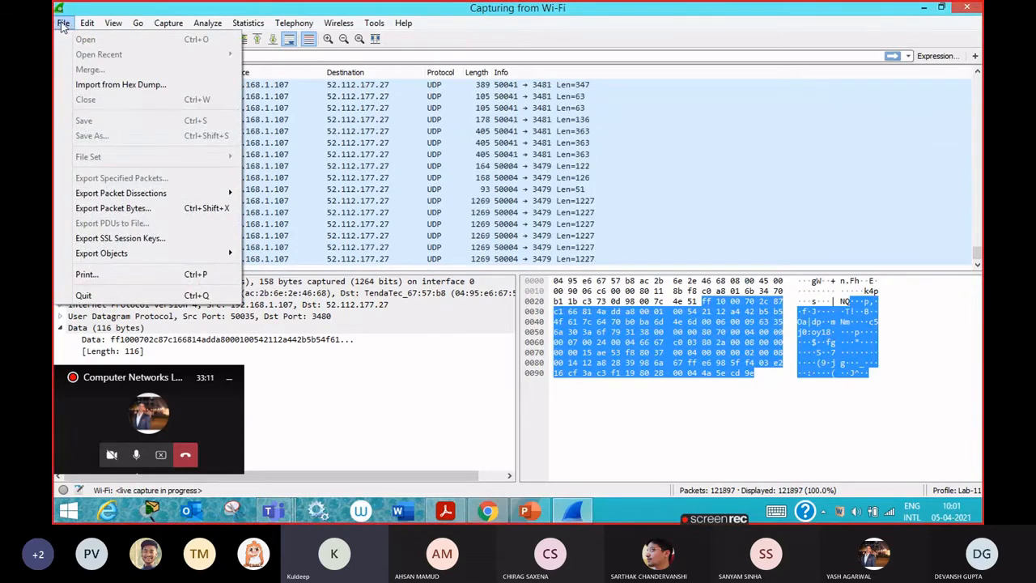
mouse_move(112, 25)
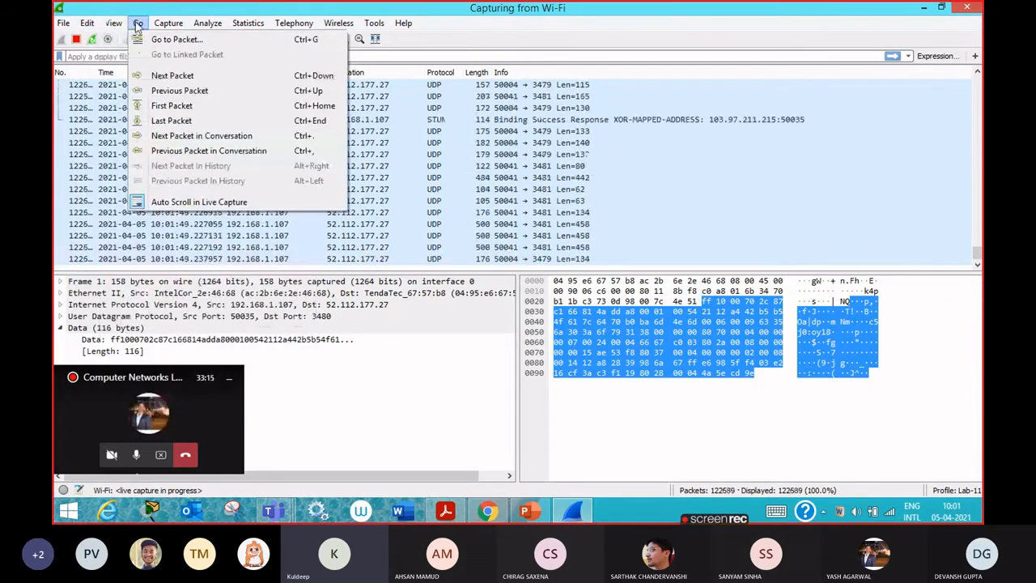
mouse_move(152, 28)
mouse_move(208, 27)
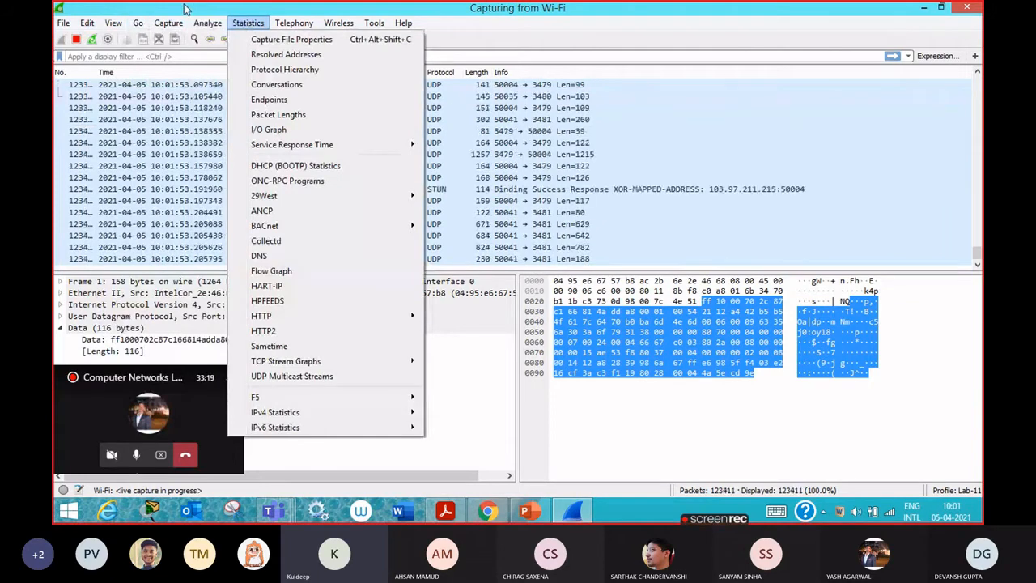
left_click(185, 7)
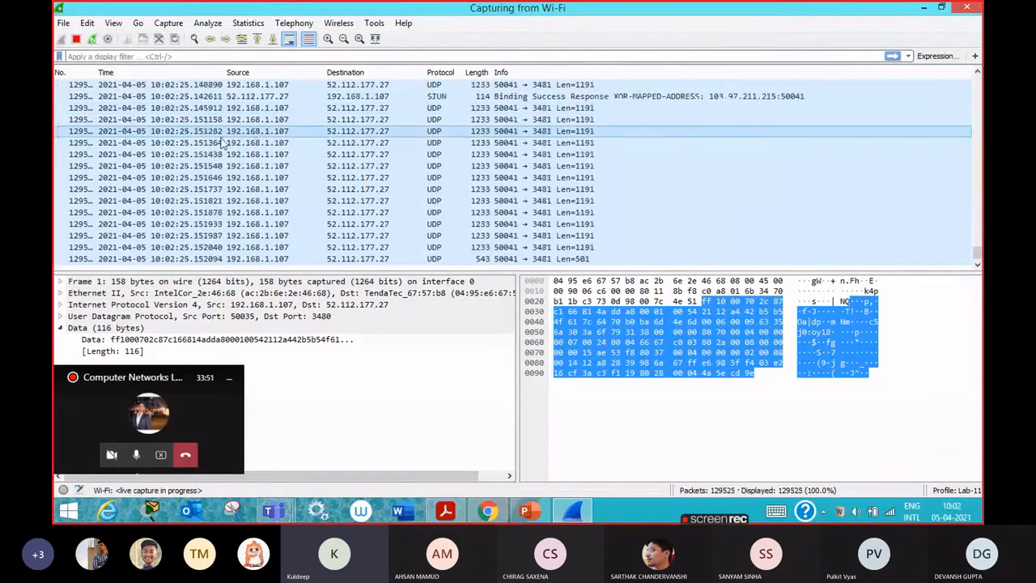
Stop the live Wi-Fi capture and return to the first packet in the list
left_click(76, 40)
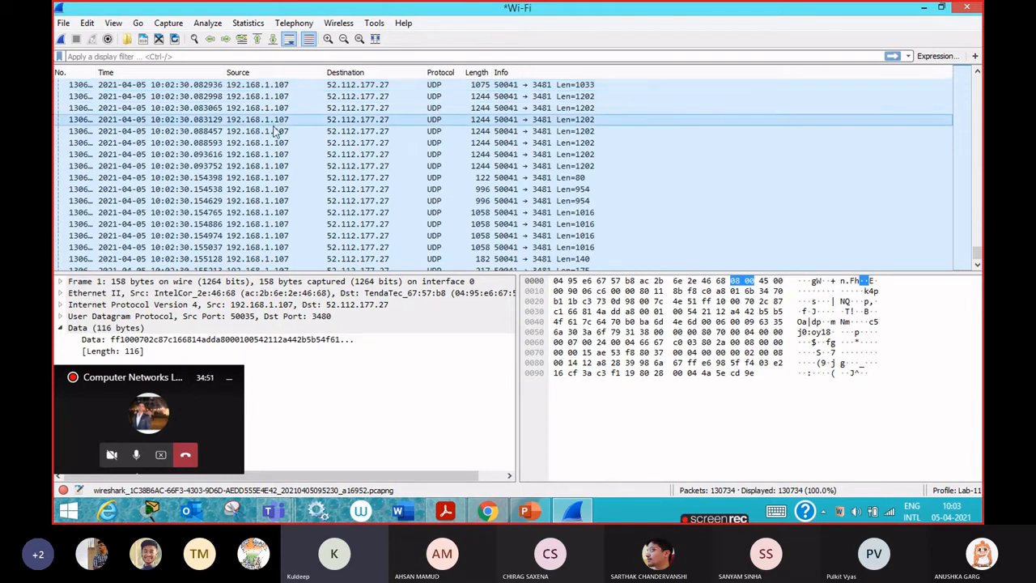
scroll(274, 215, "down", 1)
scroll(273, 215, "down", 15)
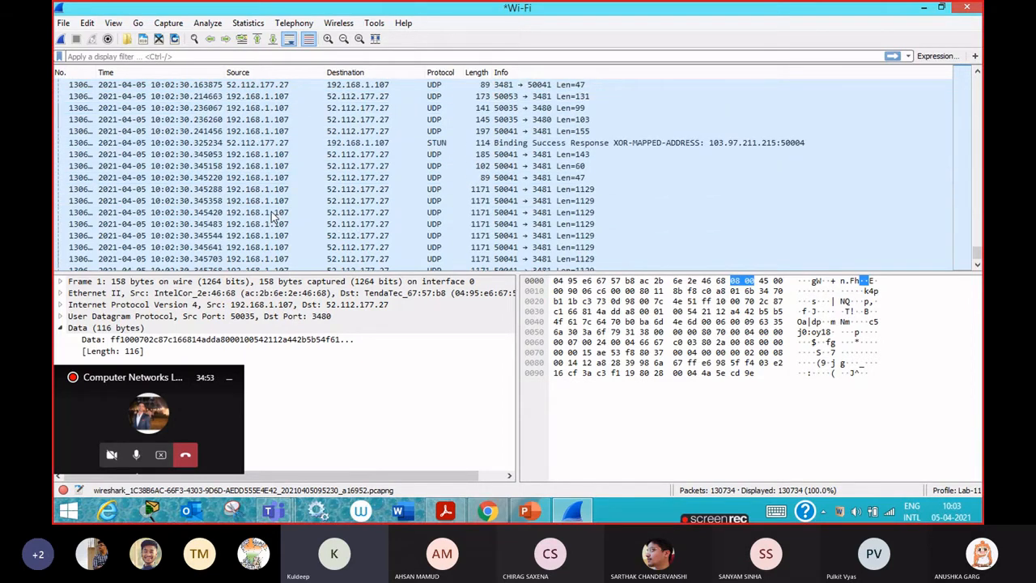
scroll(274, 214, "down", 10)
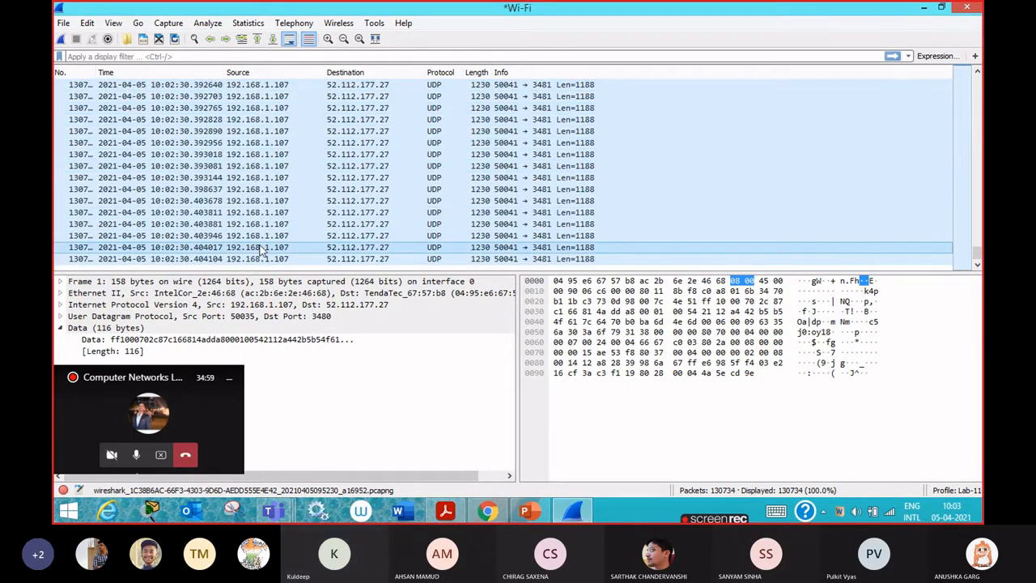
left_click_drag(977, 252, 973, 81)
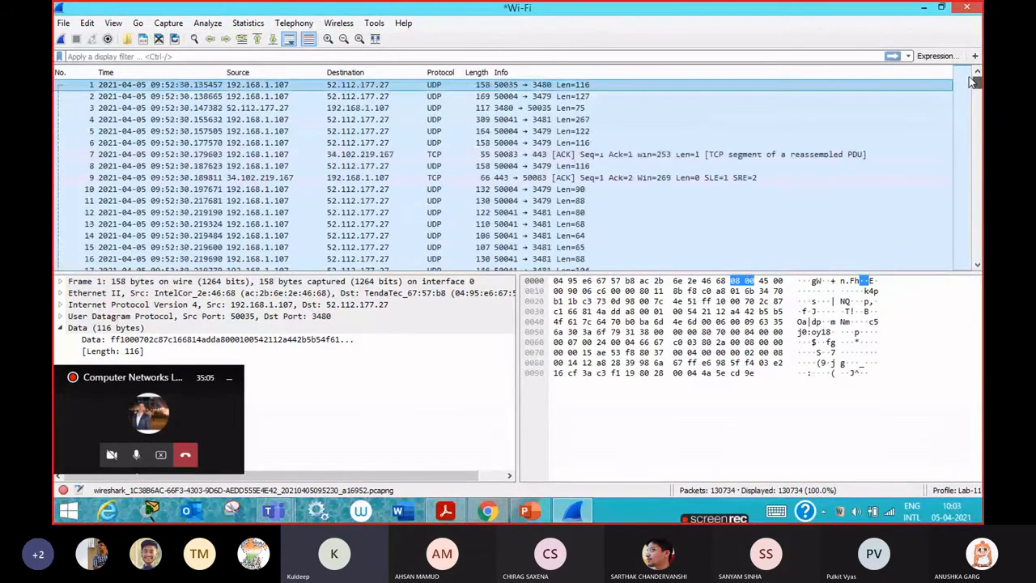
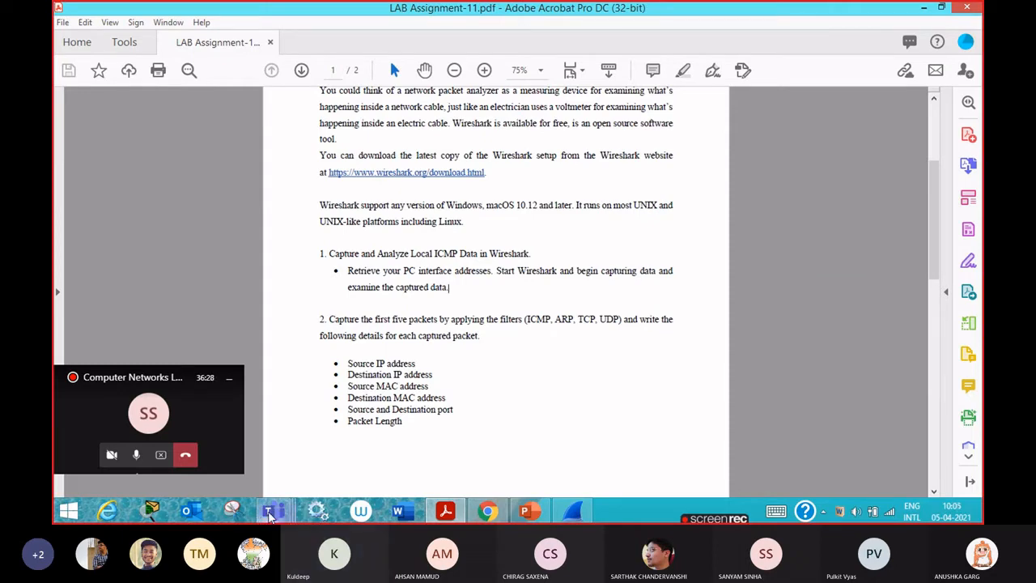
Switch to the Teams meeting window and show the participants list
mouse_move(273, 512)
left_click(297, 388)
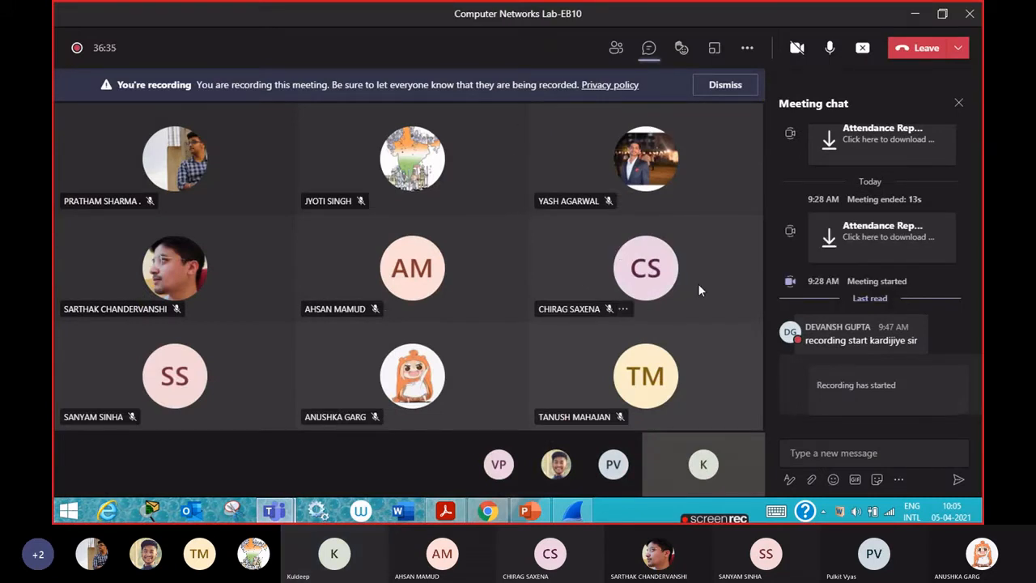
left_click(616, 49)
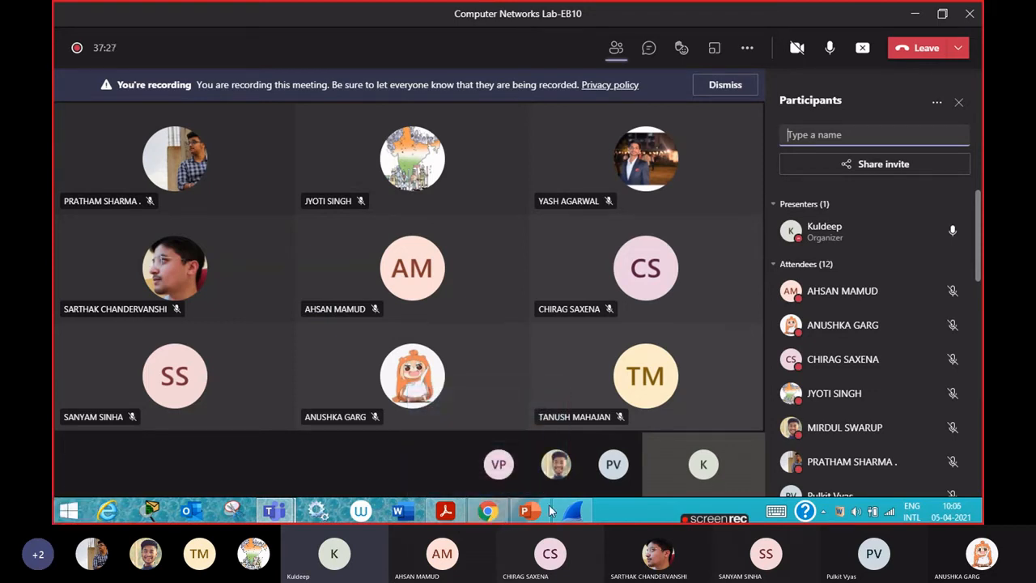
Search Windows for cmd and open the Command Prompt
mouse_move(490, 518)
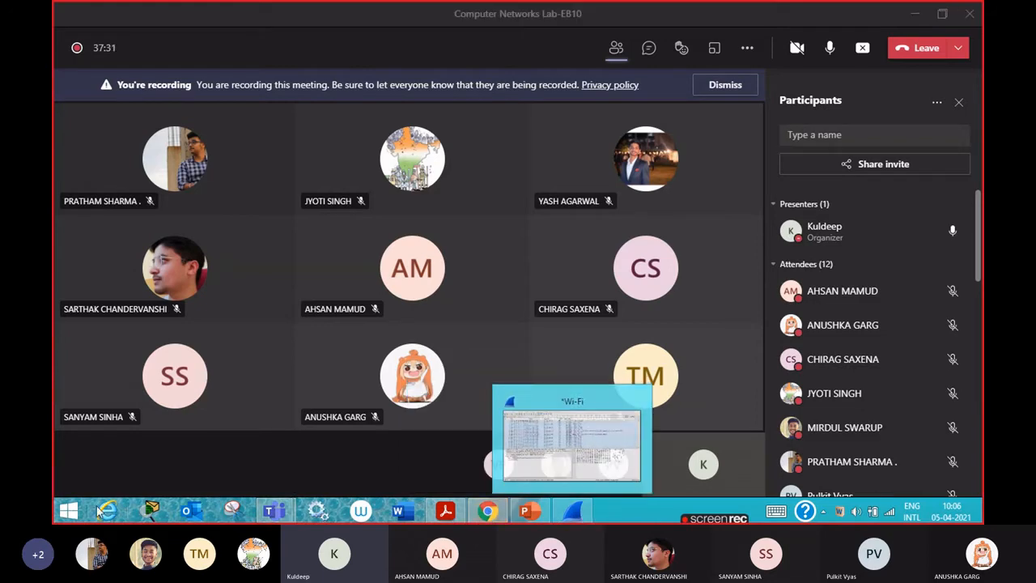
left_click(68, 511)
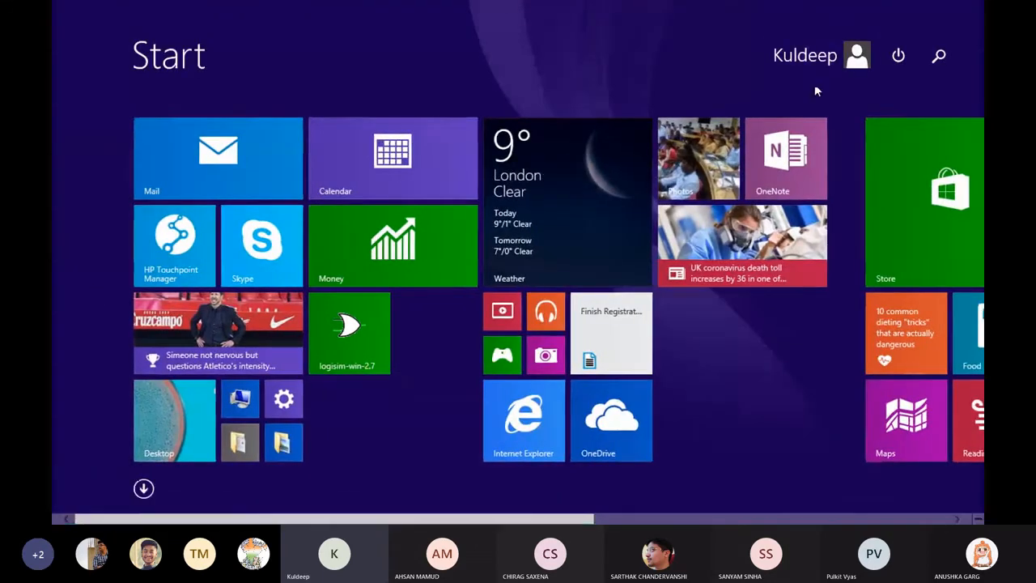
left_click(939, 57)
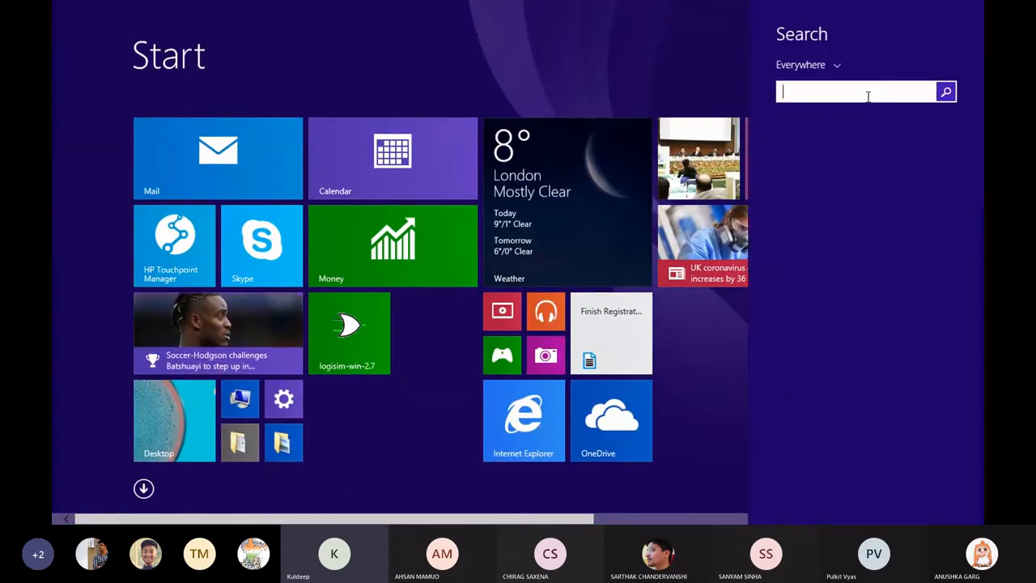
type("cmd")
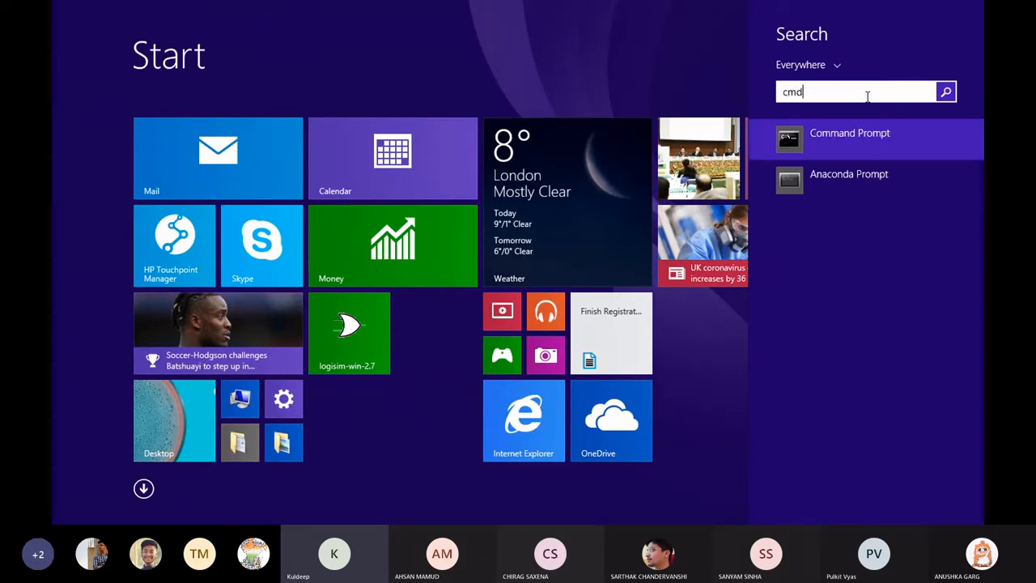
left_click(840, 144)
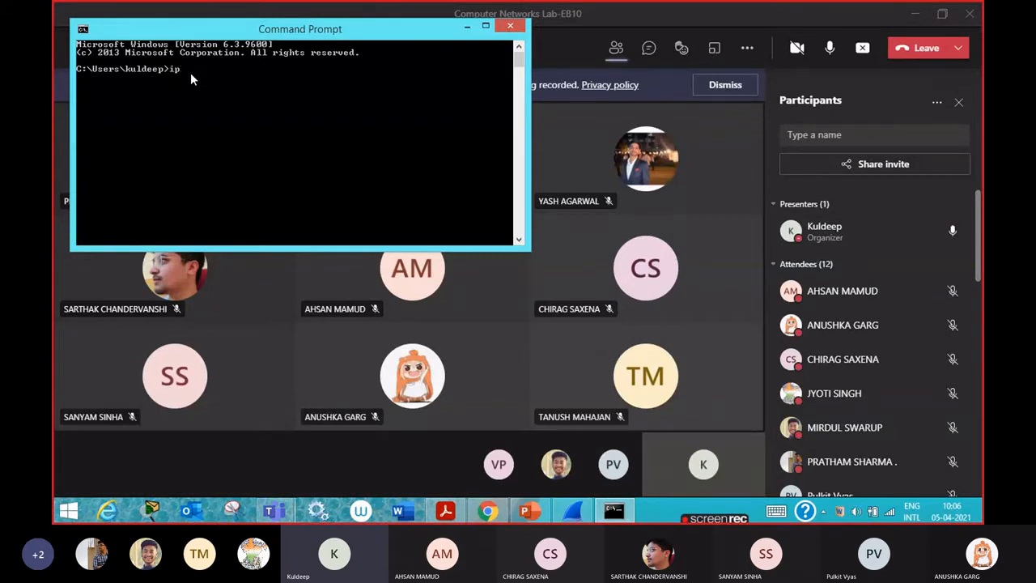
Run ipconfig to list the PC's interface addresses and reposition the Command Prompt window
type("ipconfigure")
key("Return")
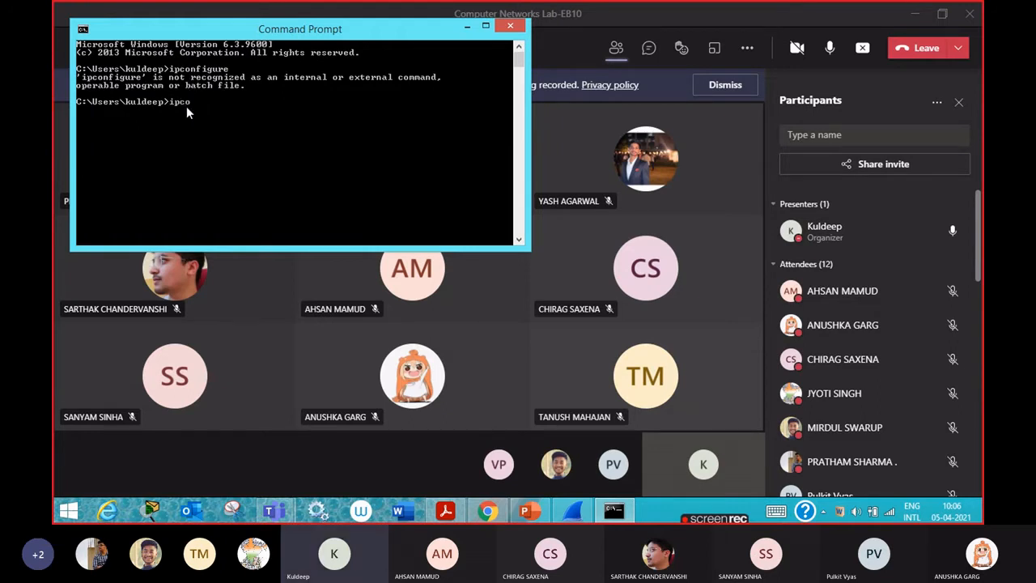
type("ipcongfig")
key("Return")
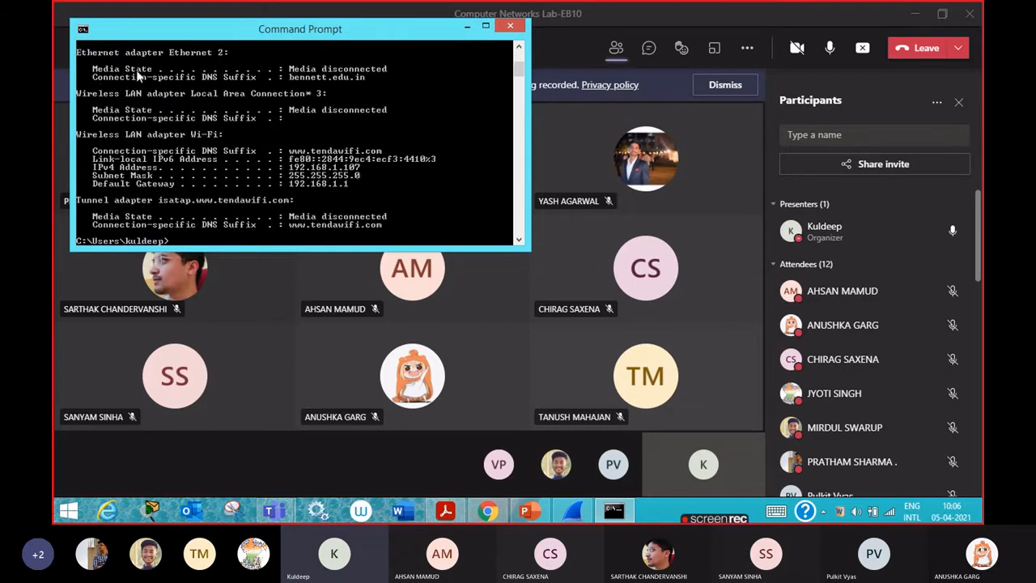
left_click_drag(236, 34, 352, 103)
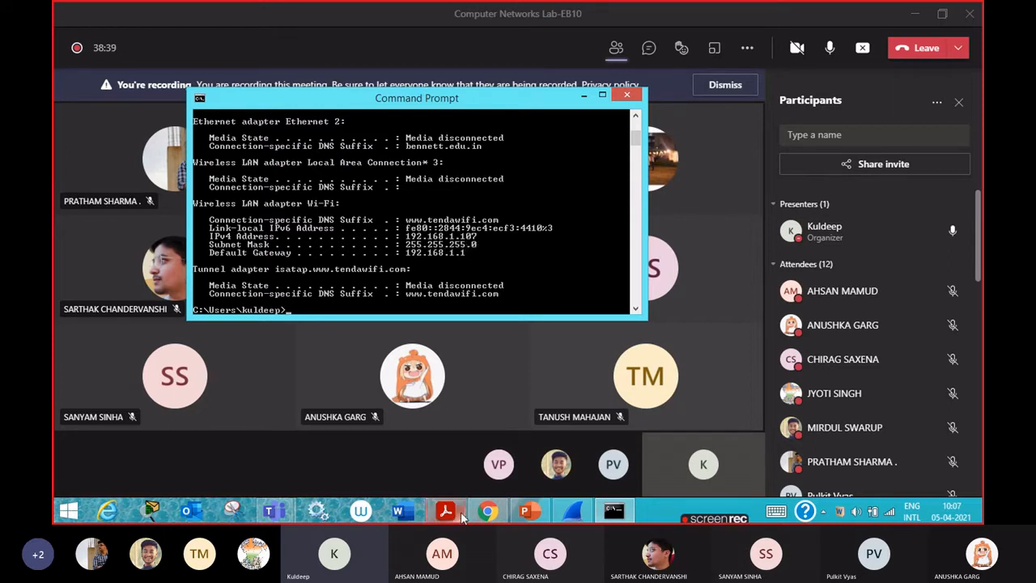
Over the Wireshark capture, examine the Wi-Fi adapter's IPv4 address, subnet mask and default gateway in the Command Prompt, and minimise it
left_click(572, 511)
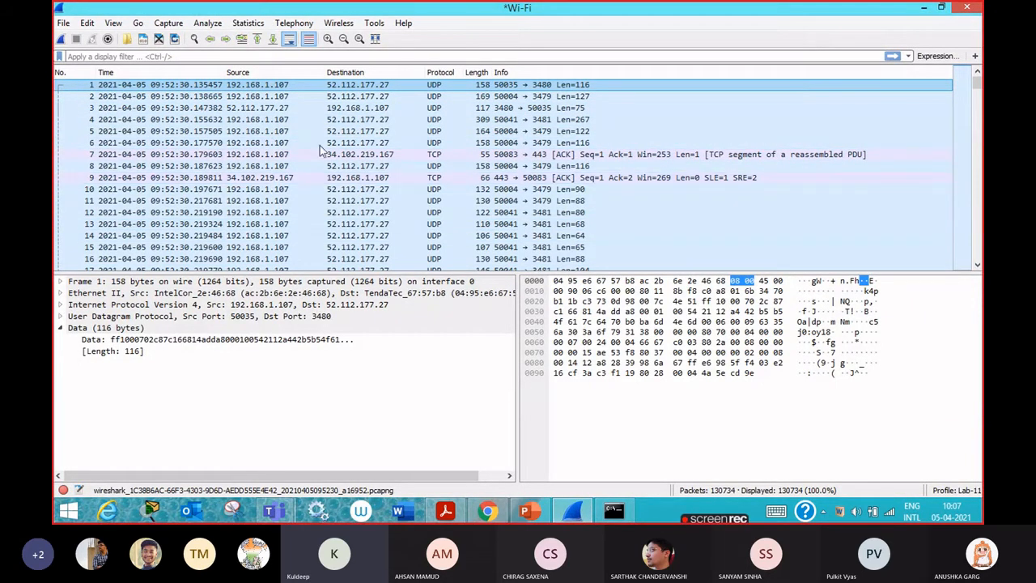
left_click(488, 511)
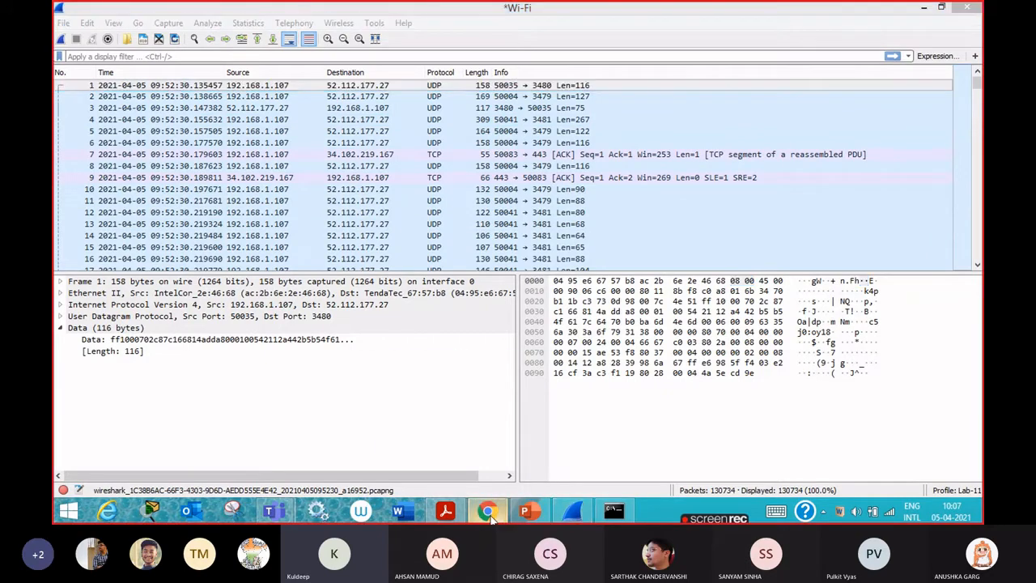
left_click(490, 519)
left_click(616, 512)
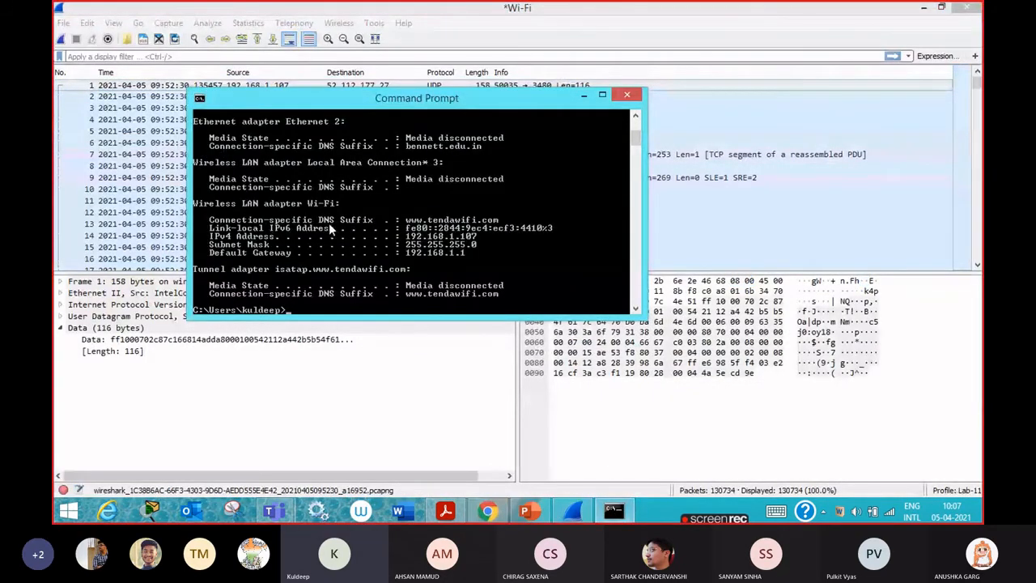
scroll(329, 223, "down", 1)
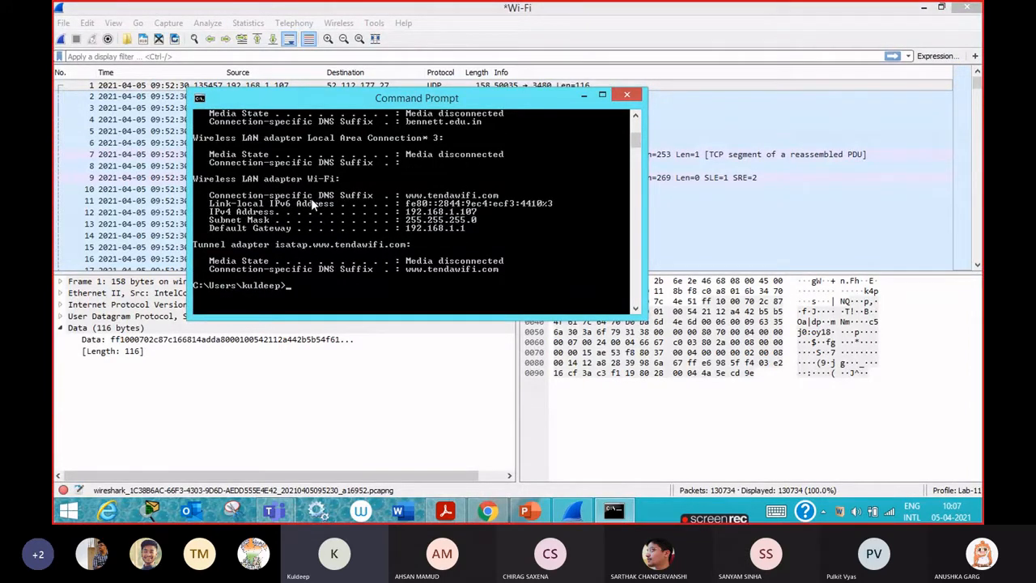
scroll(311, 198, "up", 1)
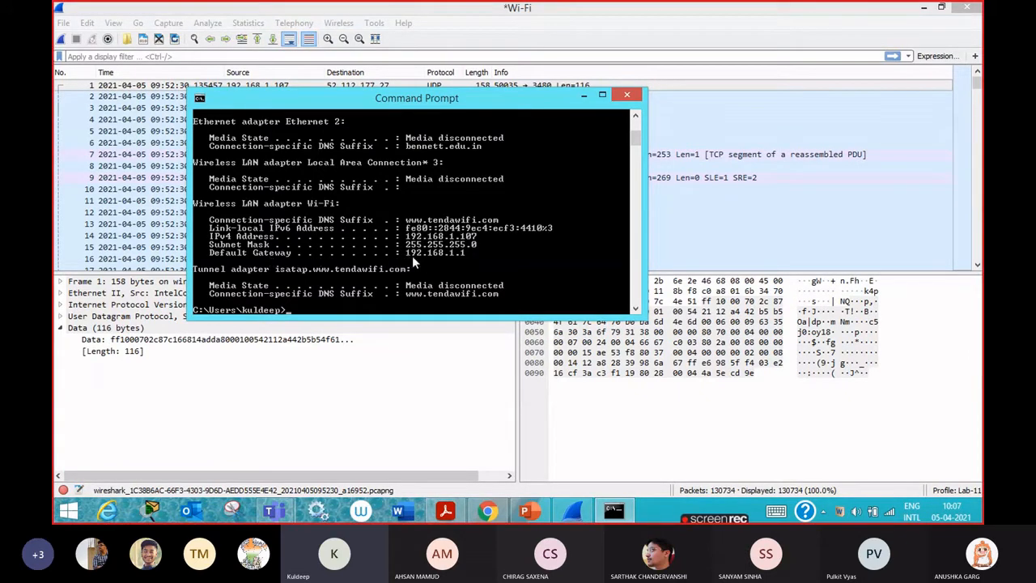
left_click(584, 98)
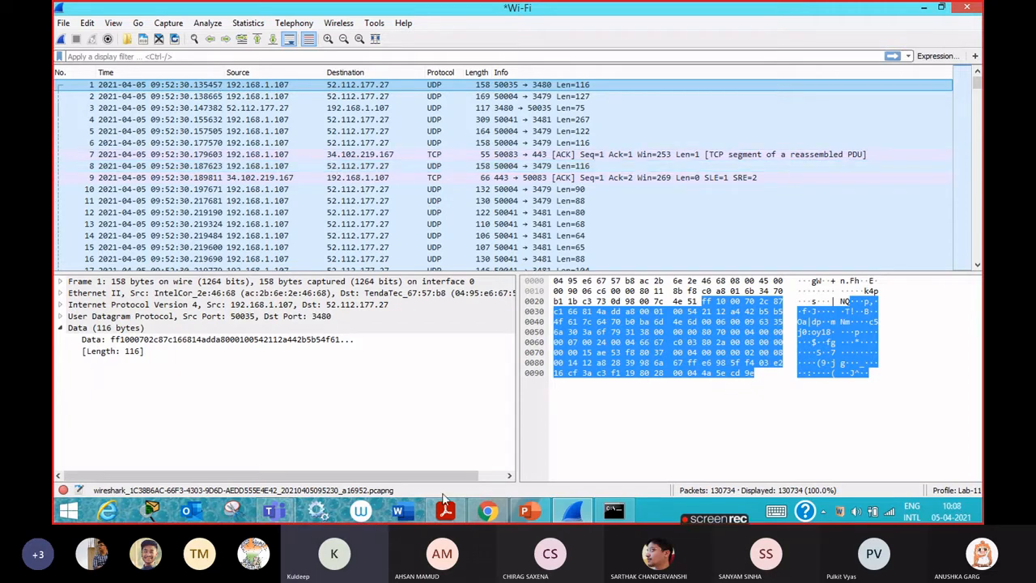
left_click(488, 514)
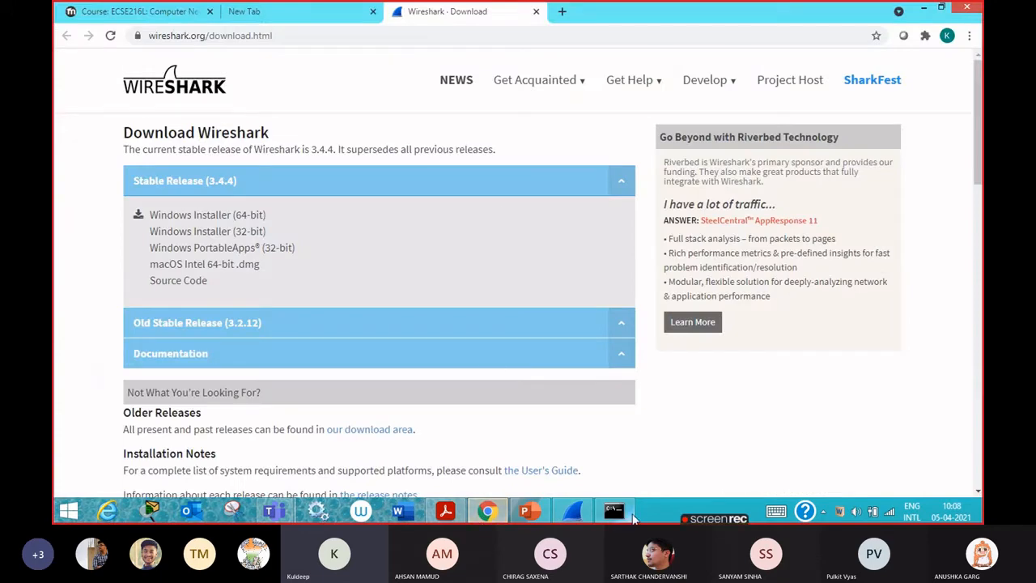
left_click(571, 513)
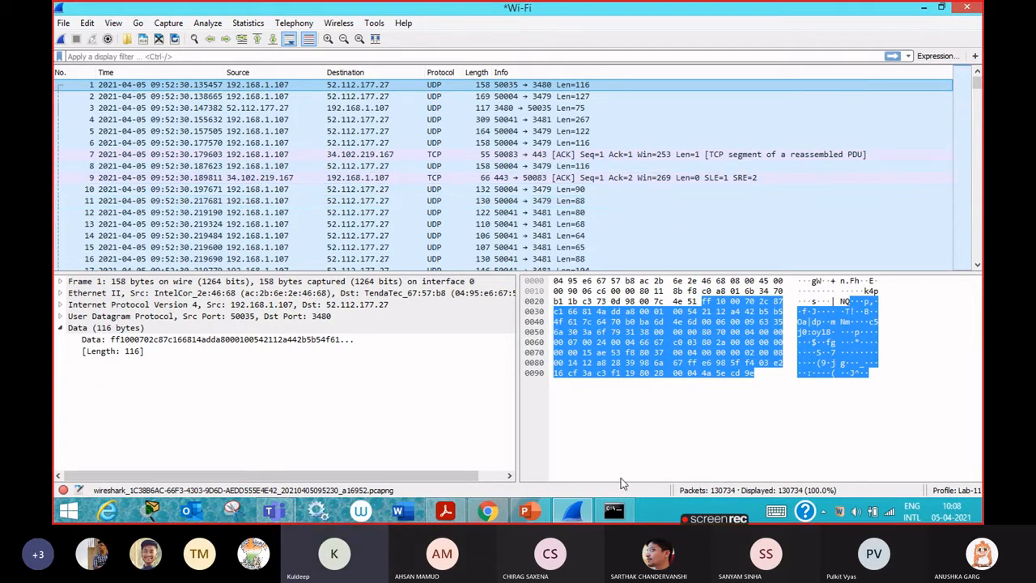
left_click(610, 513)
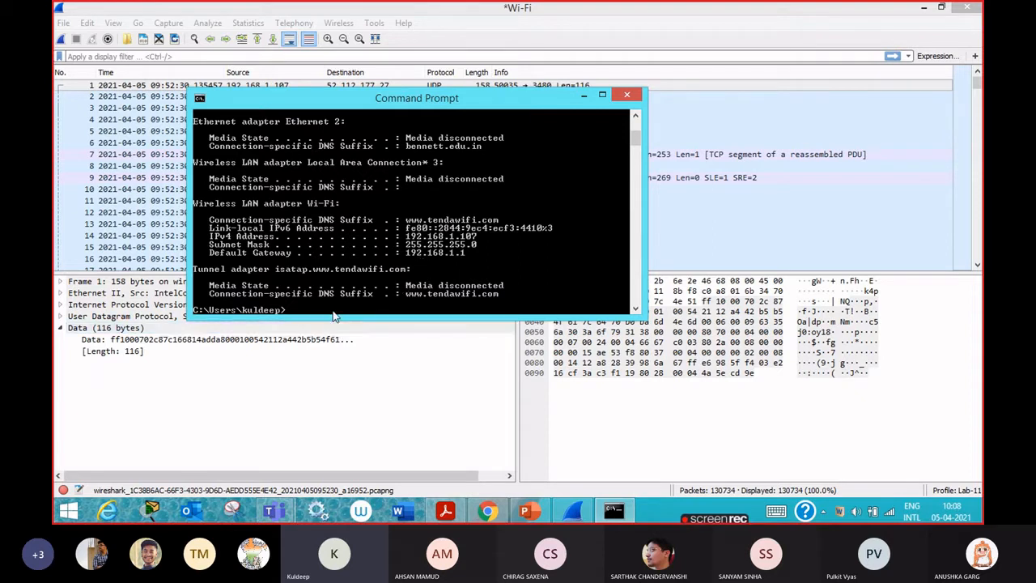
type("i")
key("BackSpace")
key("BackSpace")
key("BackSpace")
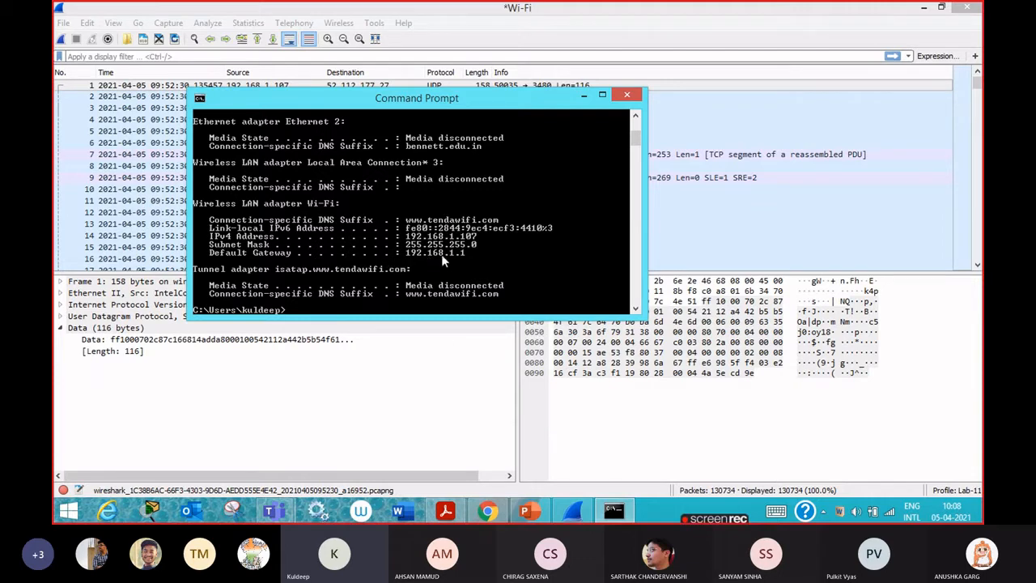
Return to the Wireshark capture and examine the protocols used in its first couple of hundred packets
left_click(572, 516)
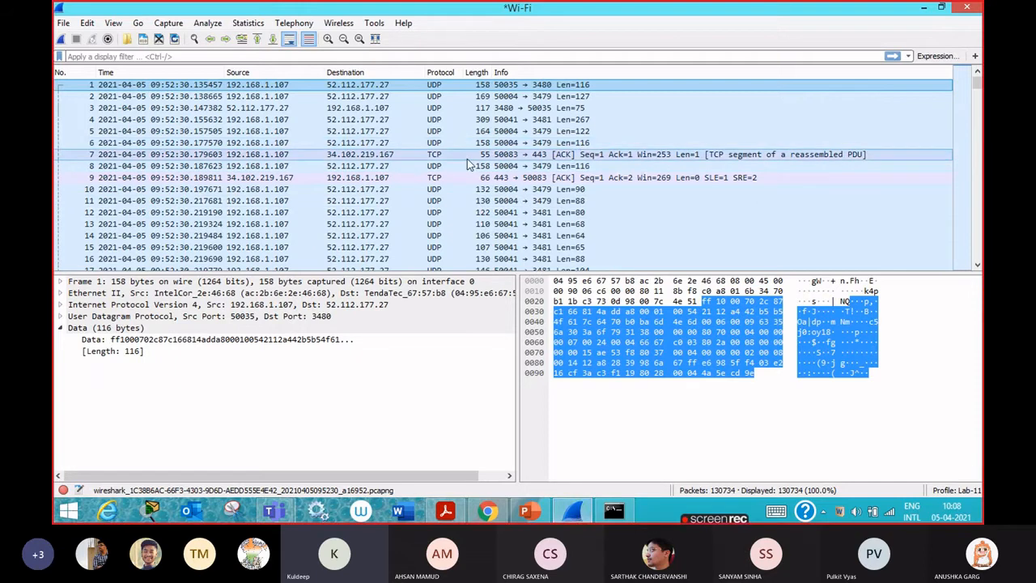
scroll(460, 162, "down", 20)
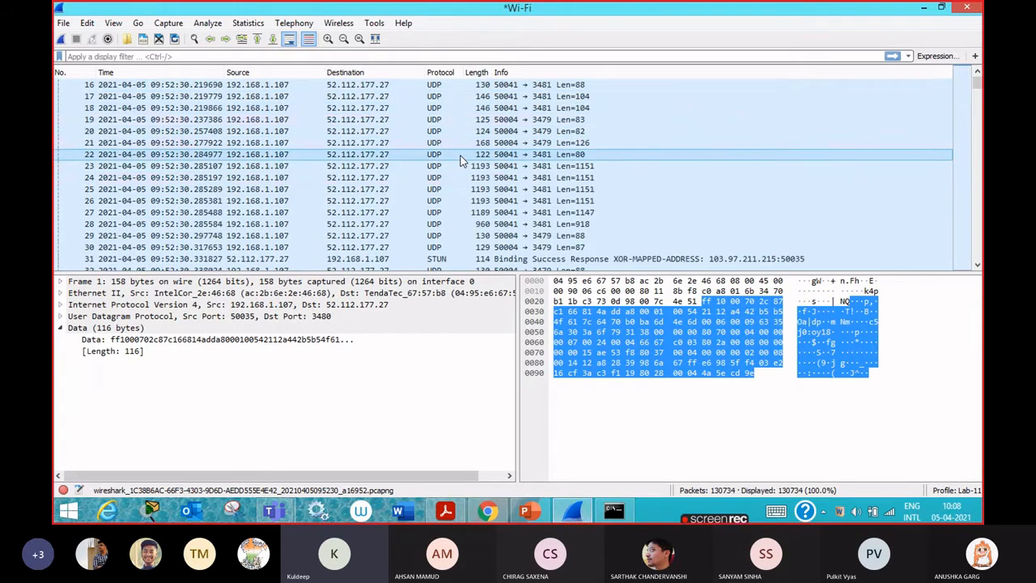
scroll(460, 171, "down", 14)
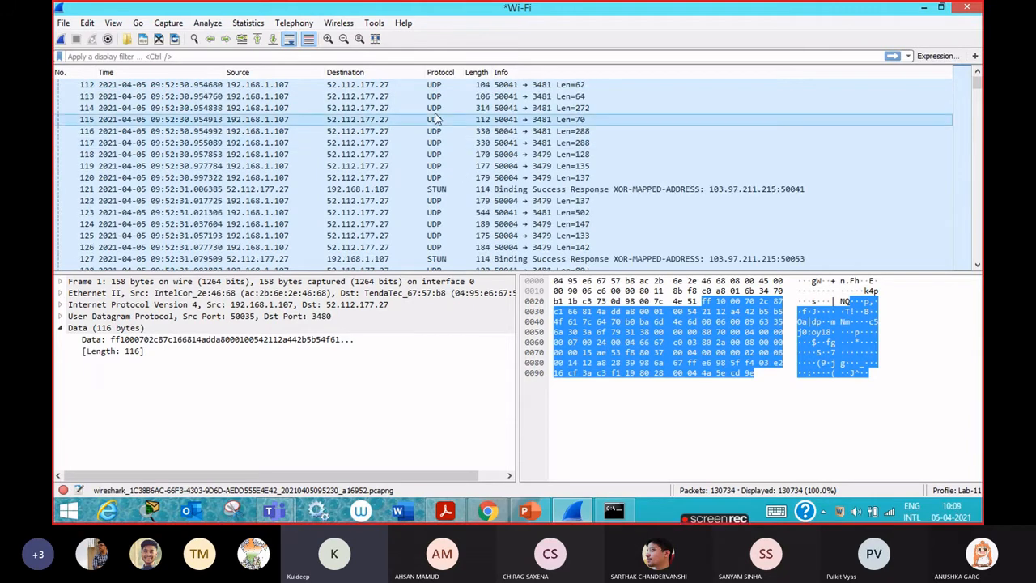
scroll(444, 122, "down", 20)
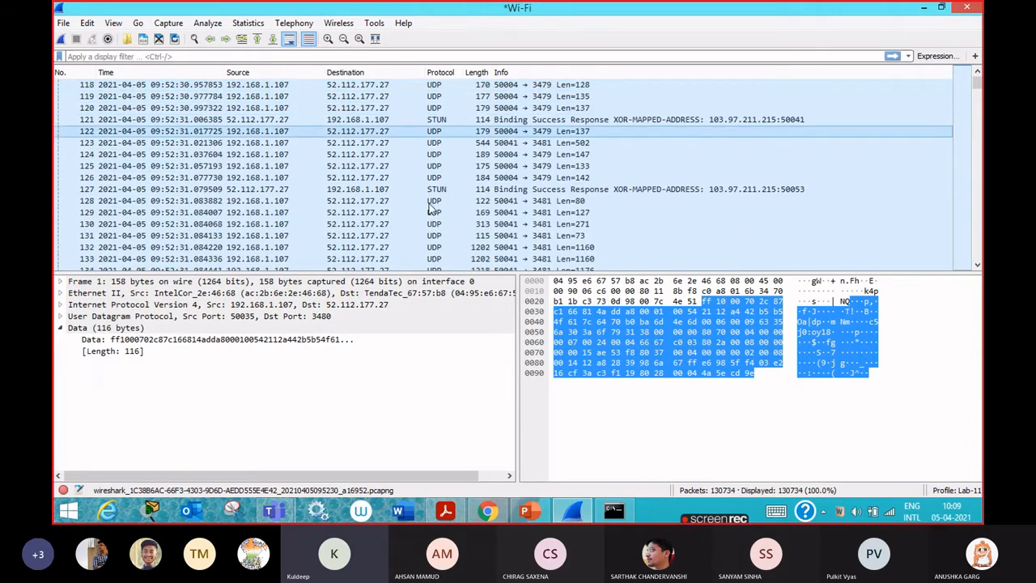
scroll(453, 235, "down", 19)
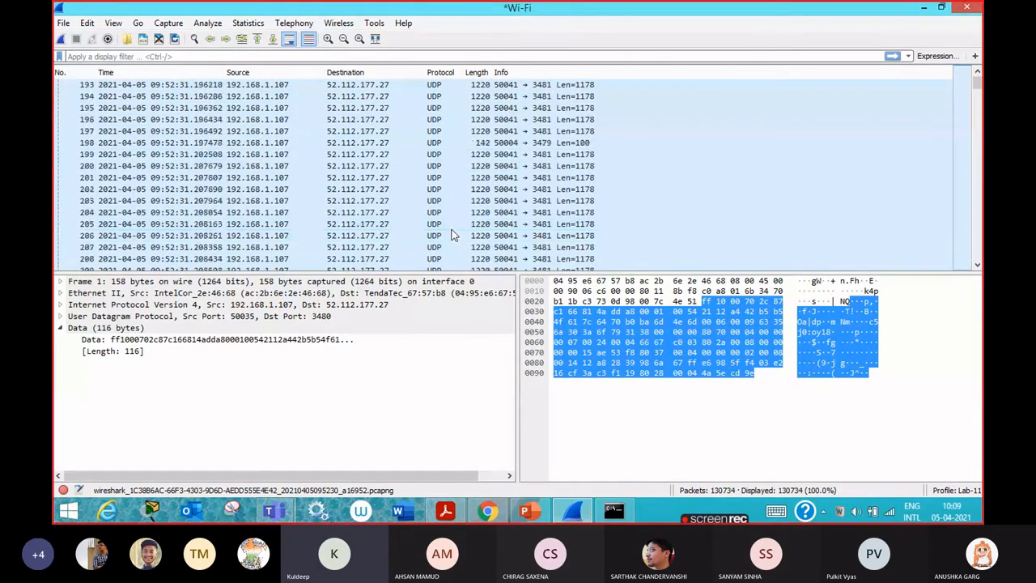
scroll(453, 235, "up", 20)
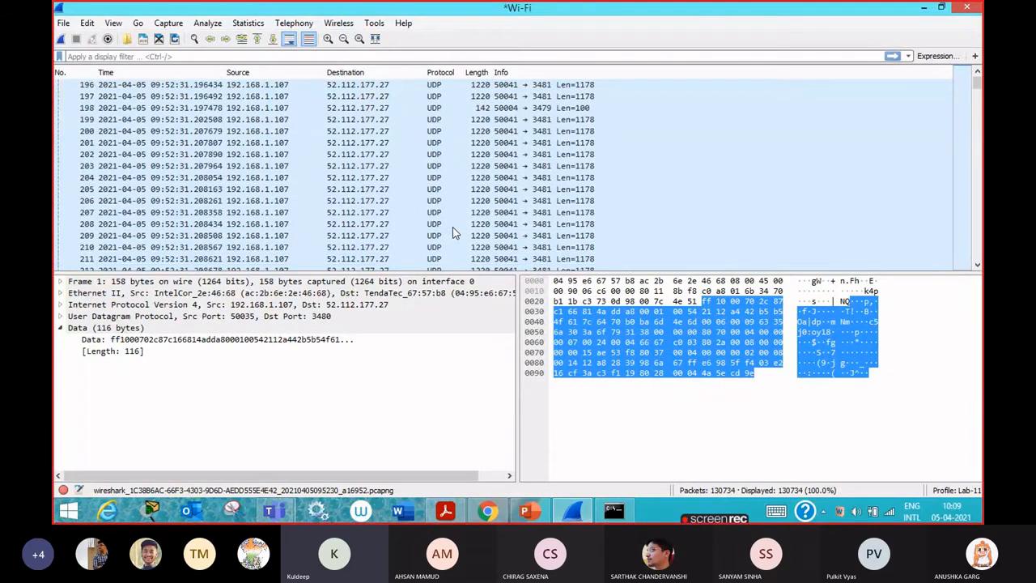
scroll(454, 233, "up", 7)
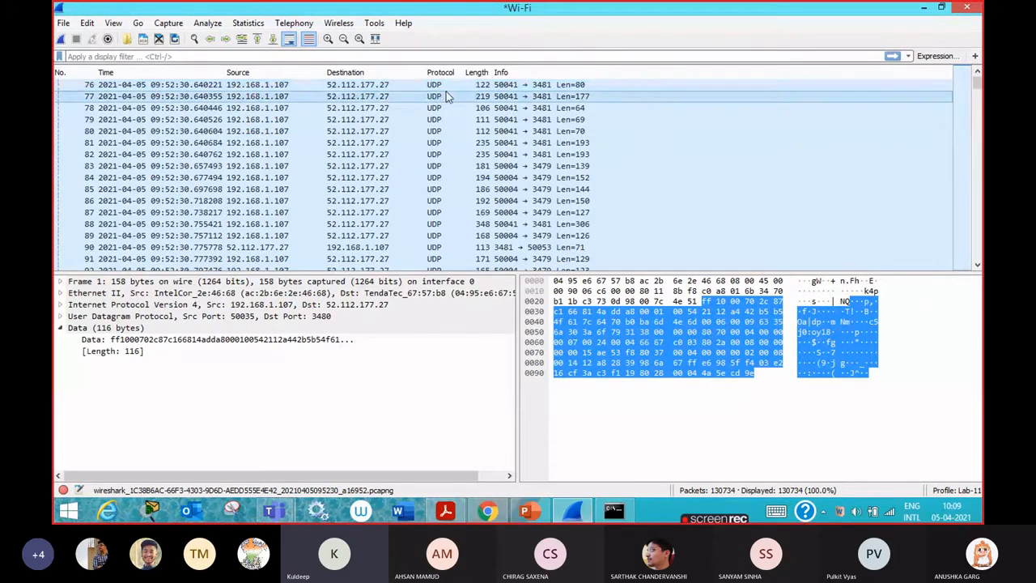
scroll(442, 85, "up", 6)
scroll(446, 152, "up", 19)
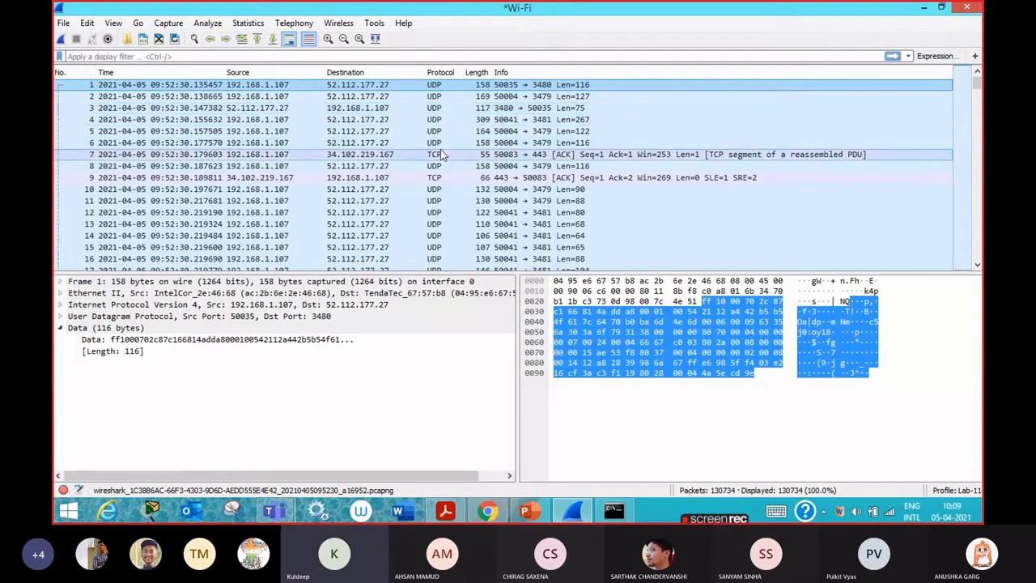
Switch to the Command Prompt, ping the default gateway 192.168.1.1, and minimise the window
left_click(615, 511)
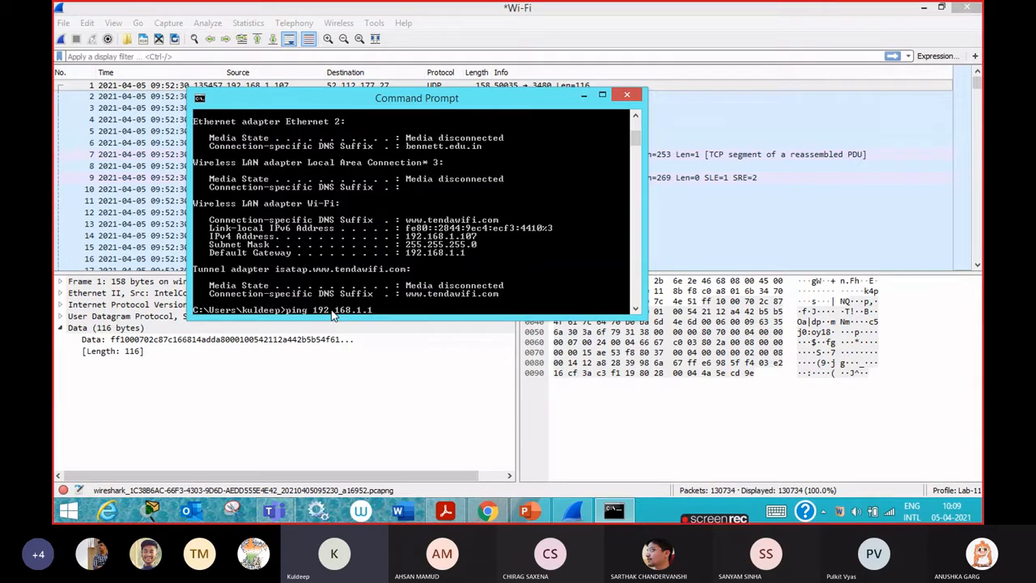
key("Return")
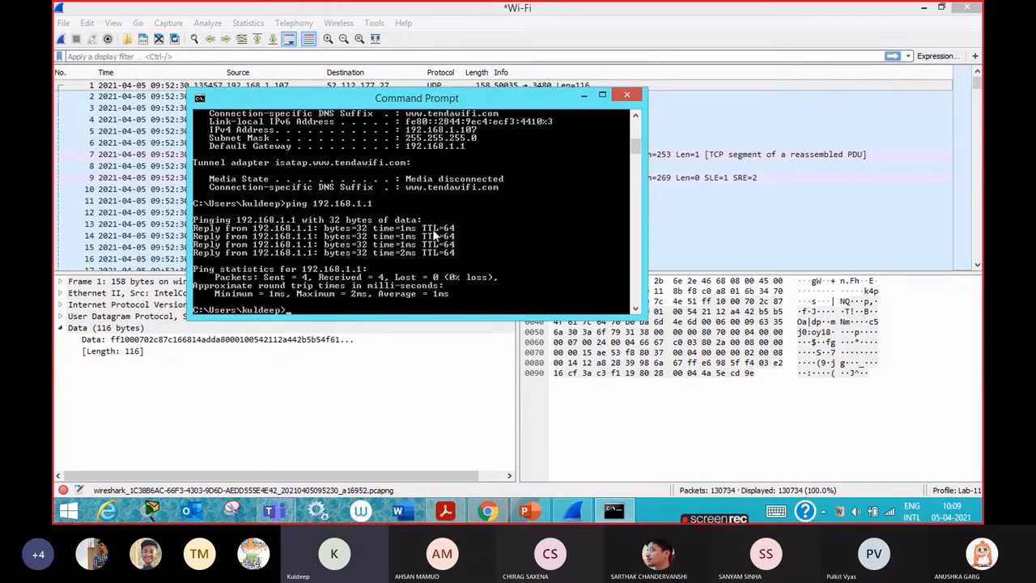
left_click(582, 98)
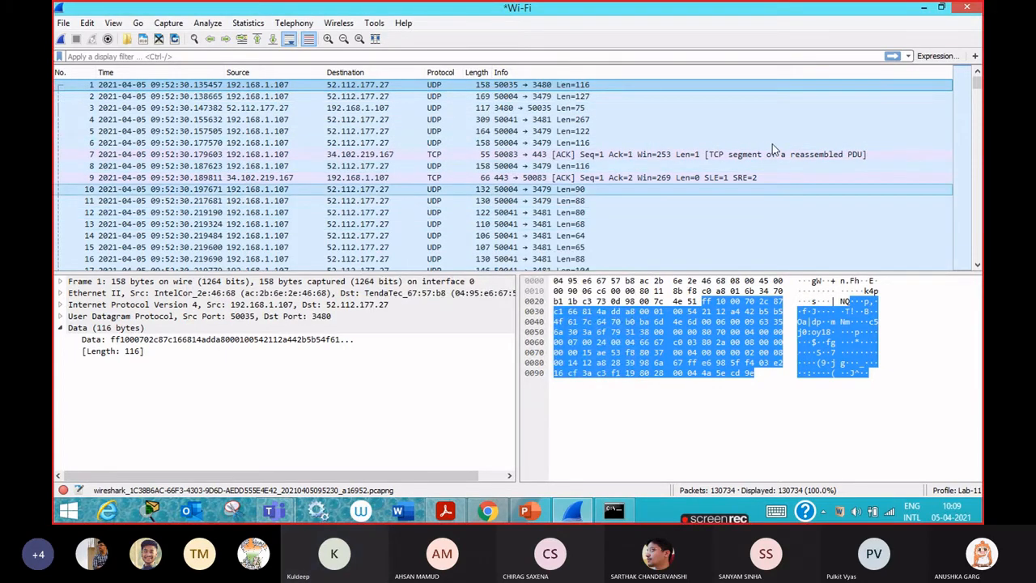
Start a new Wi-Fi capture, continuing without saving the previous packets, and show its first packets
left_click(61, 42)
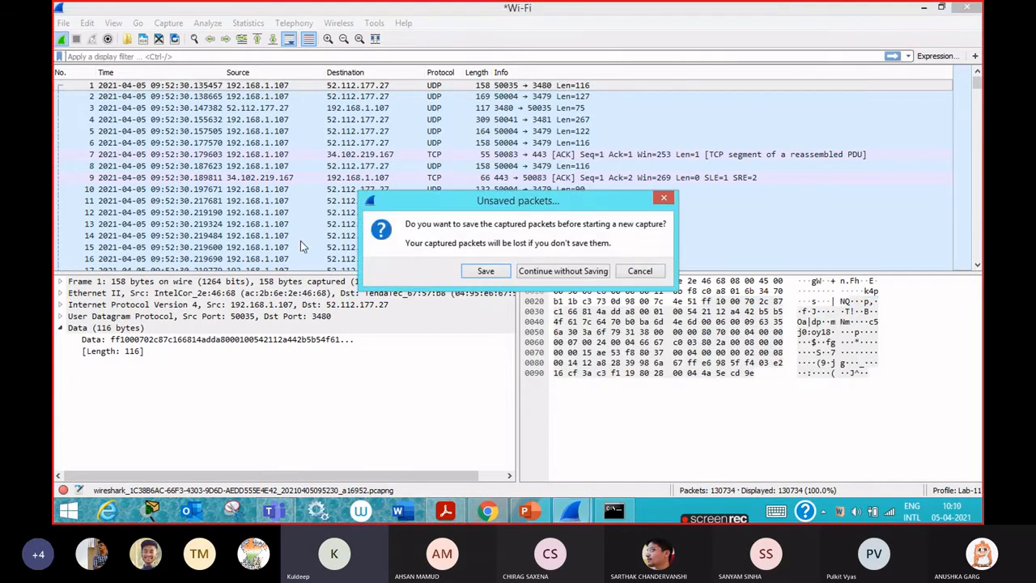
left_click(566, 278)
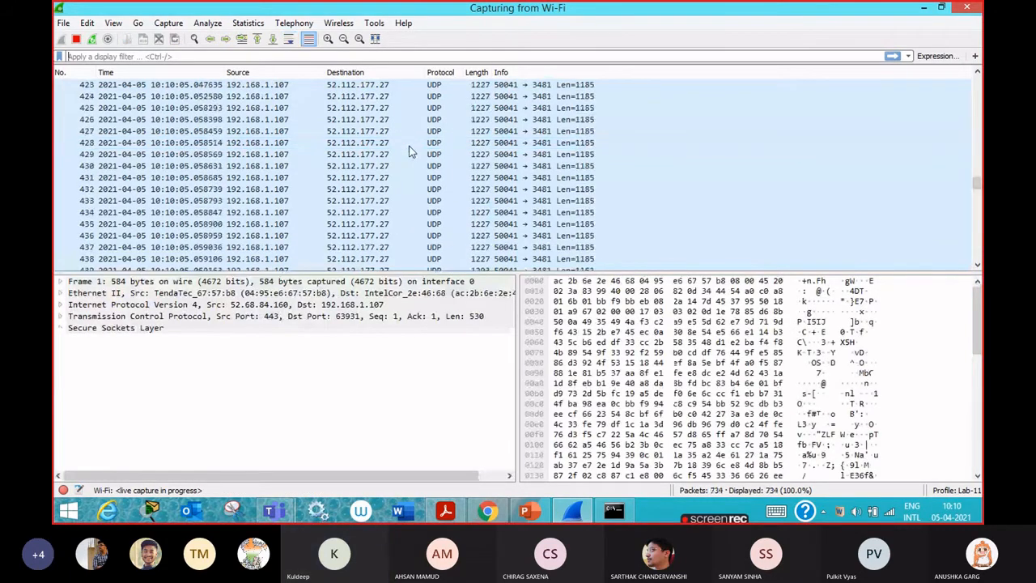
scroll(409, 151, "up", 5)
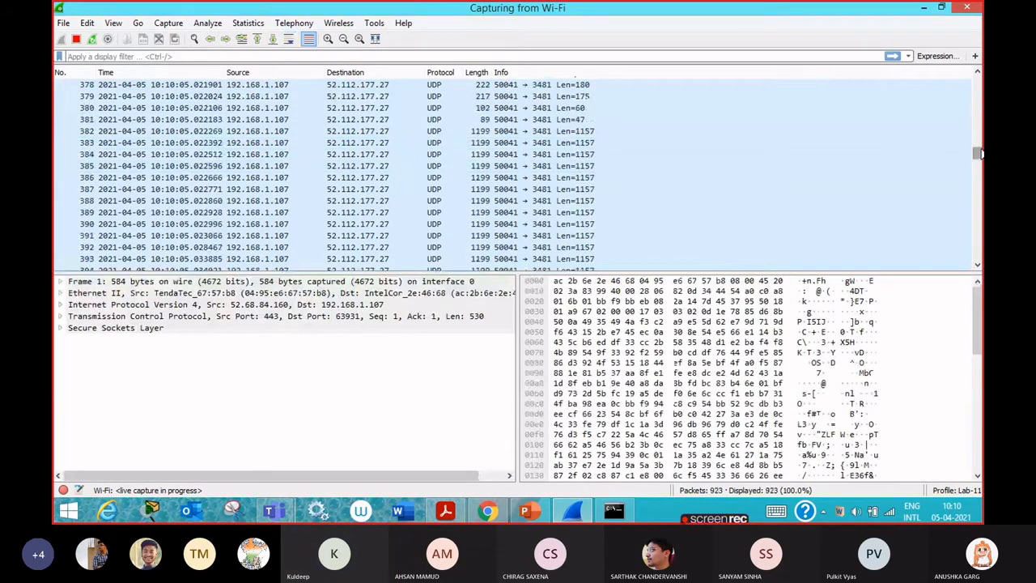
left_click_drag(977, 154, 978, 81)
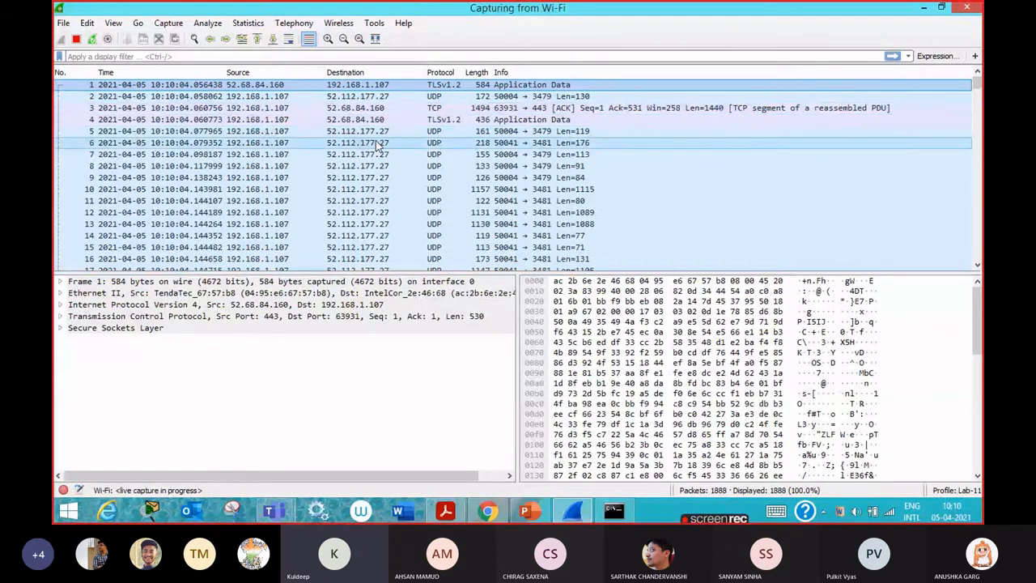
Examine the protocols and packet details in the live capture's list, finishing at the first packet
scroll(405, 162, "down", 4)
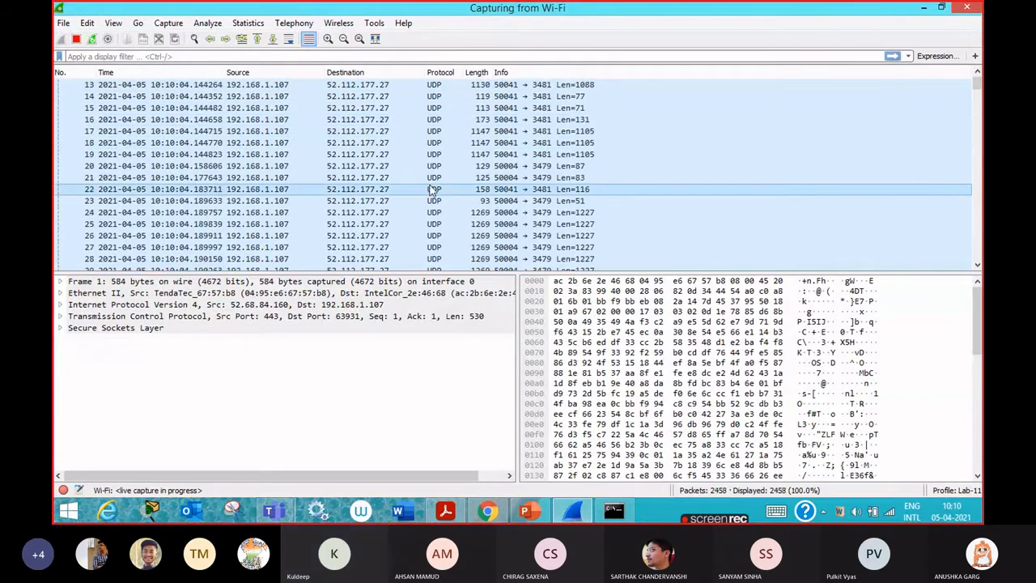
scroll(431, 189, "down", 20)
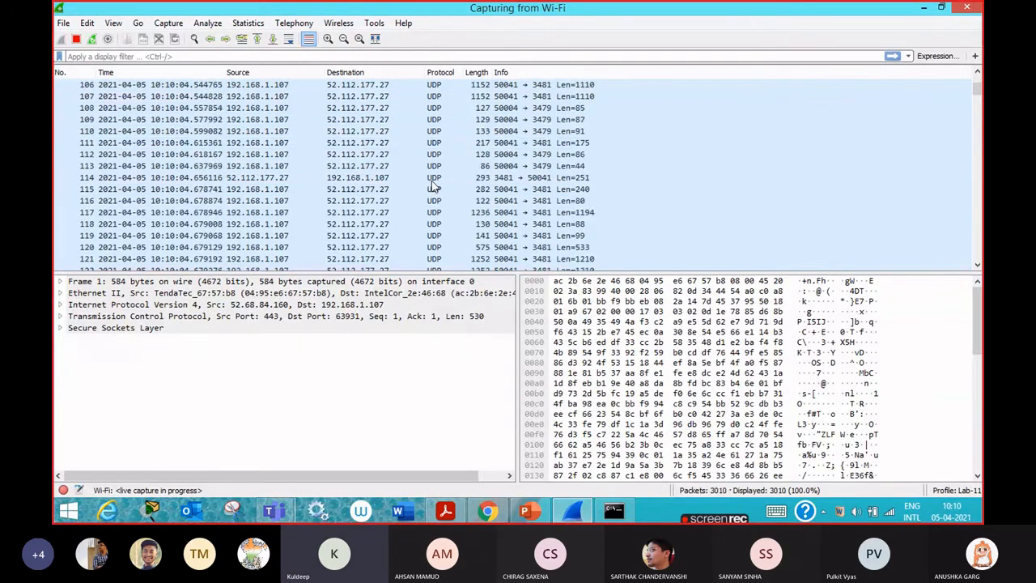
scroll(431, 186, "down", 20)
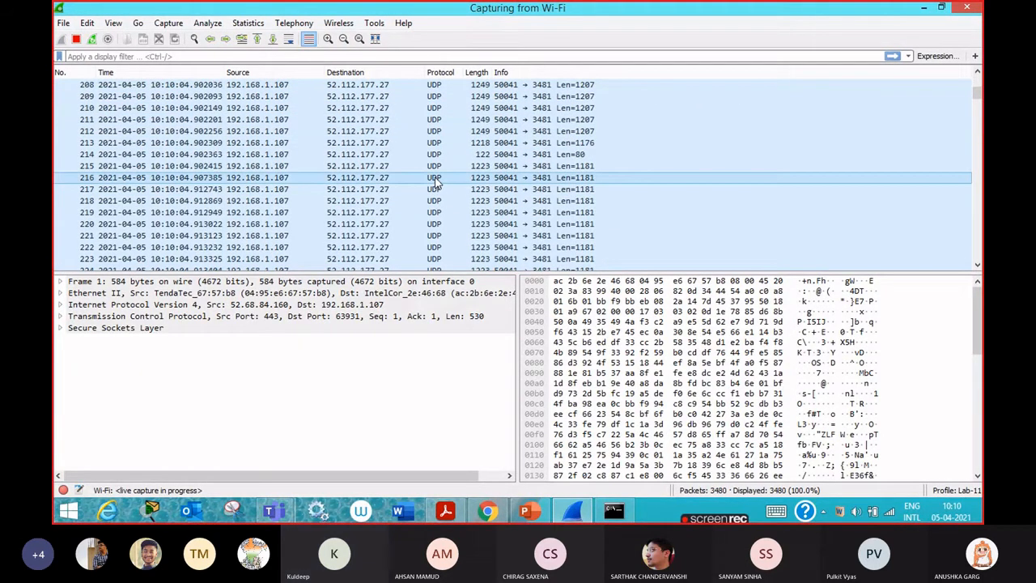
scroll(435, 182, "up", 16)
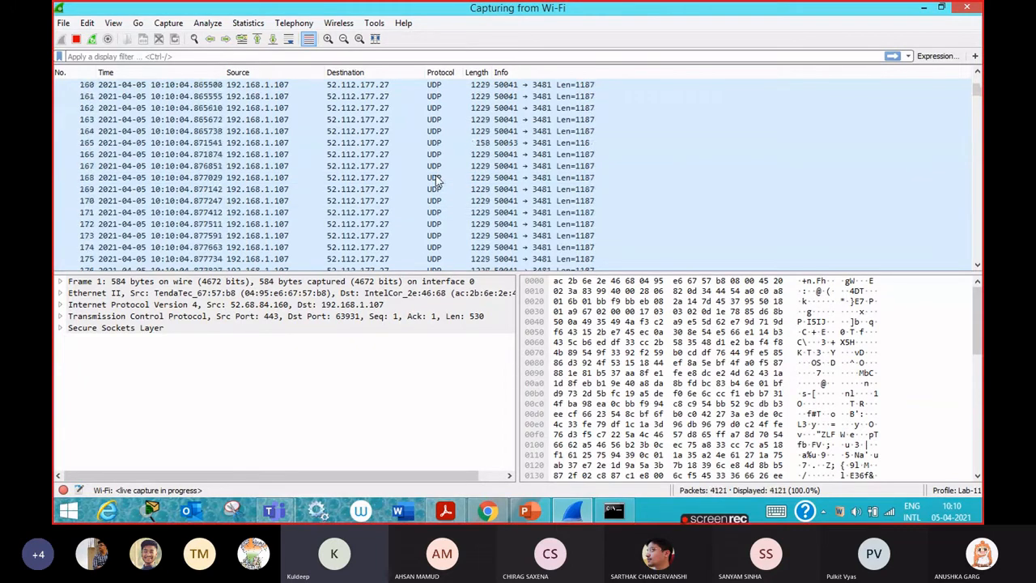
scroll(434, 182, "up", 20)
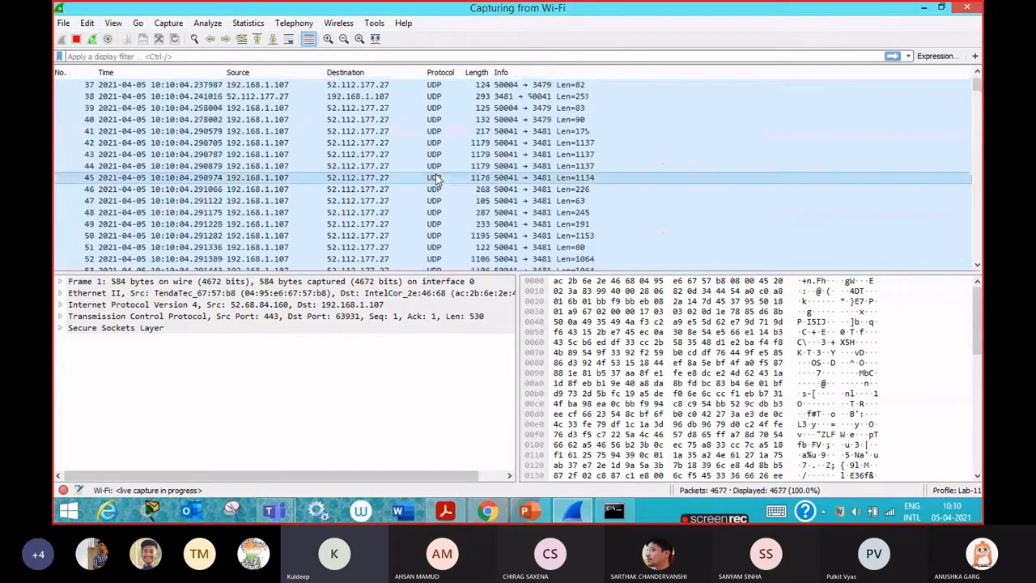
scroll(435, 182, "up", 6)
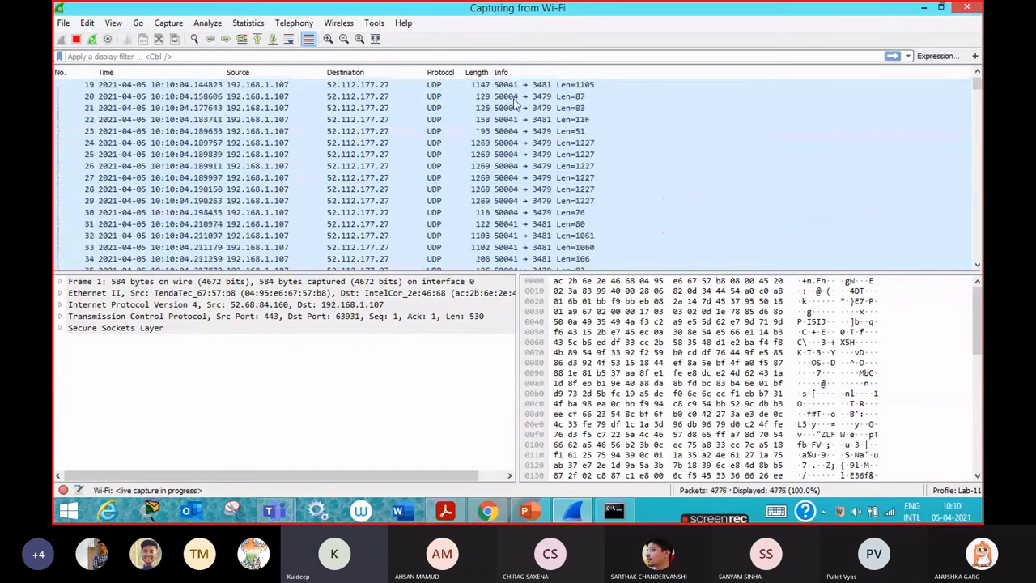
left_click(978, 75)
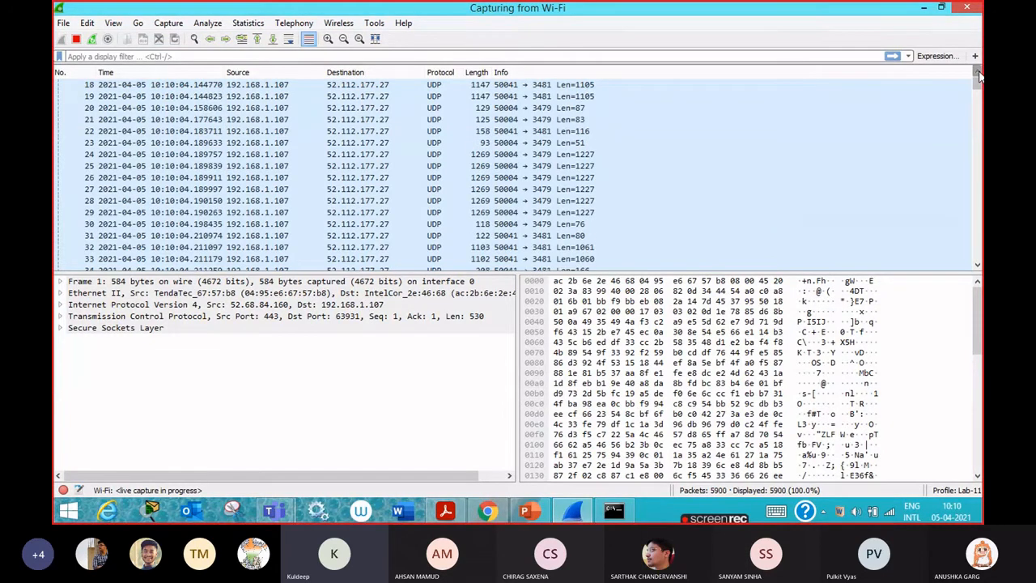
scroll(978, 74, "up", 6)
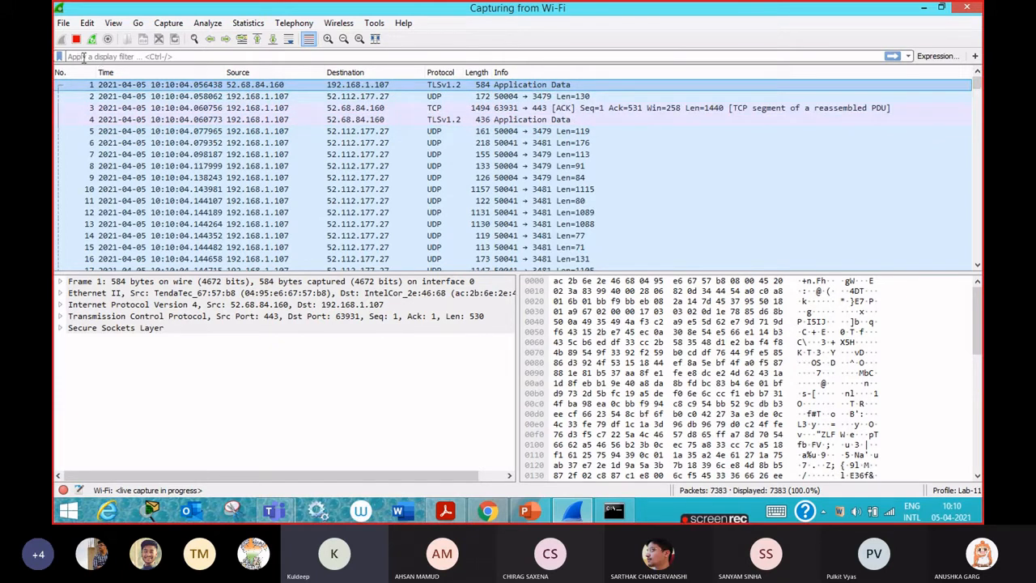
Apply the display filter icmp to the live Wi-Fi capture
left_click(189, 55)
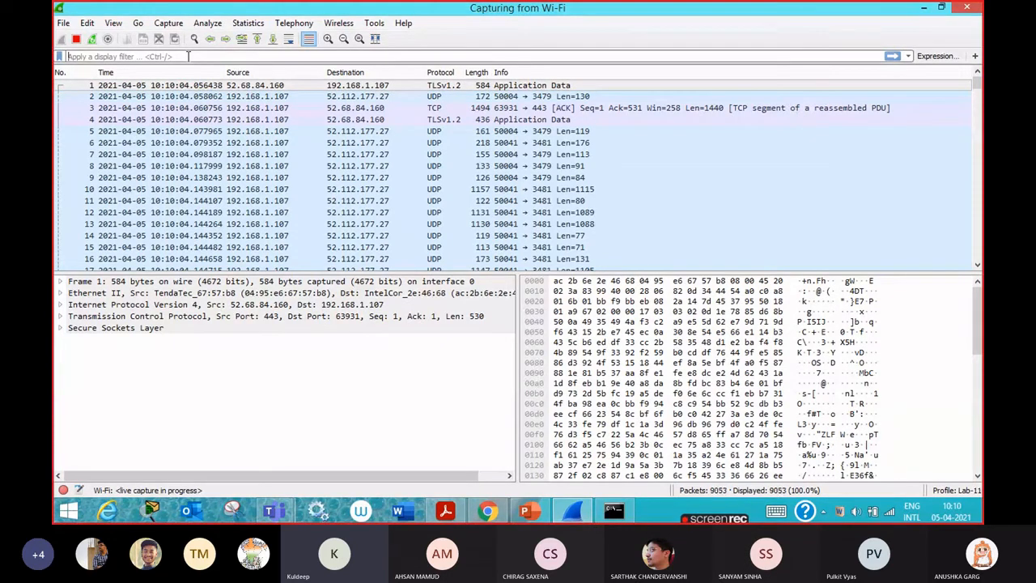
type("icmp")
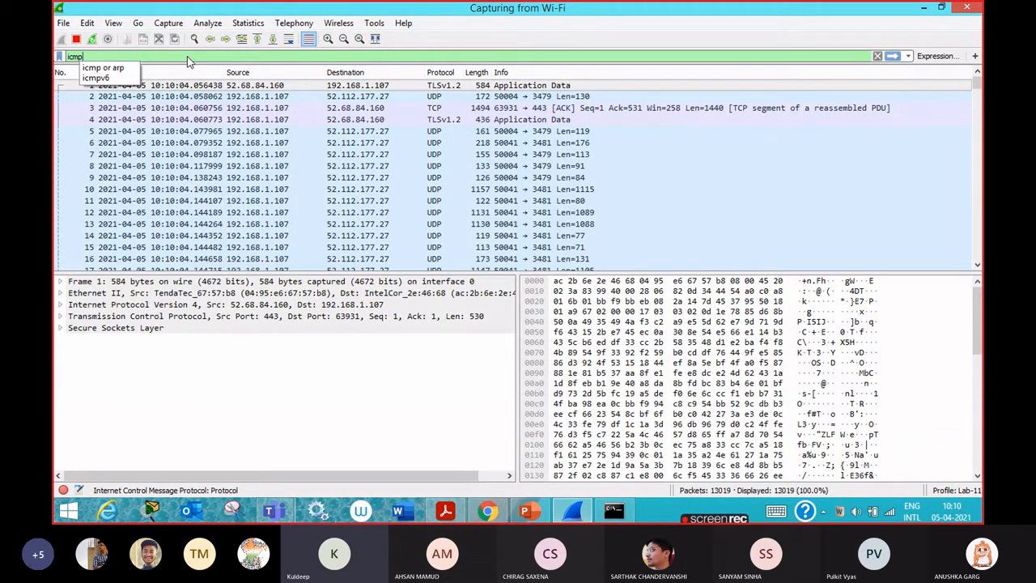
key("Return")
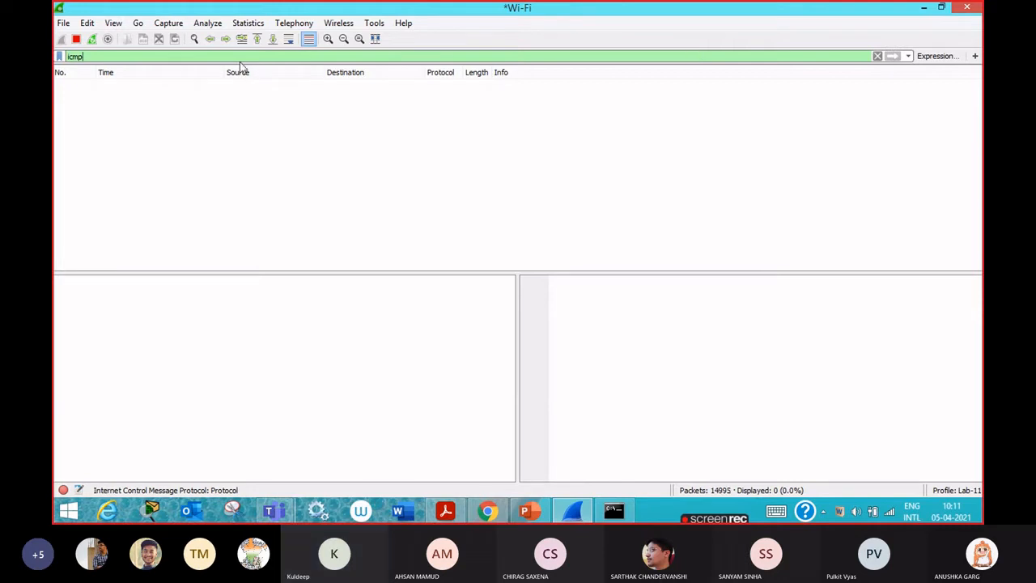
key("Return")
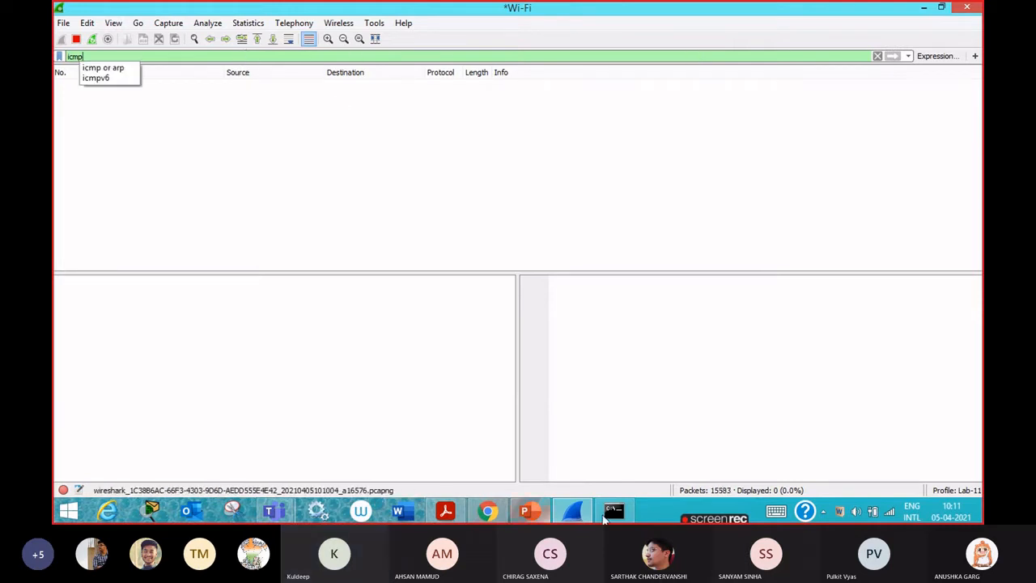
In the repositioned Command Prompt, repeat the ping to 192.168.1.1 and bring the filtered Wireshark capture back to the front
left_click(614, 510)
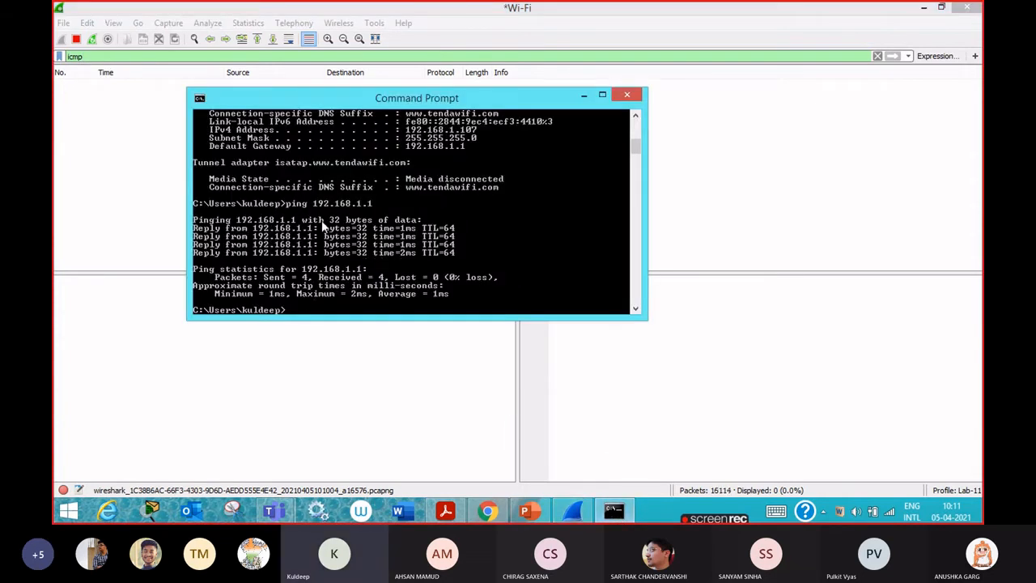
left_click_drag(310, 106, 340, 147)
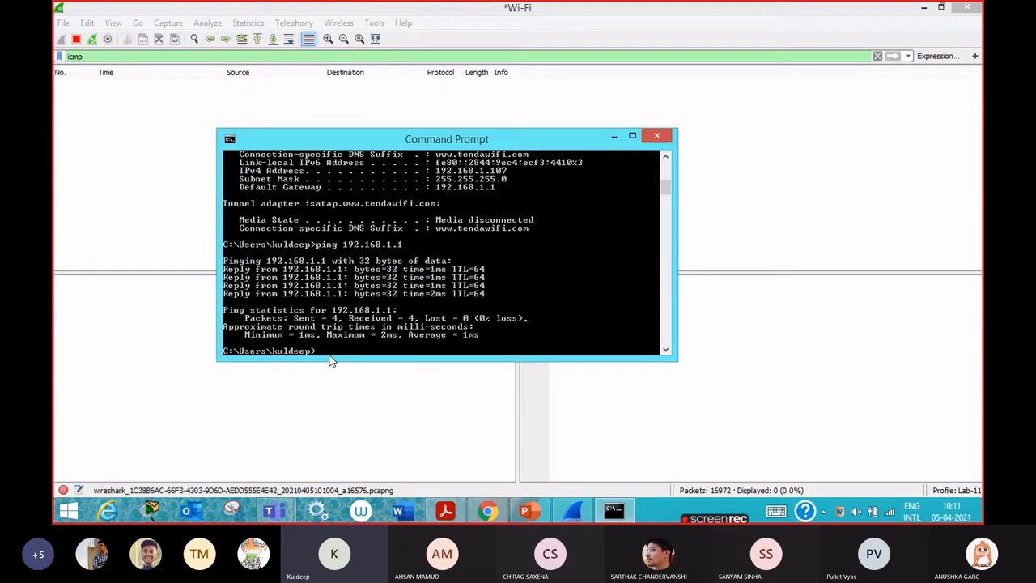
key("Up")
key("Return")
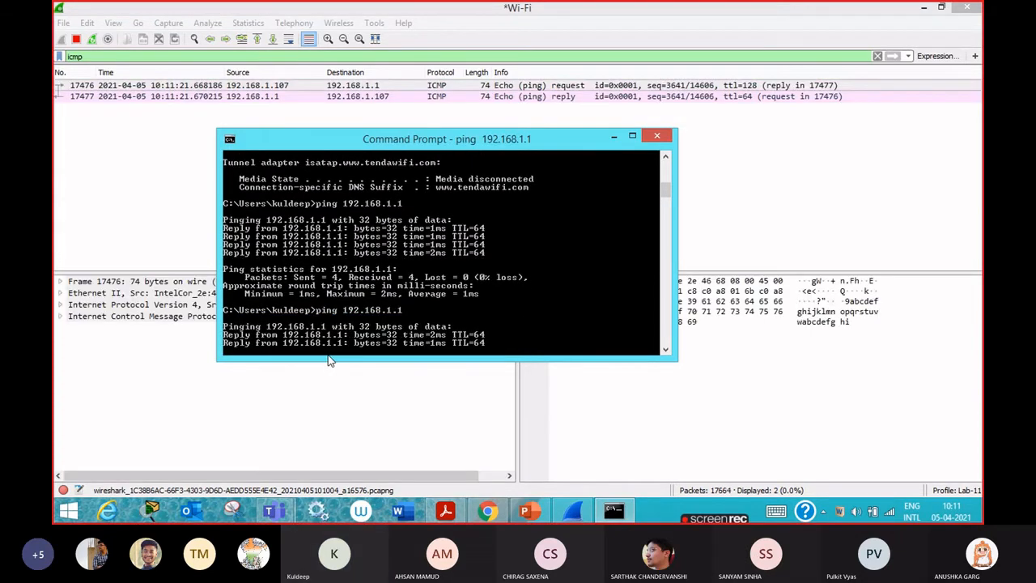
left_click(450, 87)
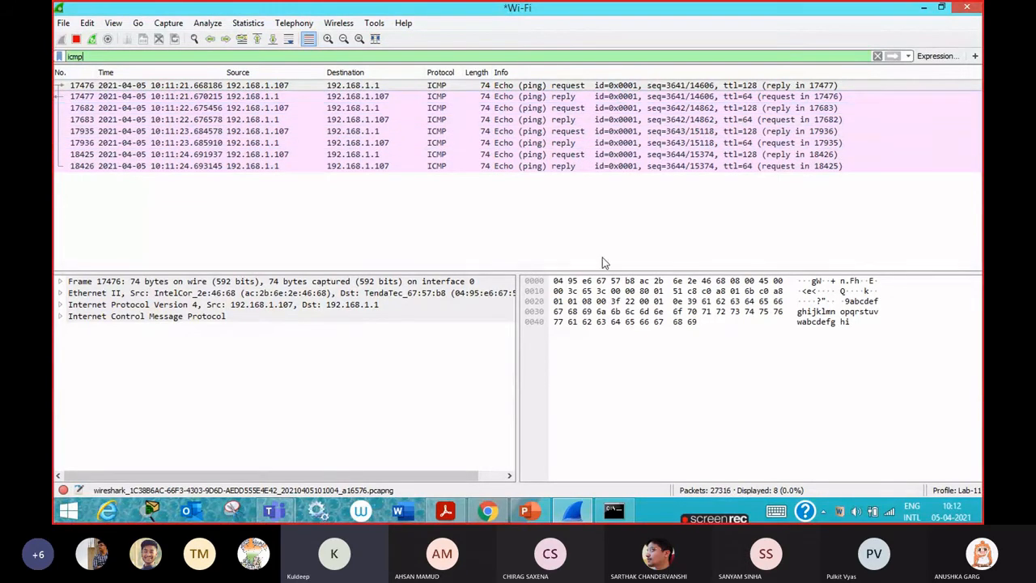
Compare the ping output in Command Prompt with the ICMP requests and replies in the filtered Wireshark capture
left_click(606, 311)
left_click(621, 519)
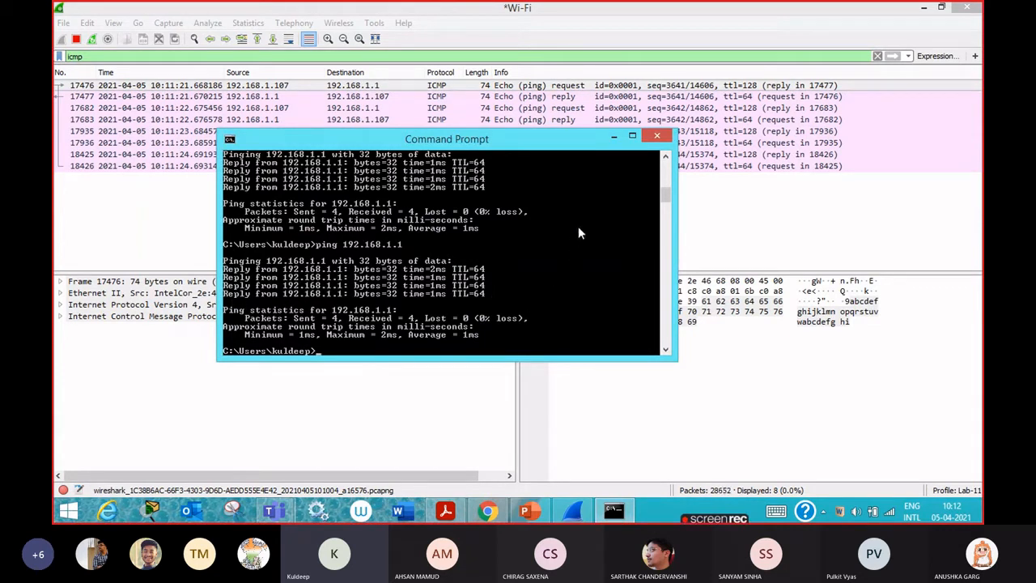
left_click(614, 136)
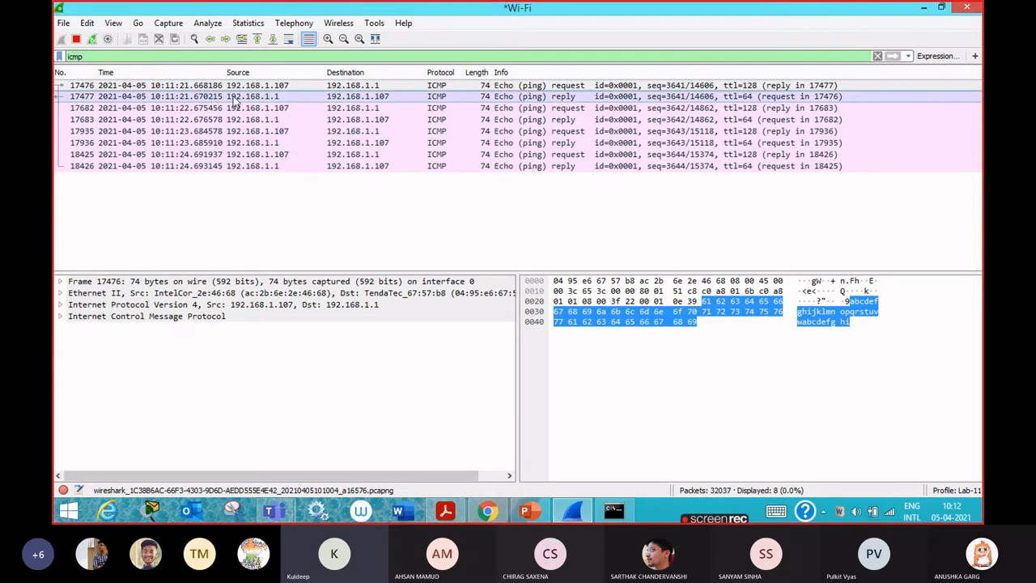
left_click(263, 208)
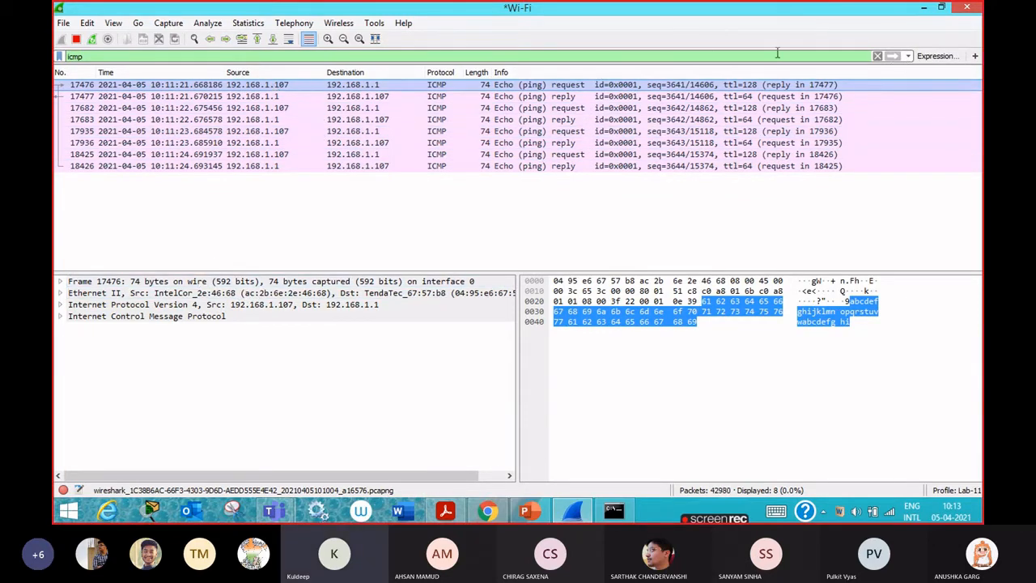
Clear the icmp display filter and switch the configuration profile from Lab-11 to Default
left_click(878, 57)
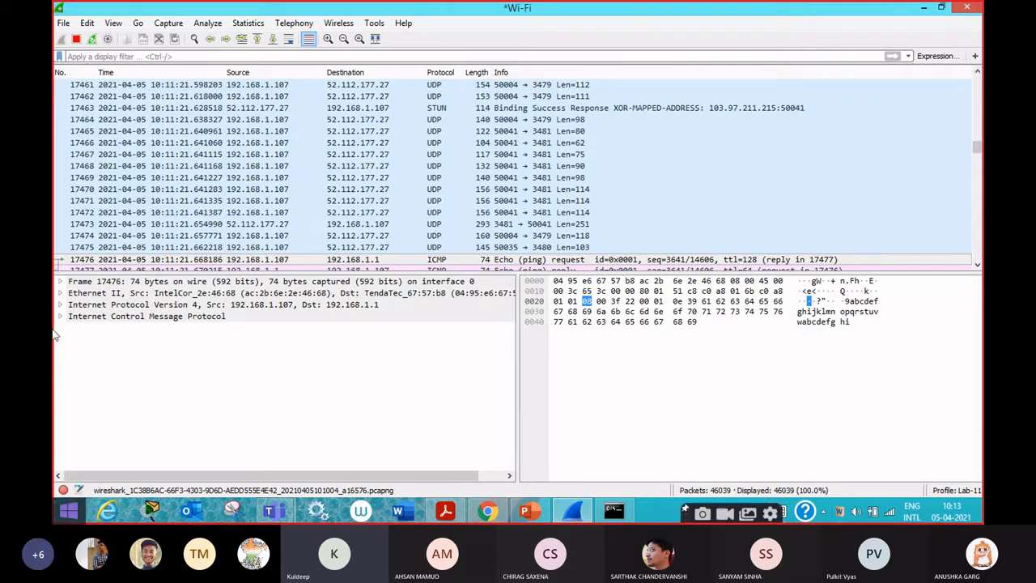
left_click(842, 320)
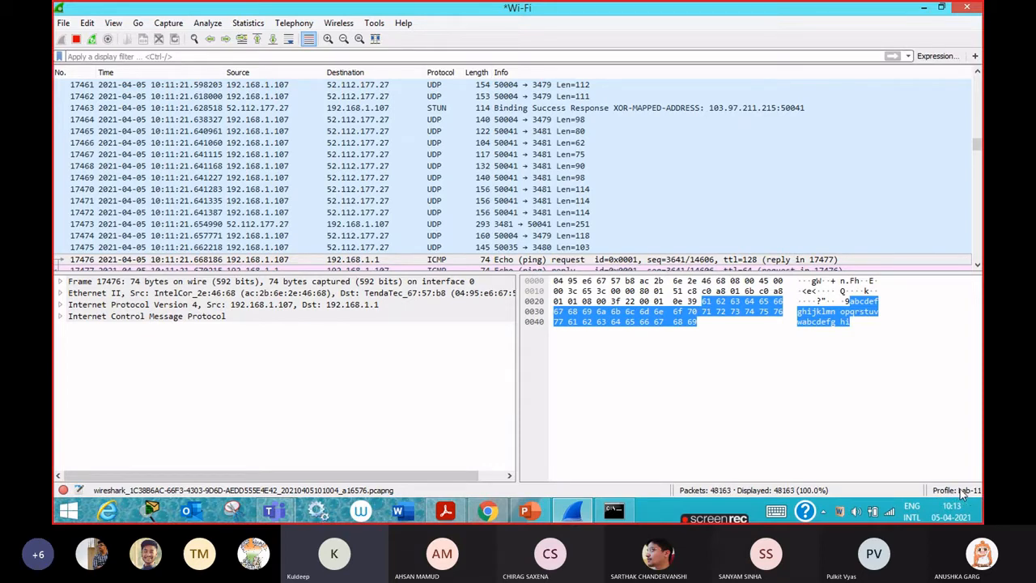
left_click(962, 490)
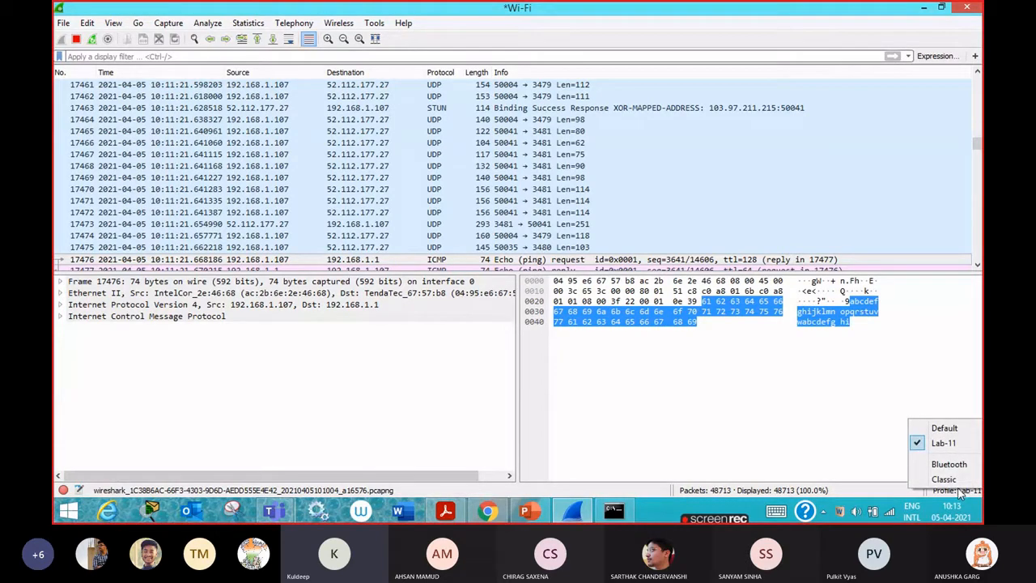
left_click(943, 429)
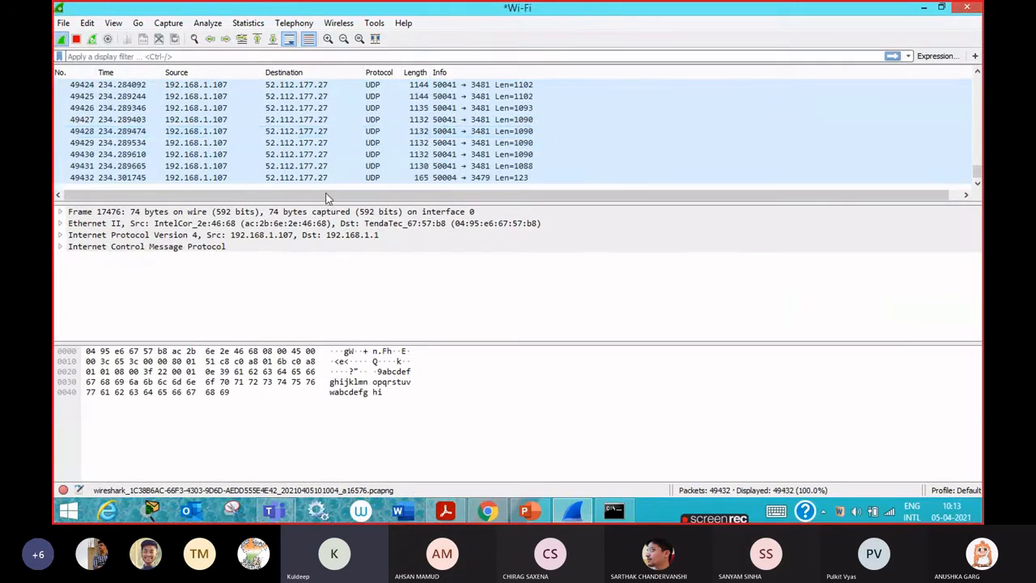
left_click(205, 55)
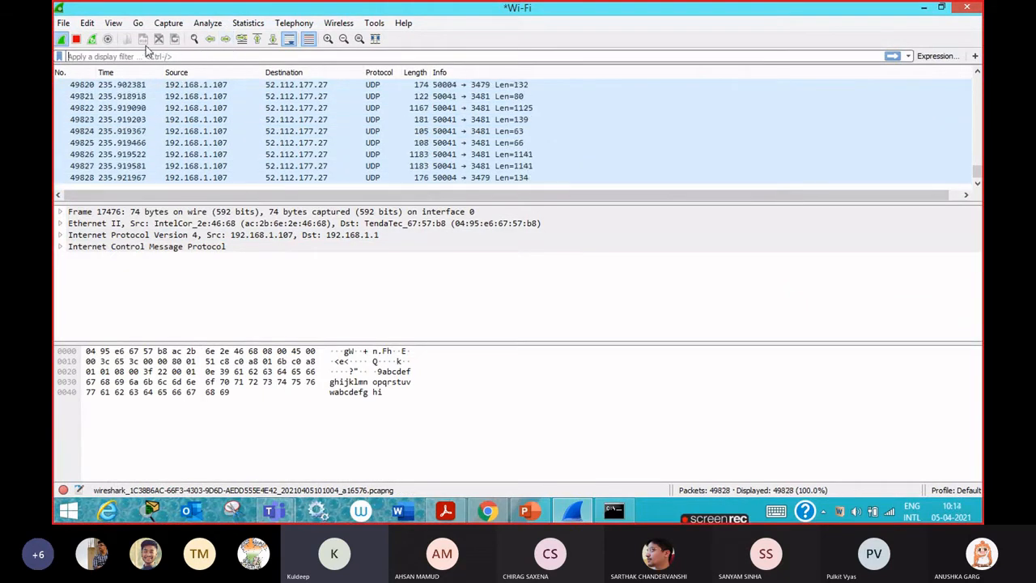
Open the configuration profile manager and reposition its window over the packet list
left_click(942, 490)
right_click(962, 492)
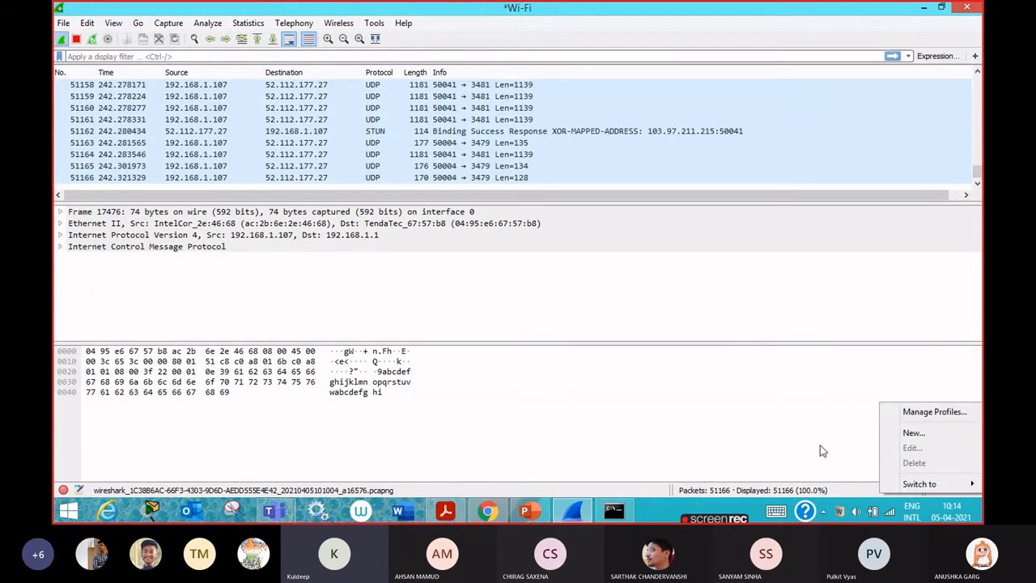
left_click(934, 412)
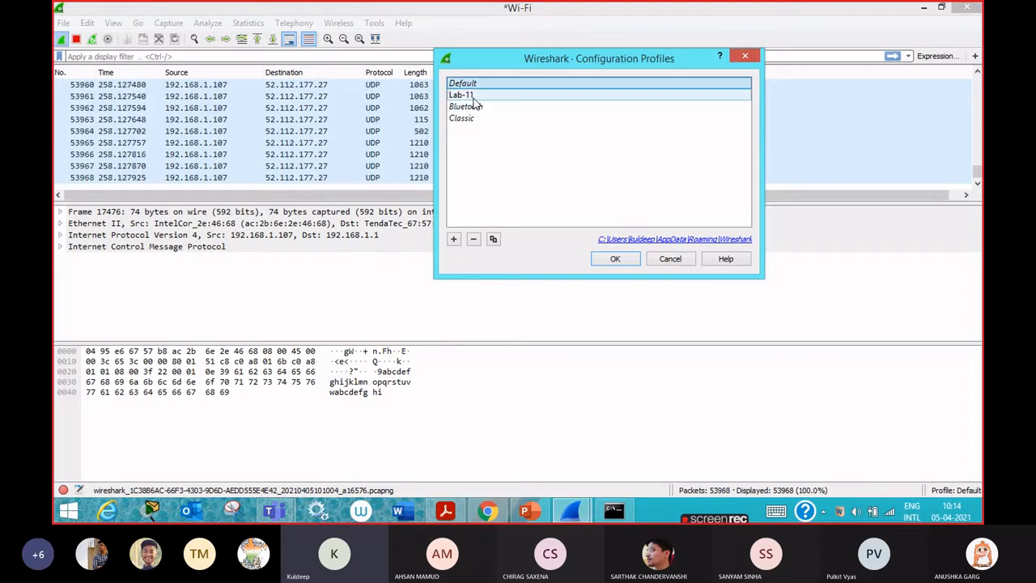
left_click_drag(480, 55, 412, 94)
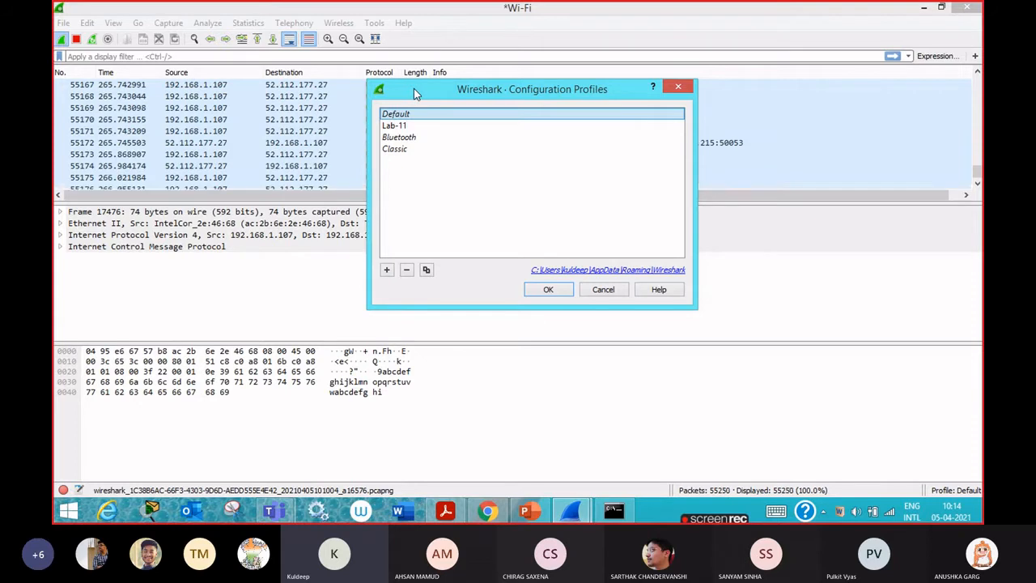
left_click_drag(414, 93, 380, 90)
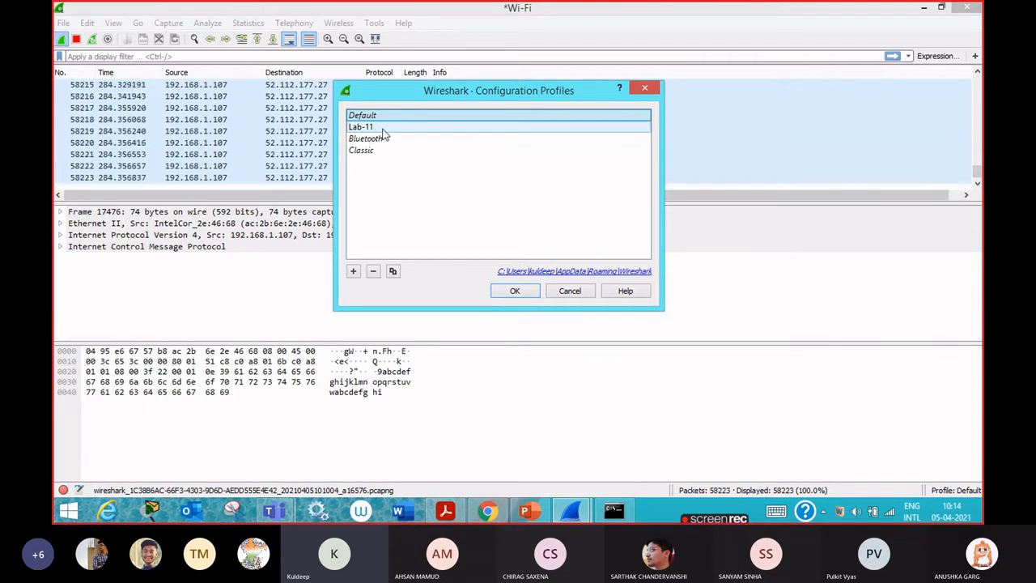
Add a new configuration profile named ICMP and make it the active profile
left_click(353, 272)
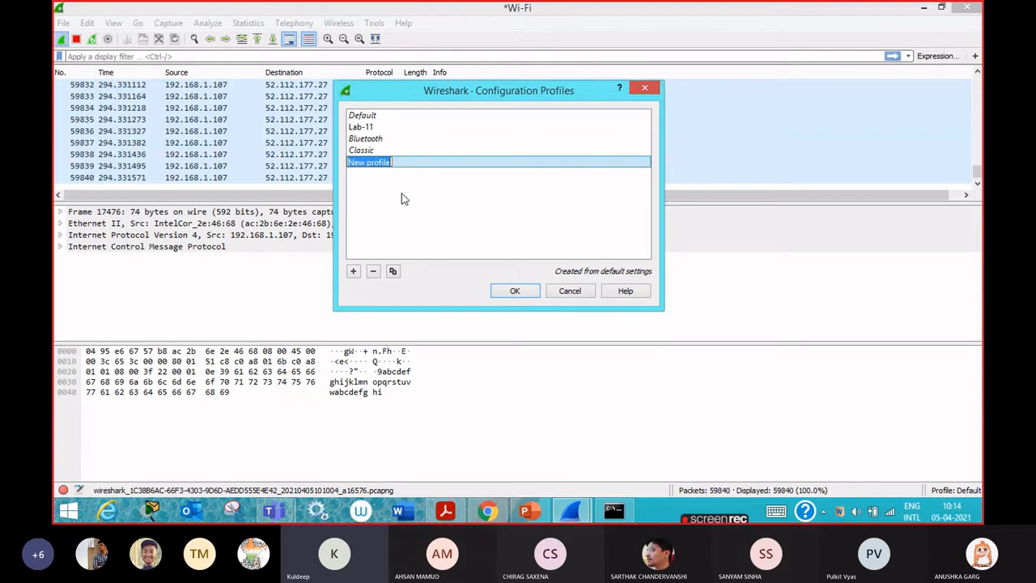
type("IC")
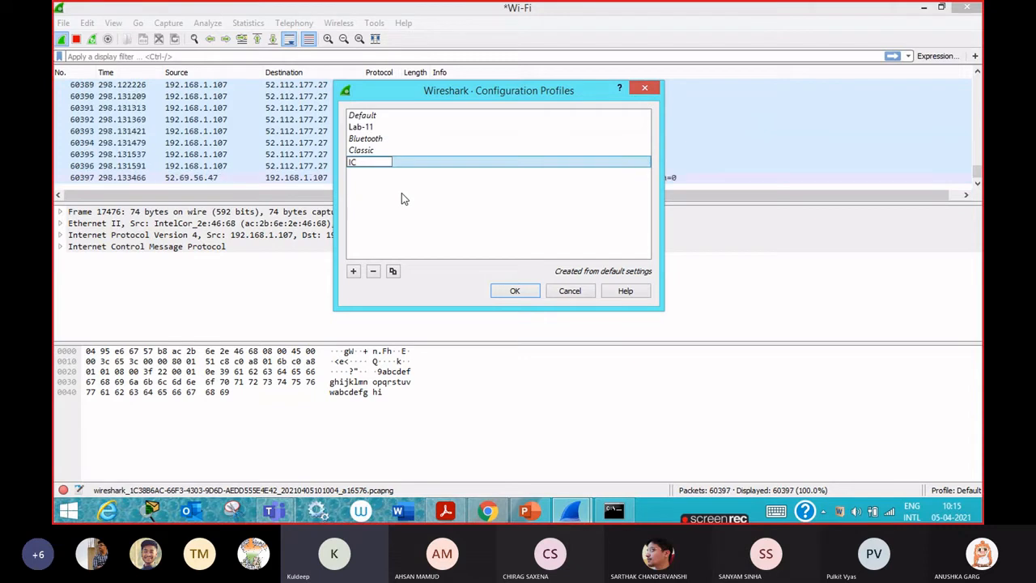
type("MP")
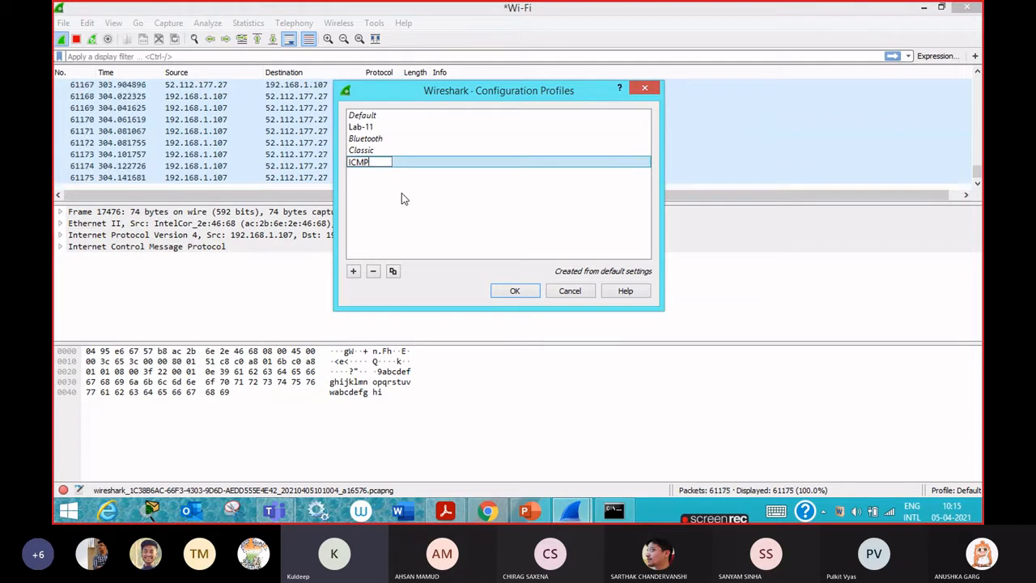
left_click(377, 186)
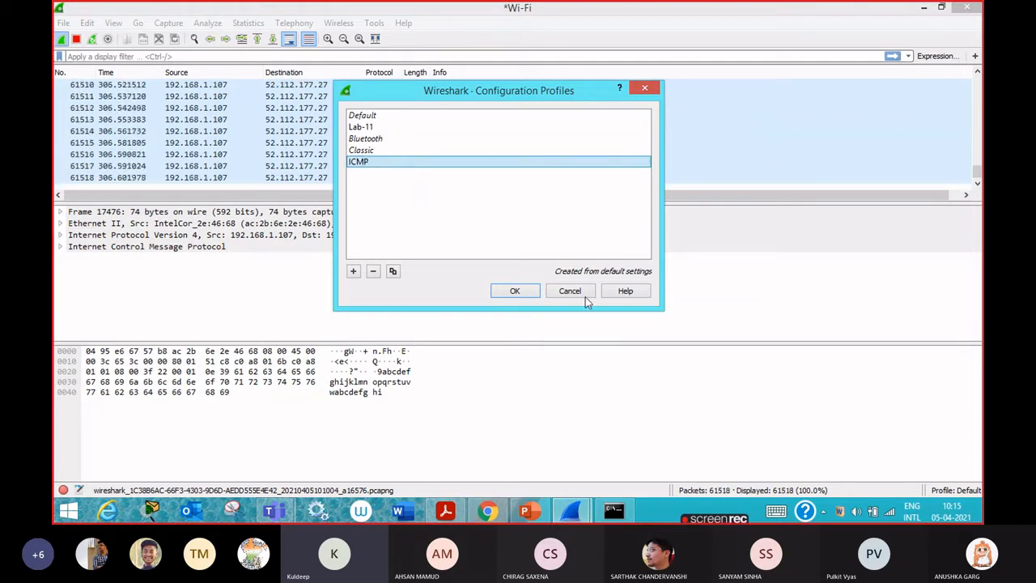
left_click(516, 293)
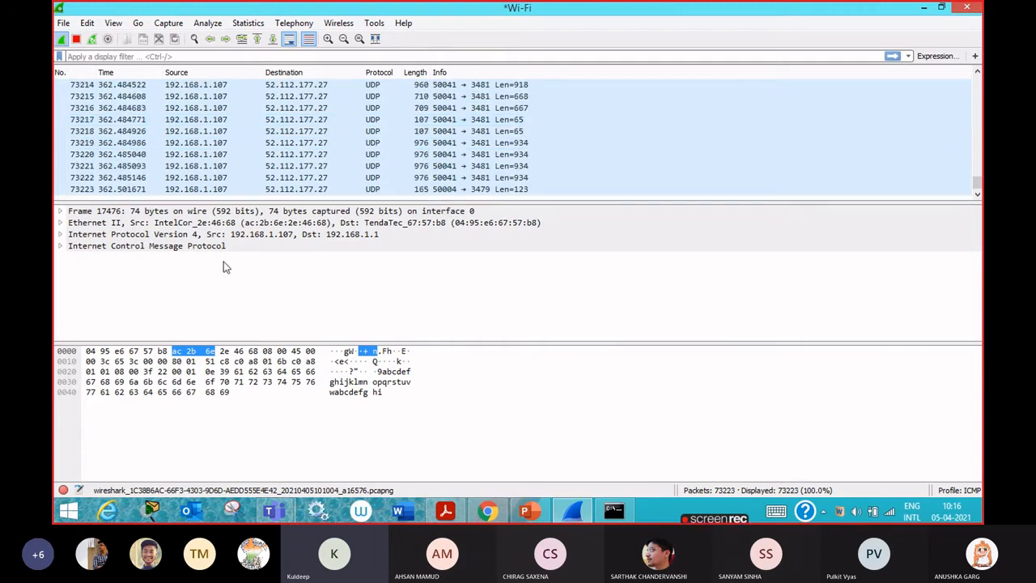
In the layout preferences, choose the arrangement with Packet List above side-by-side Packet Details and Packet Bytes panes, and apply it
left_click(114, 24)
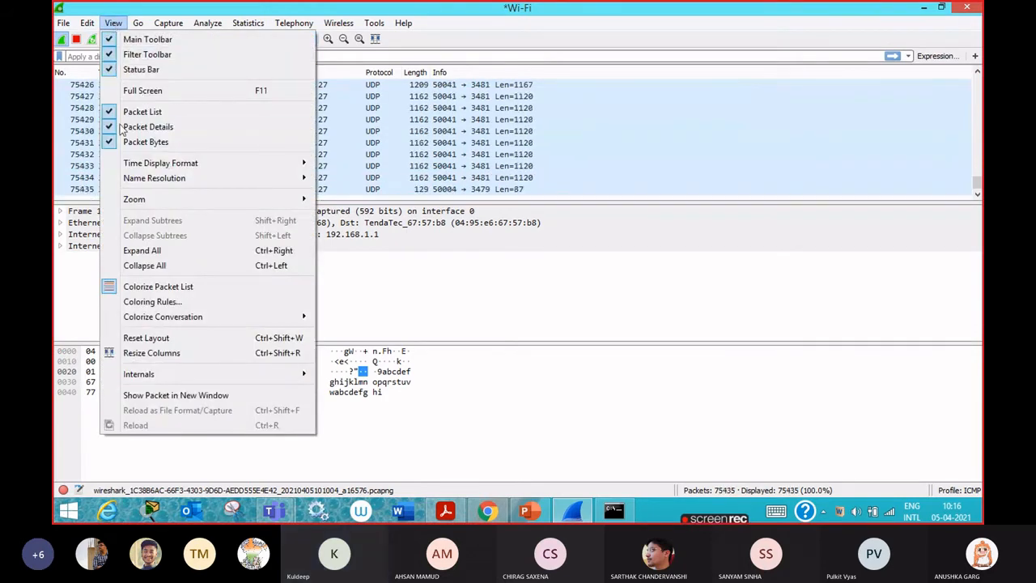
mouse_move(128, 166)
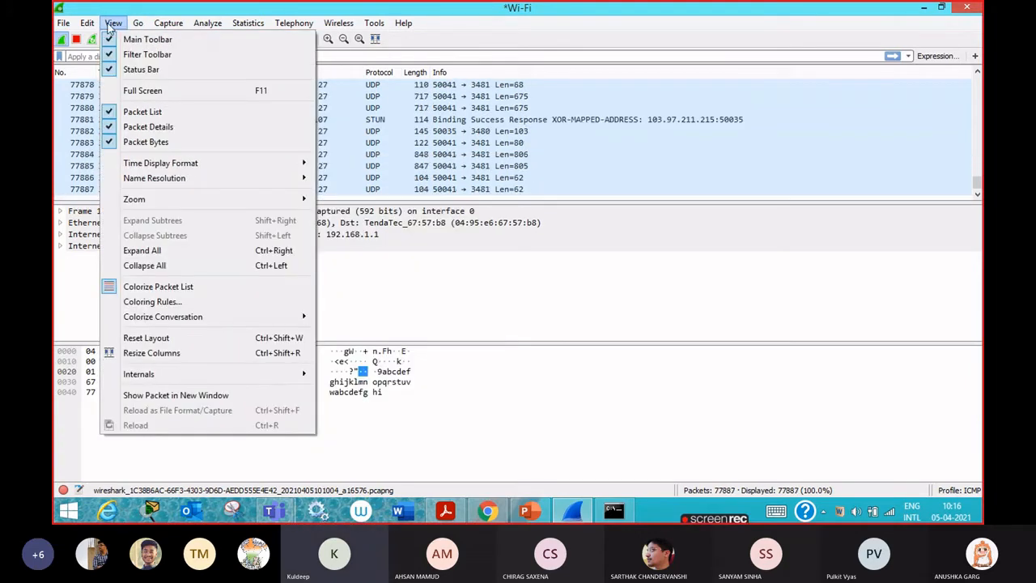
mouse_move(89, 25)
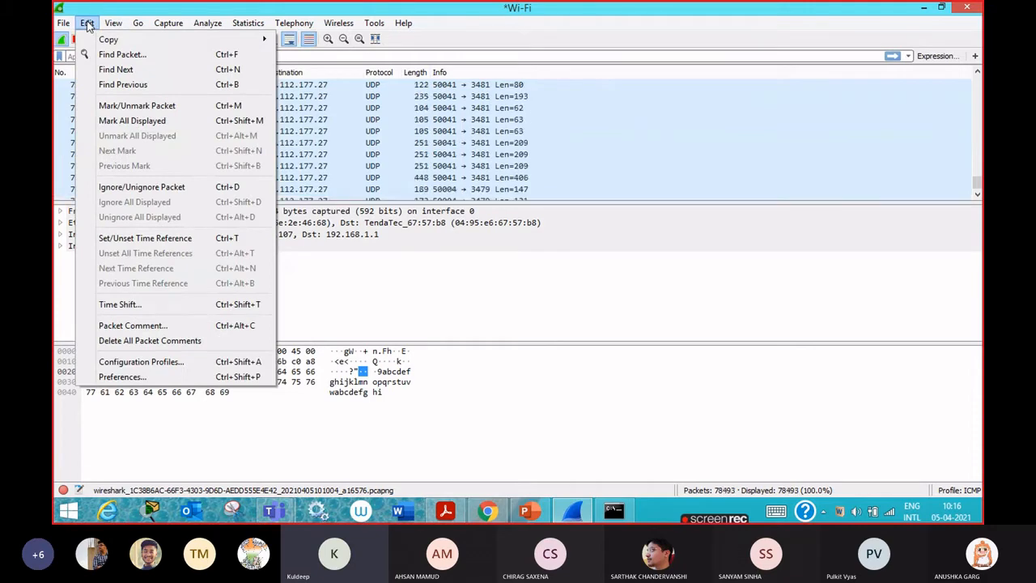
left_click(130, 377)
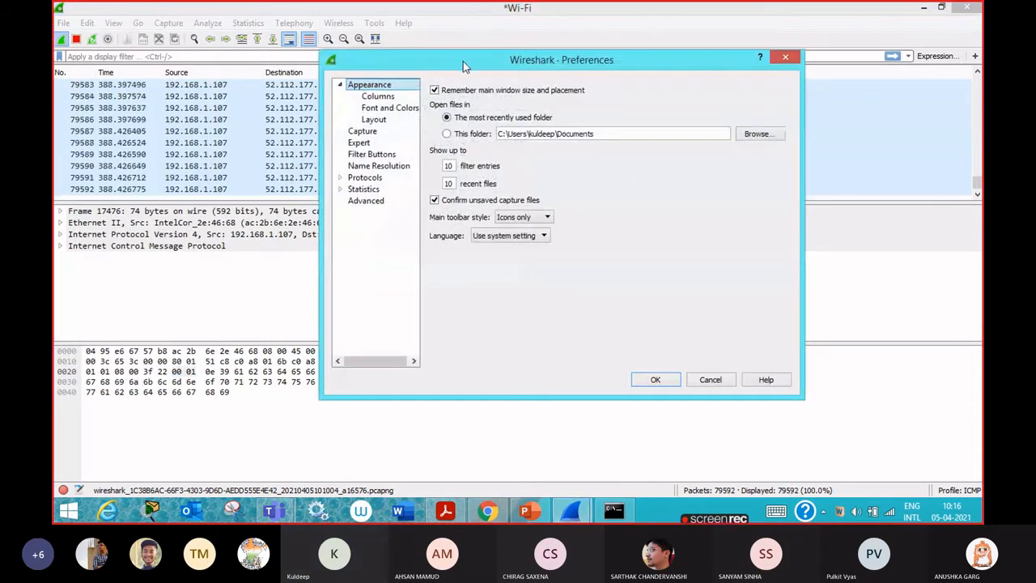
left_click_drag(467, 65, 382, 60)
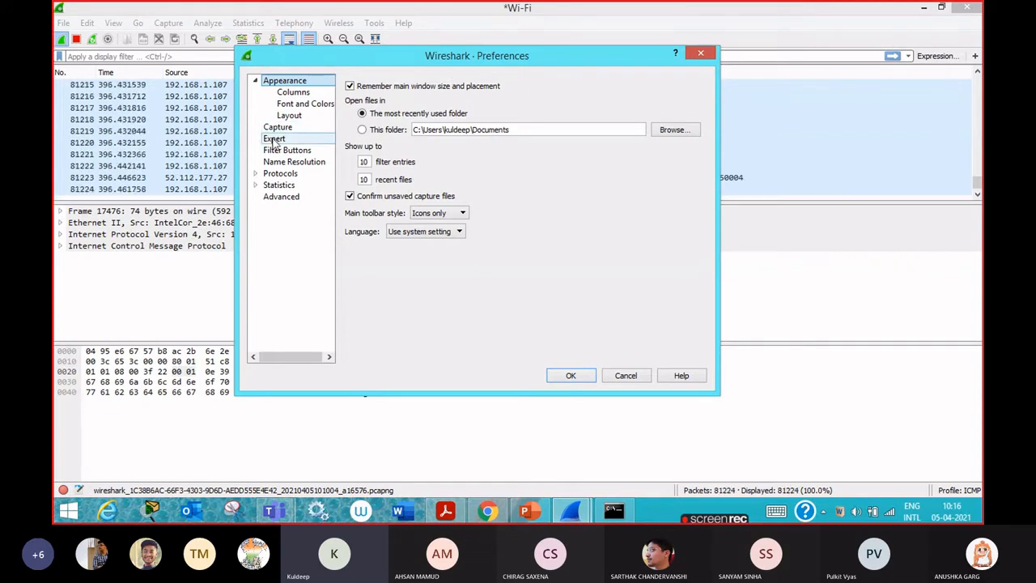
left_click(289, 115)
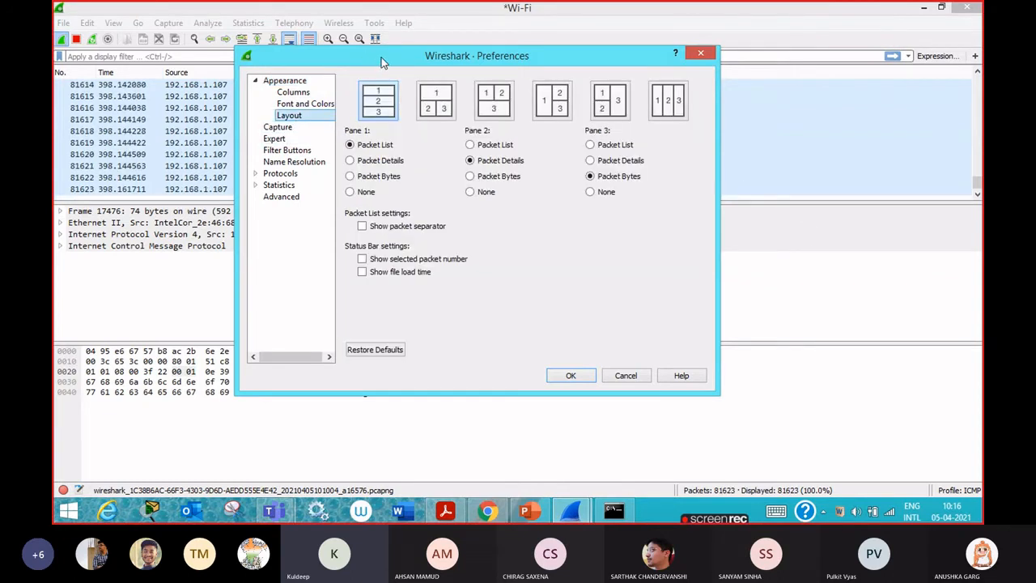
left_click_drag(377, 58, 281, 85)
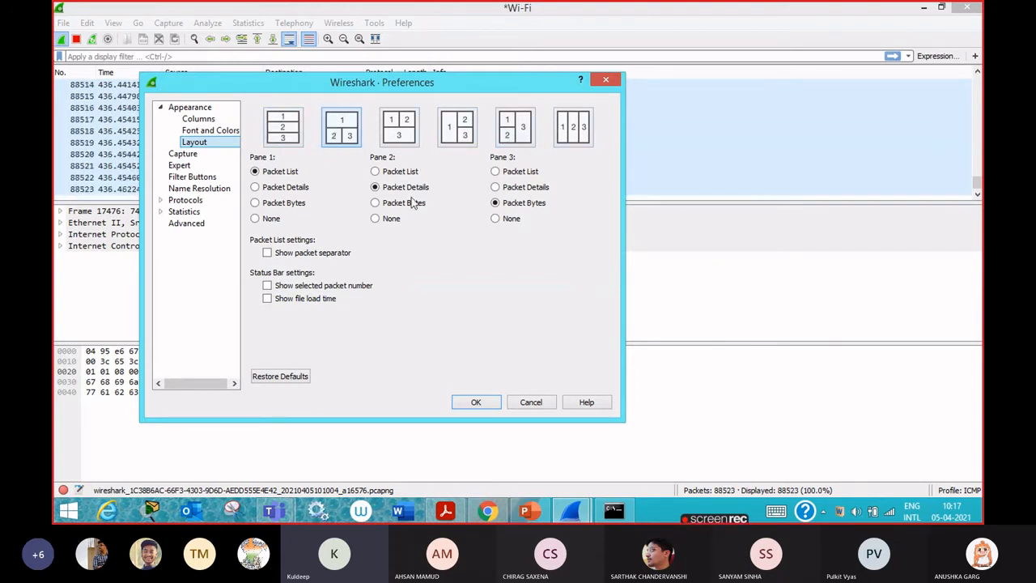
left_click(476, 403)
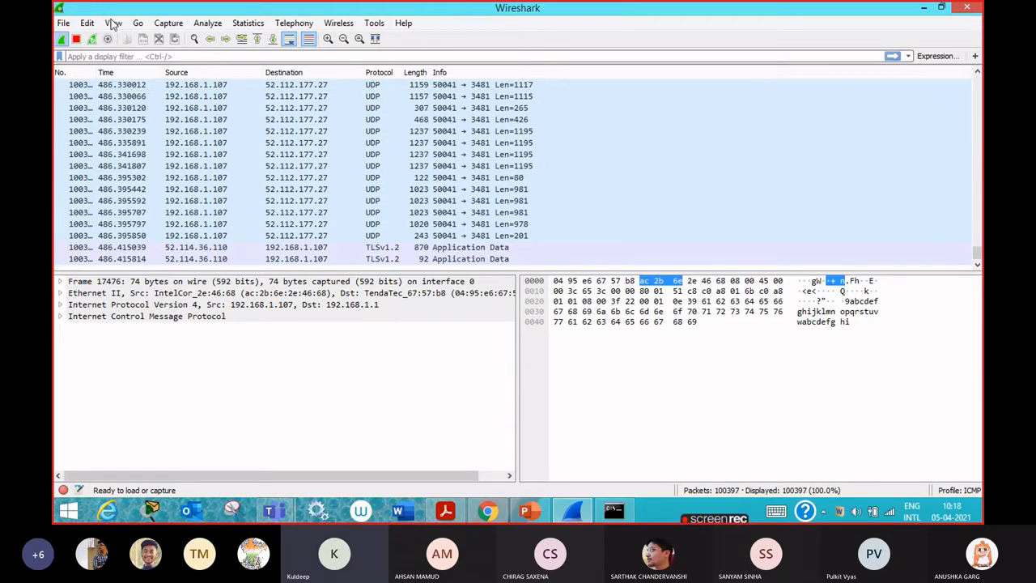
Set the time display format to Date and Time of Day and check the timestamps of earlier packets in the list
left_click(114, 23)
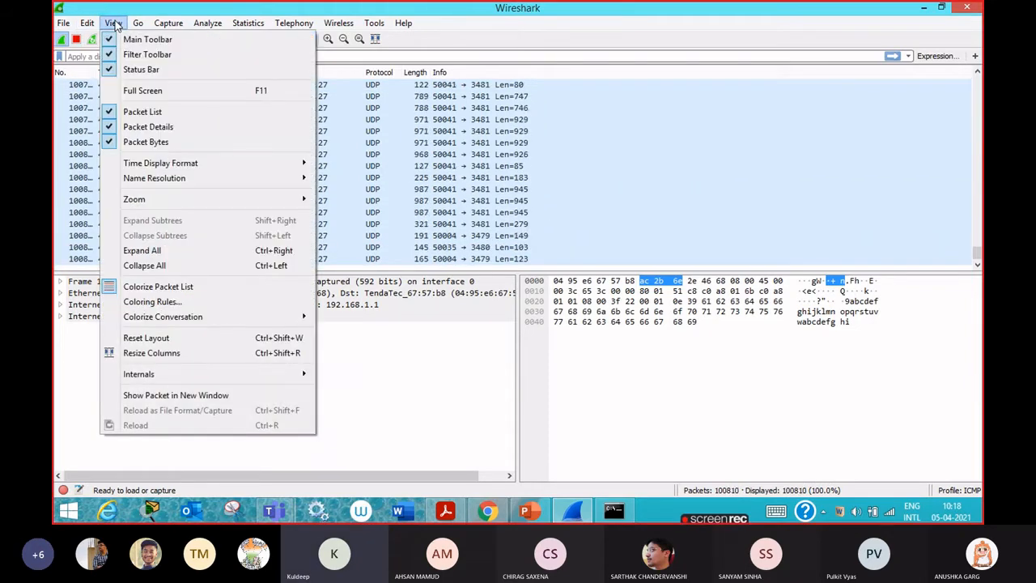
mouse_move(137, 167)
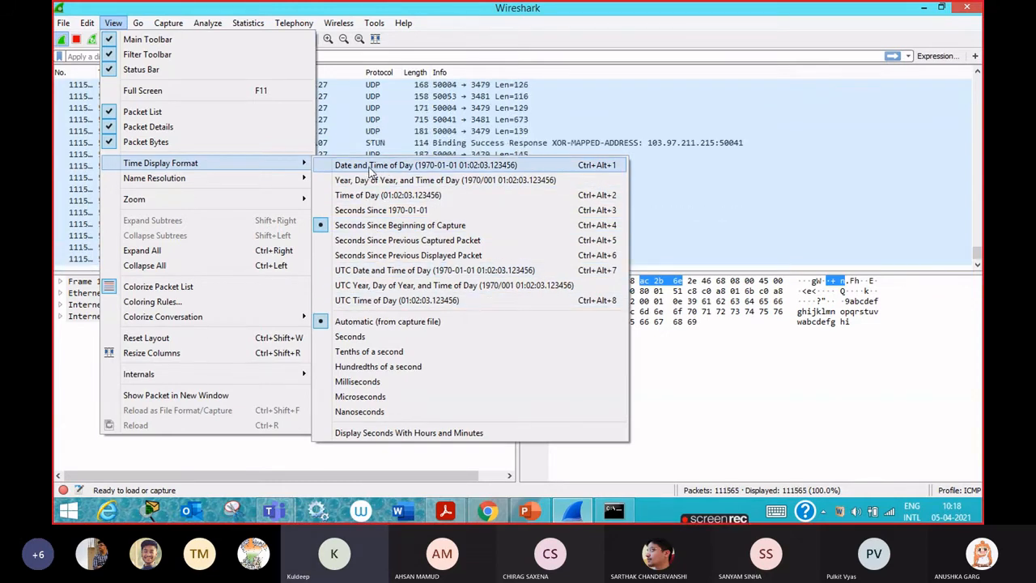
left_click(372, 165)
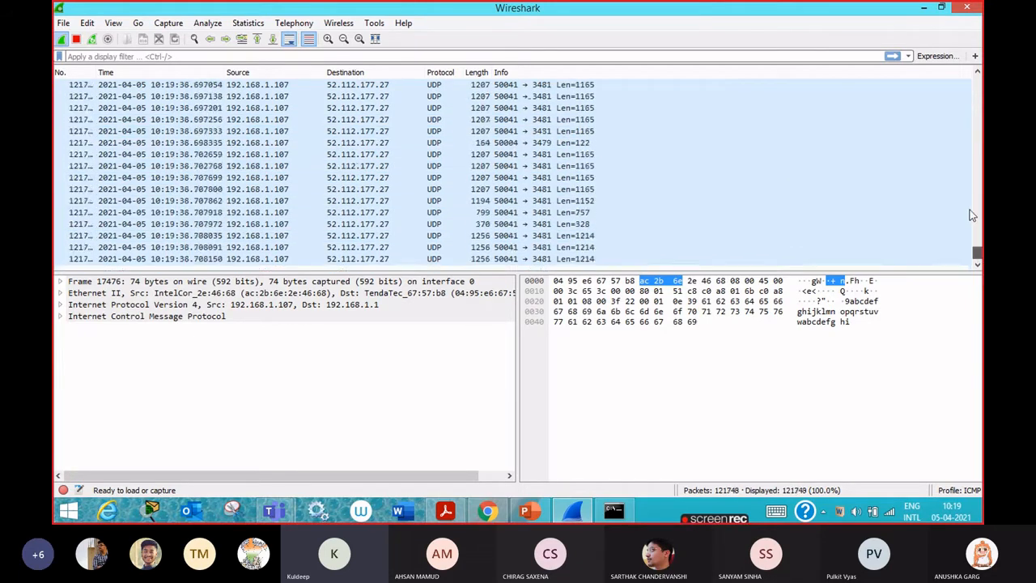
left_click_drag(978, 249, 976, 121)
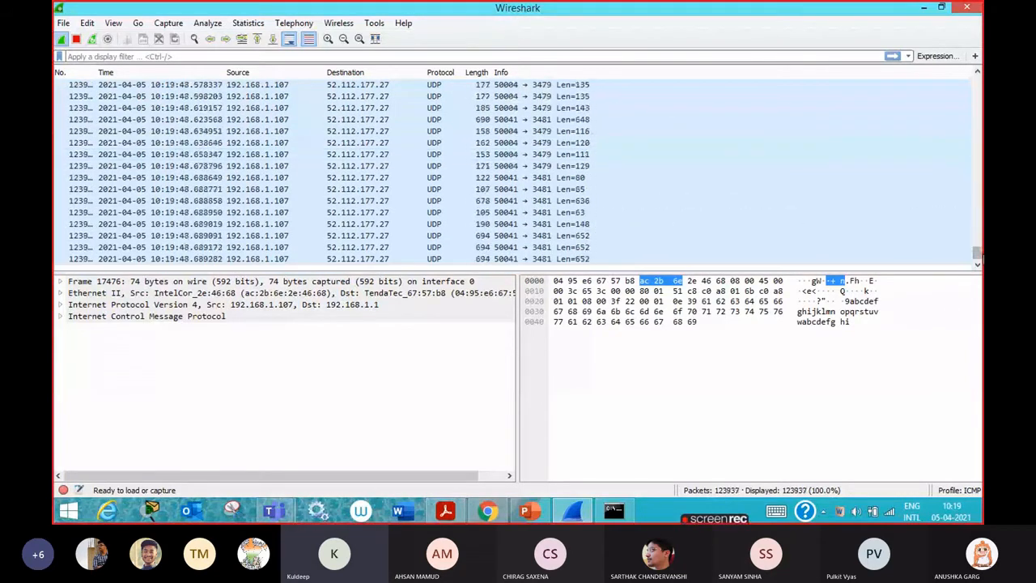
left_click_drag(978, 257, 977, 186)
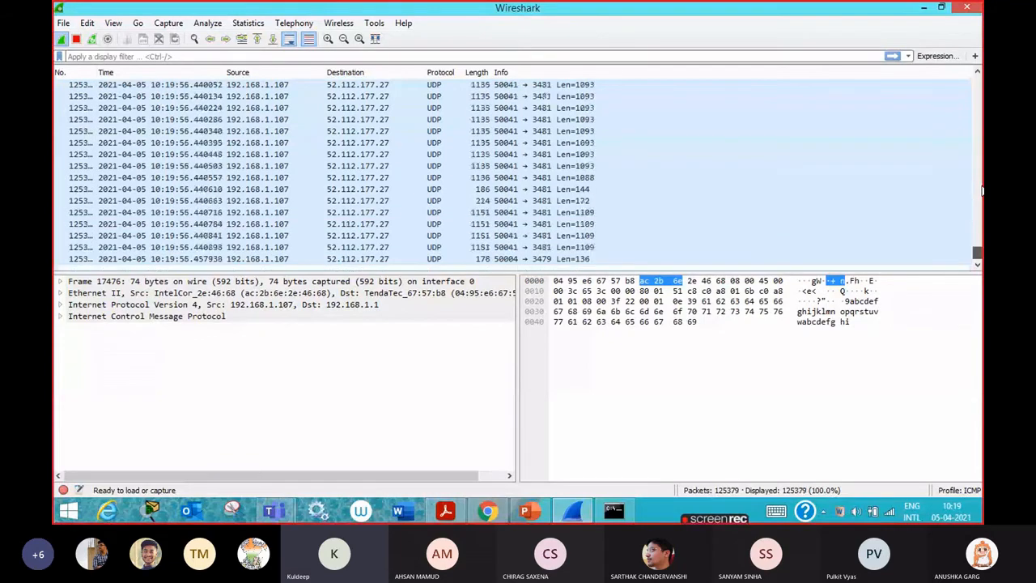
left_click_drag(981, 190, 977, 89)
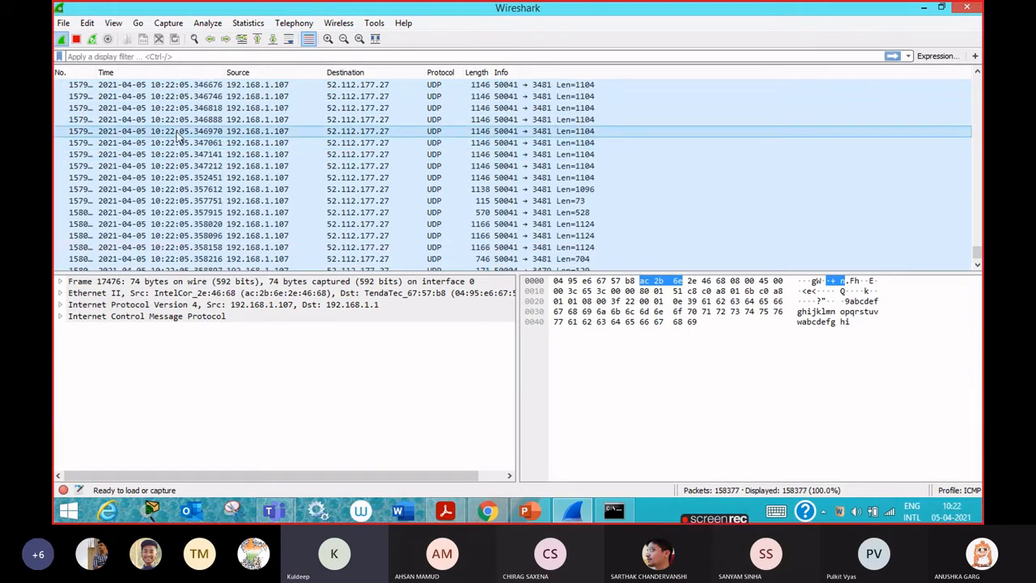
scroll(180, 138, "up", 15)
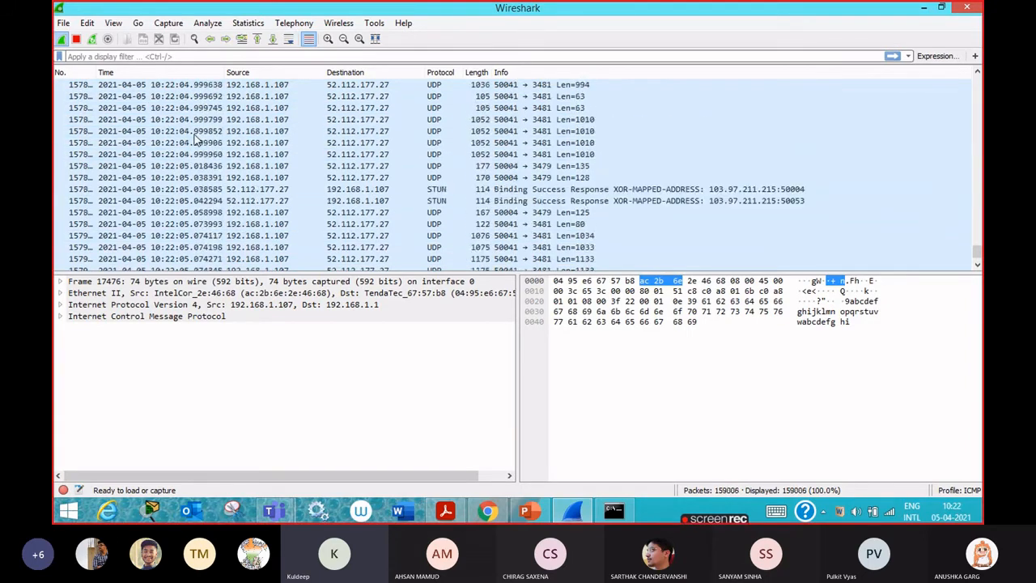
scroll(195, 140, "up", 10)
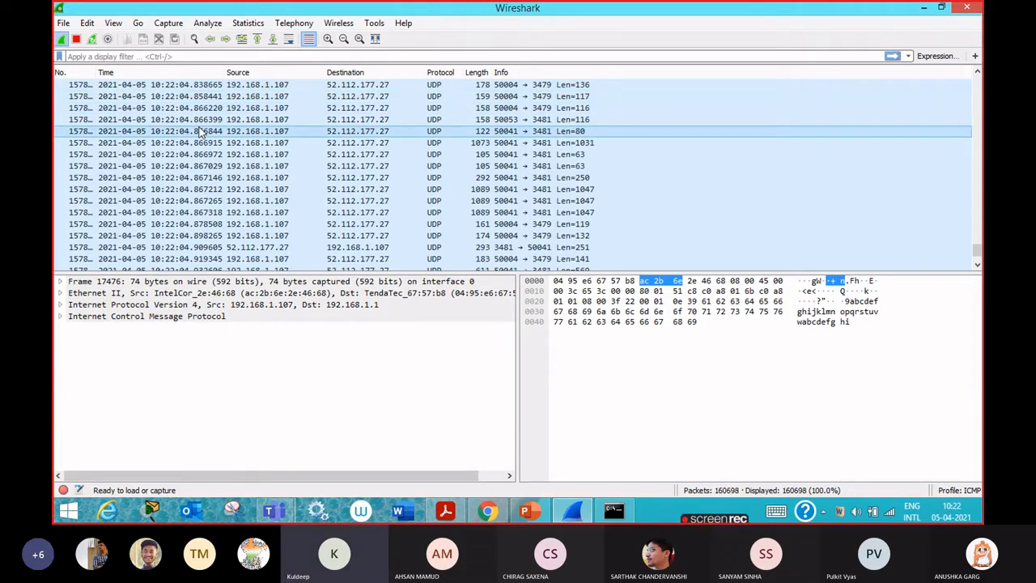
Open the coloring rules of the ICMP profile and add two new blank rules at the start of the list
left_click(115, 24)
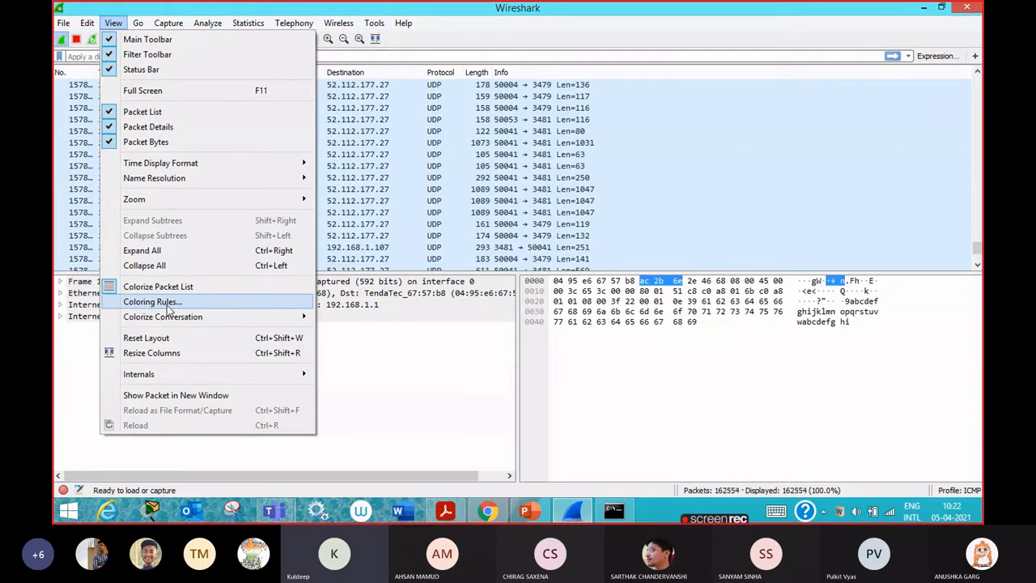
left_click(164, 307)
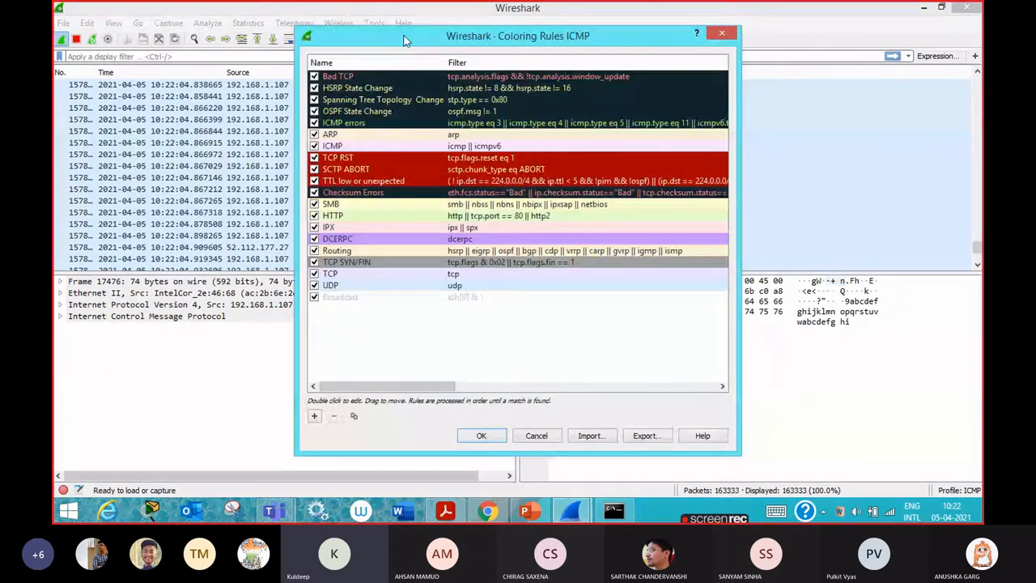
left_click_drag(339, 45, 332, 28)
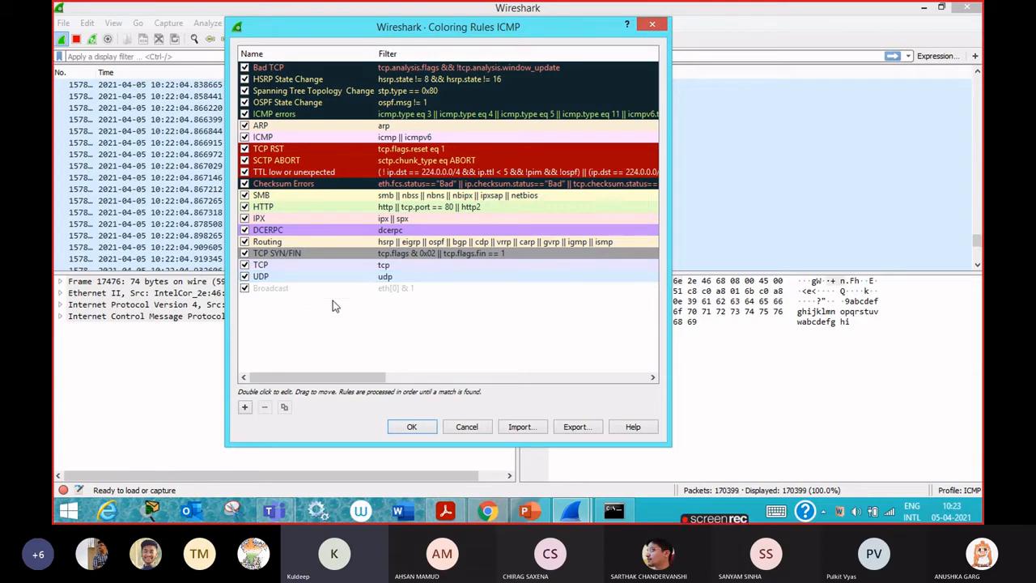
left_click(246, 407)
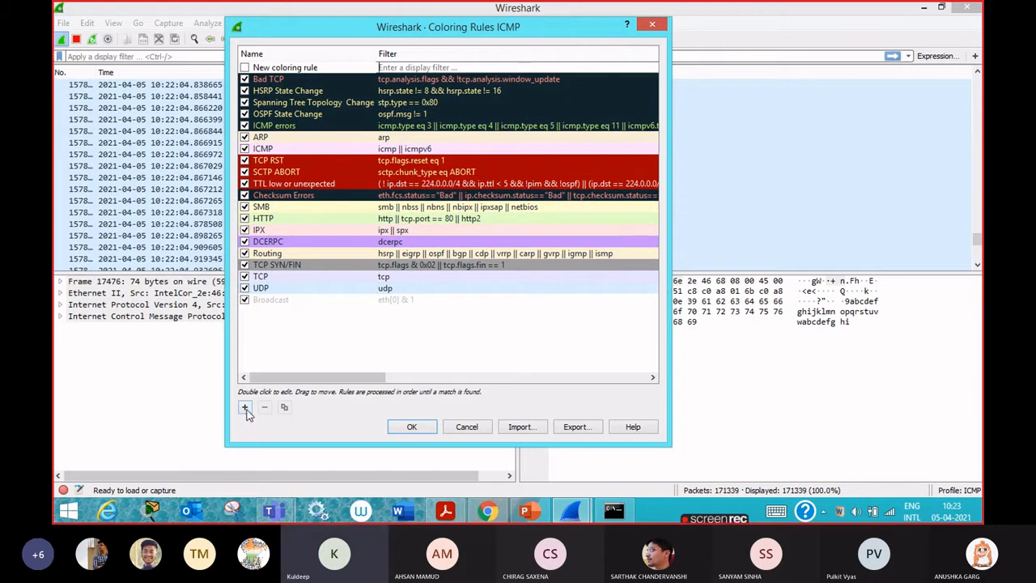
left_click(245, 407)
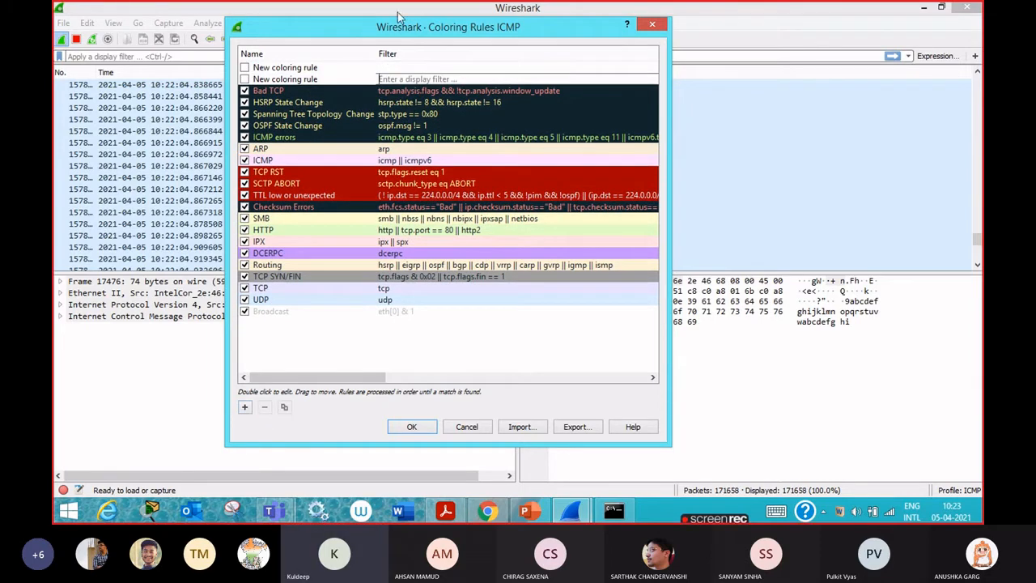
left_click_drag(344, 33, 506, 47)
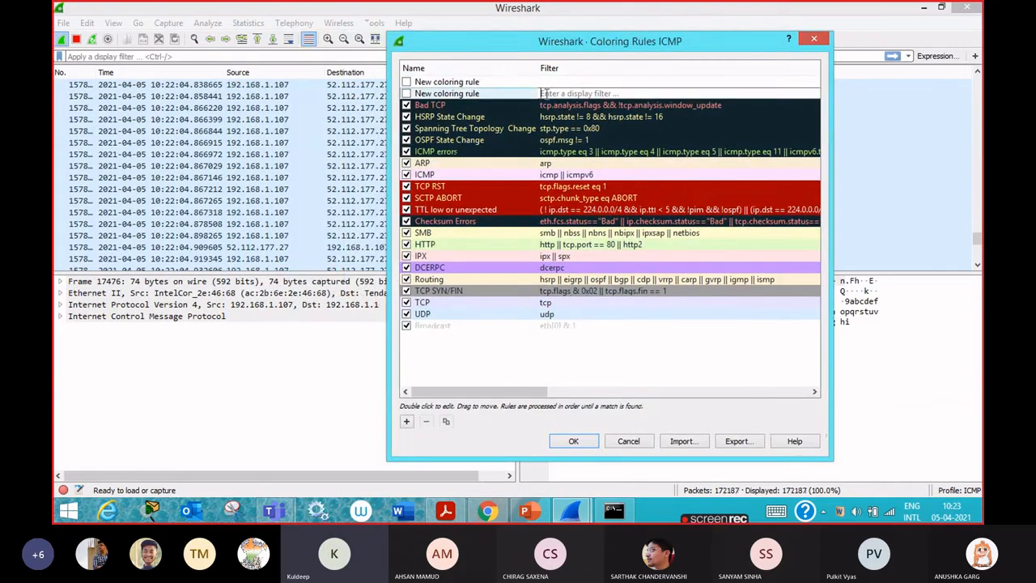
Rename the second new coloring rule, just above Bad TCP, as TCP_UDP
left_click(429, 94)
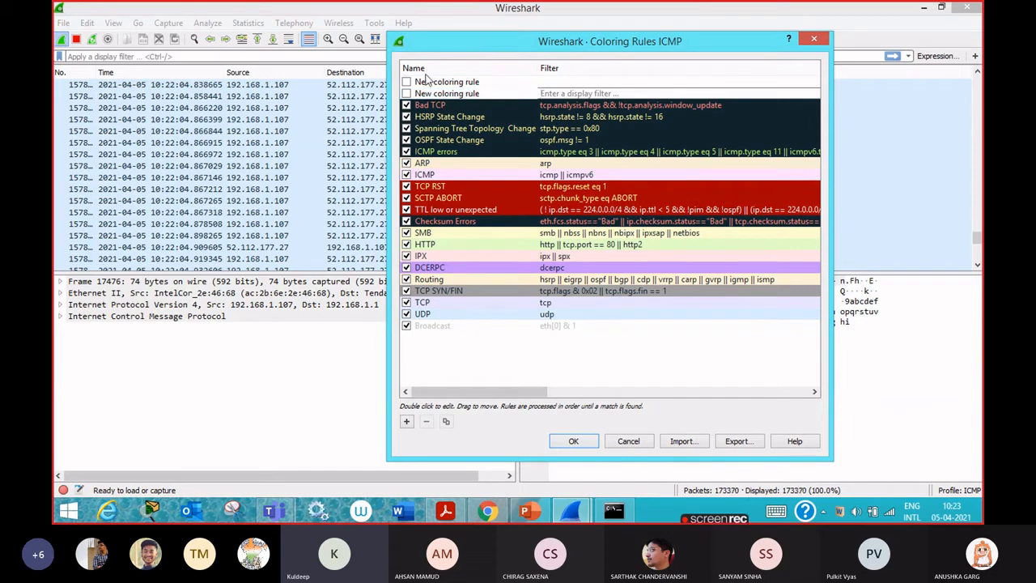
left_click(483, 95)
double_click(483, 95)
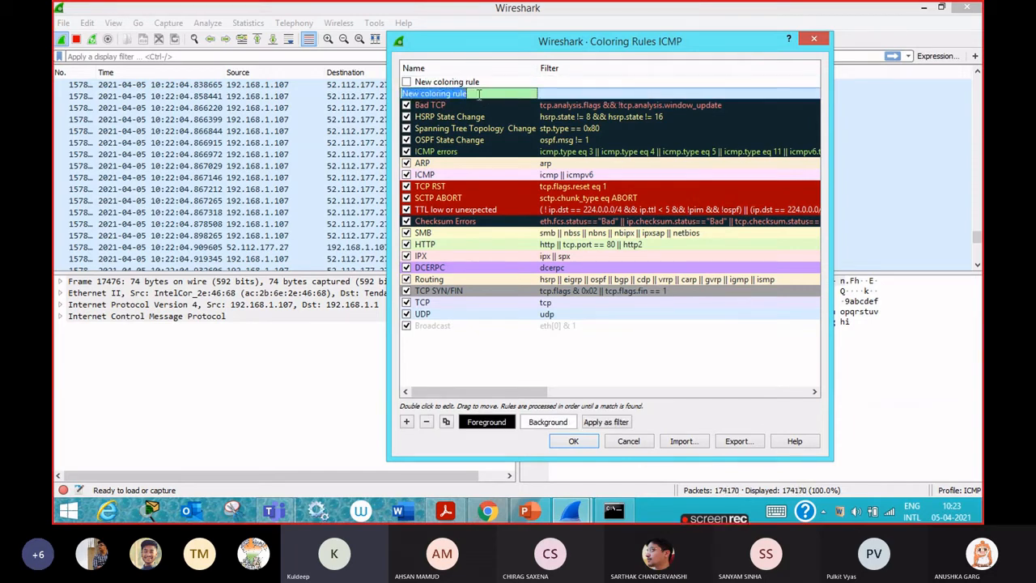
left_click(479, 94)
left_click_drag(478, 94, 404, 93)
type("TCP_")
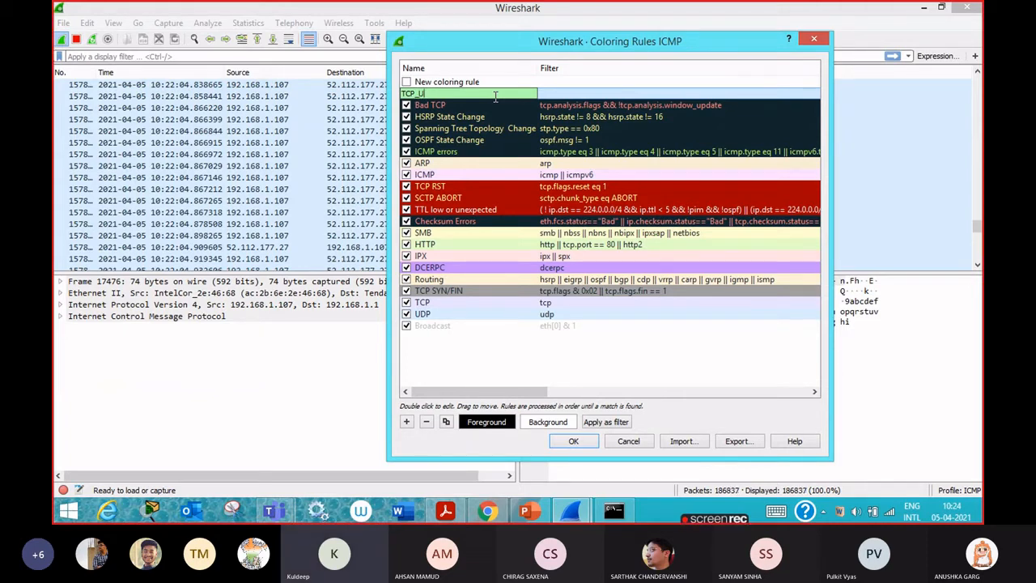
type("UDP")
Give the TCP_UDP coloring rule the display filter "tcp and udp", enable the rule and apply the coloring rules
double_click(578, 95)
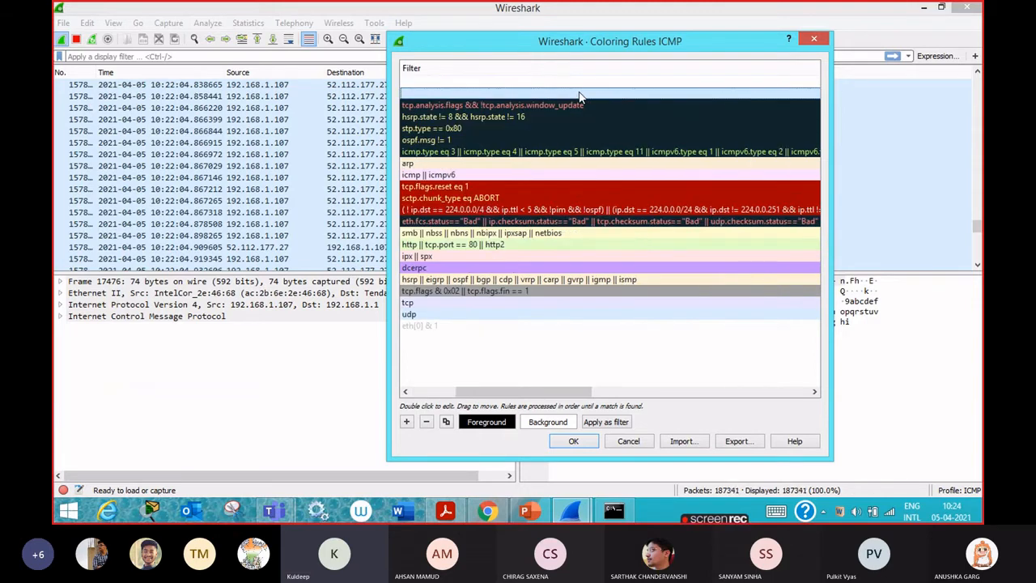
left_click_drag(521, 391, 449, 398)
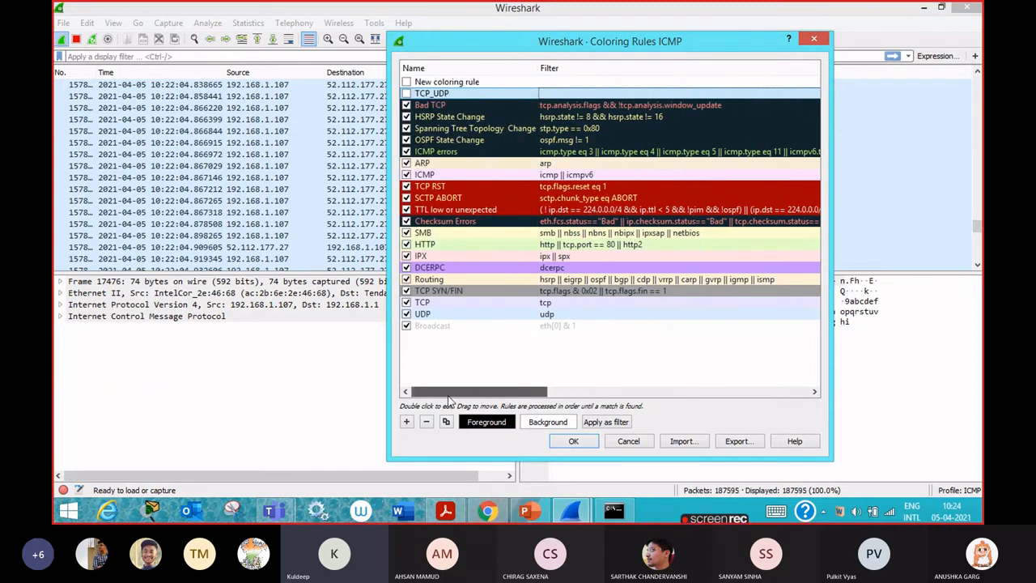
double_click(573, 95)
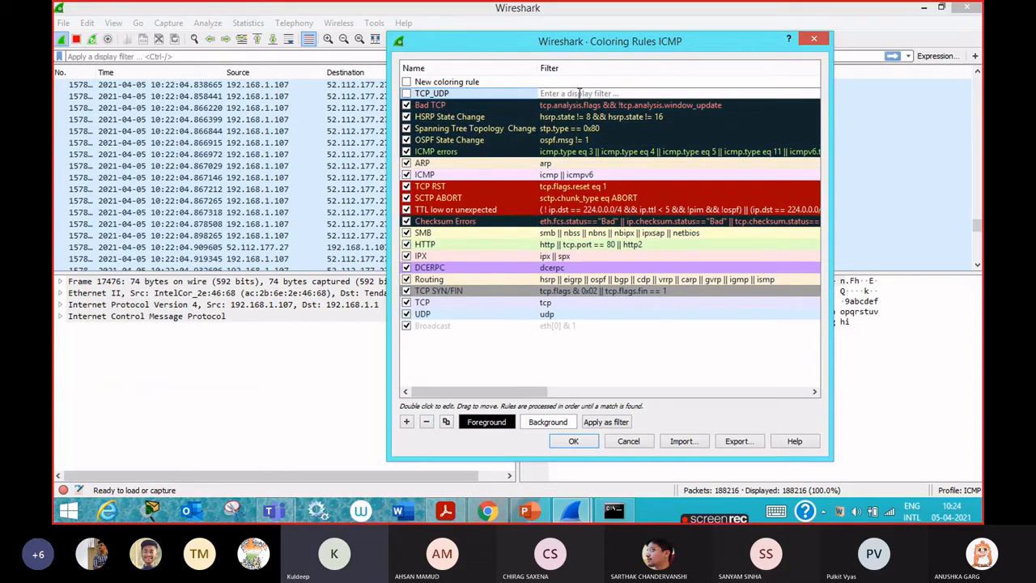
type("tcp")
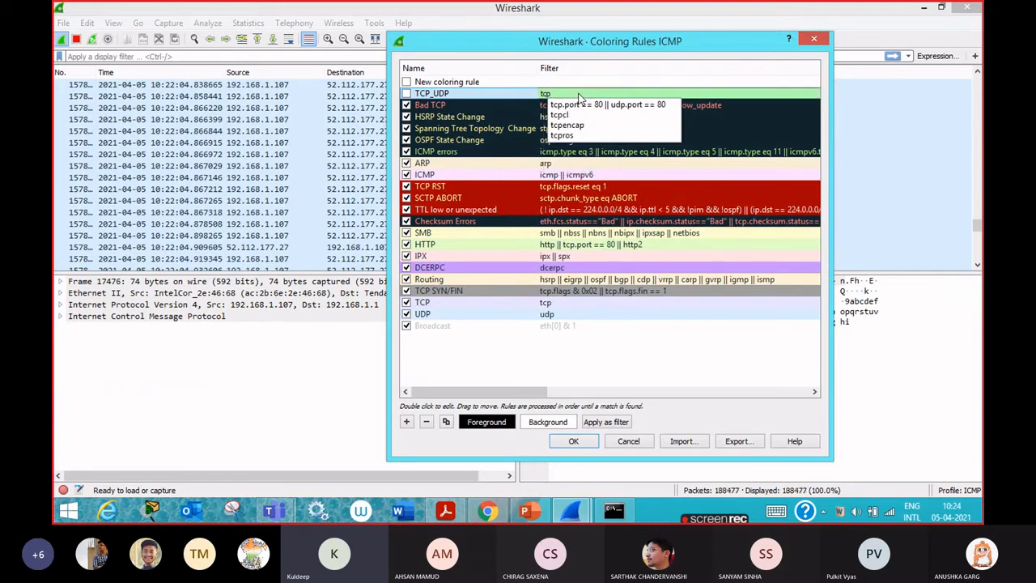
type(" and")
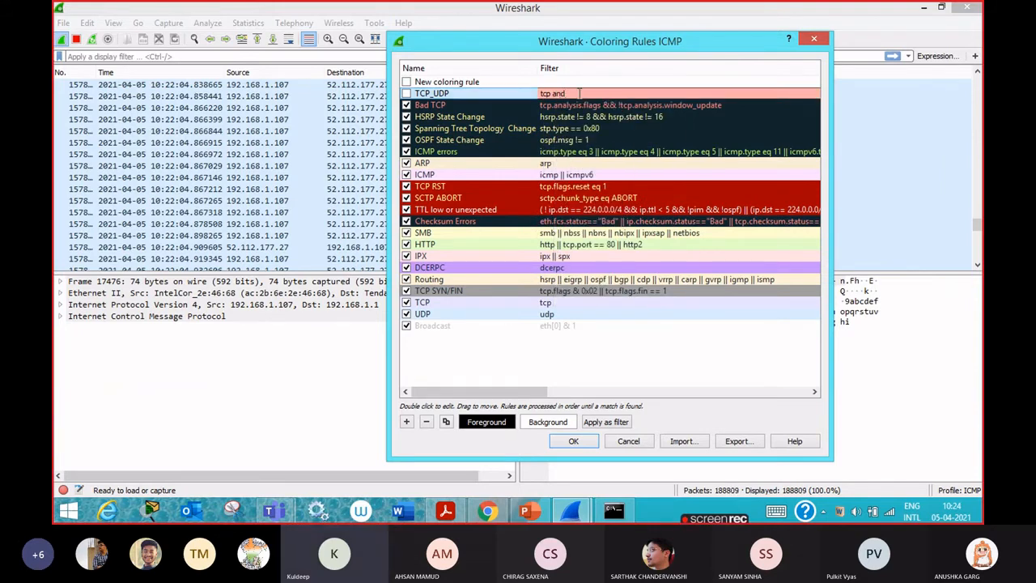
type(" u")
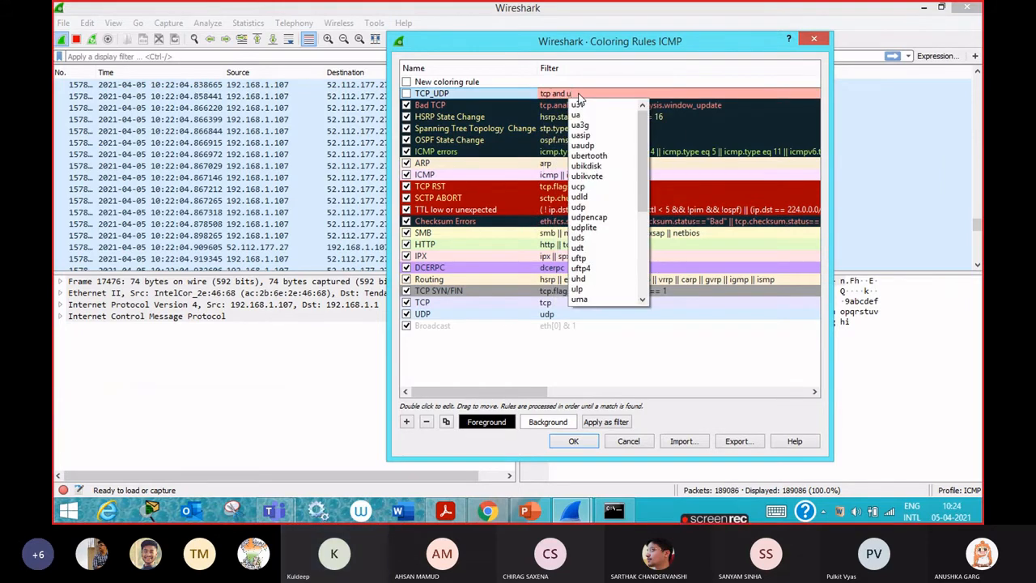
type("dp")
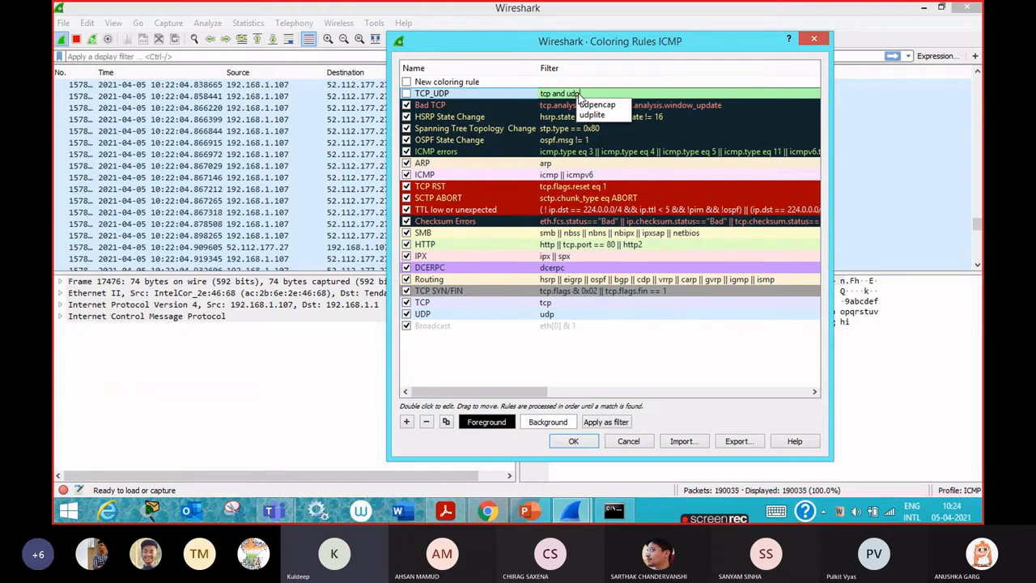
key("Return")
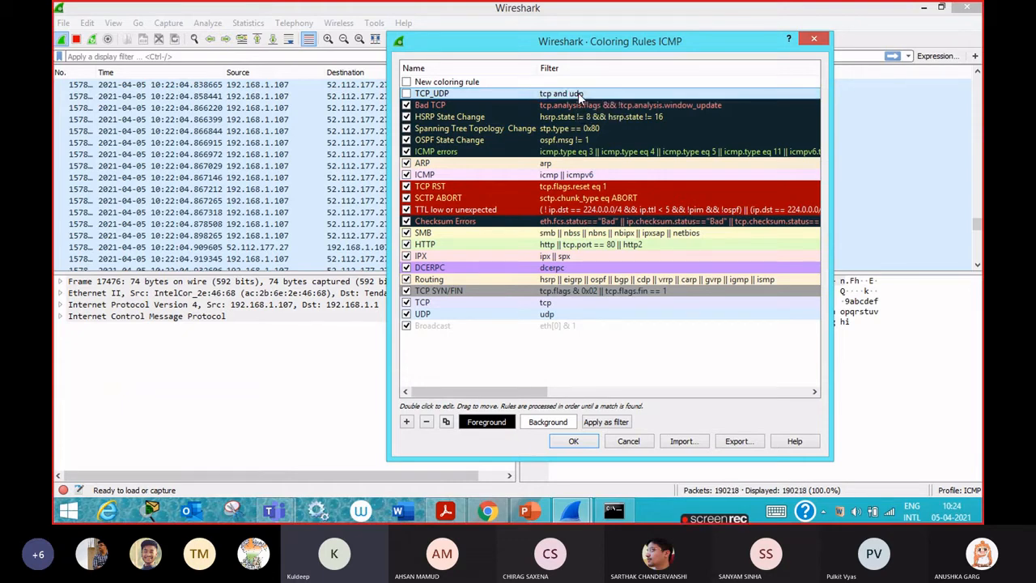
left_click(406, 94)
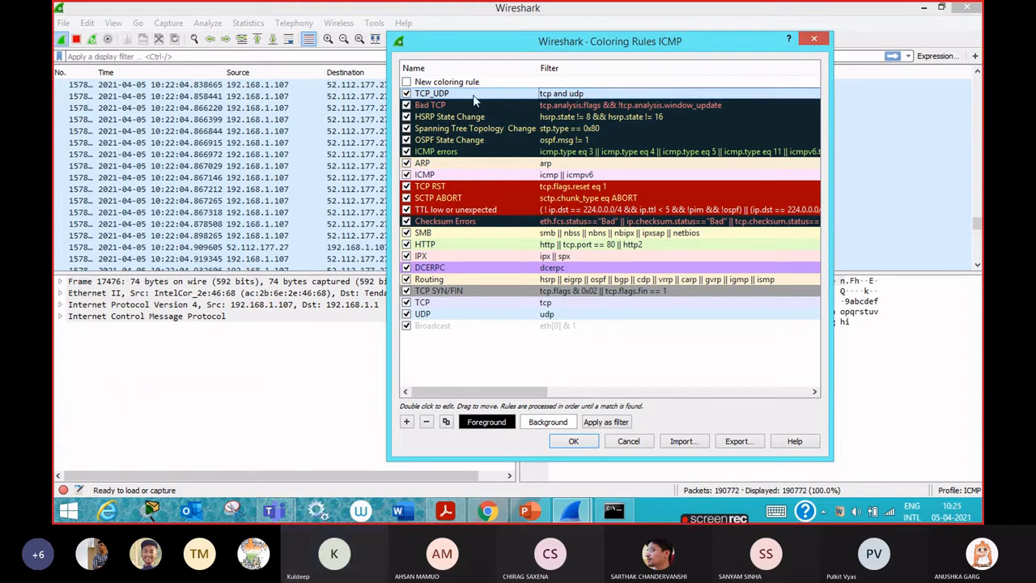
left_click(574, 443)
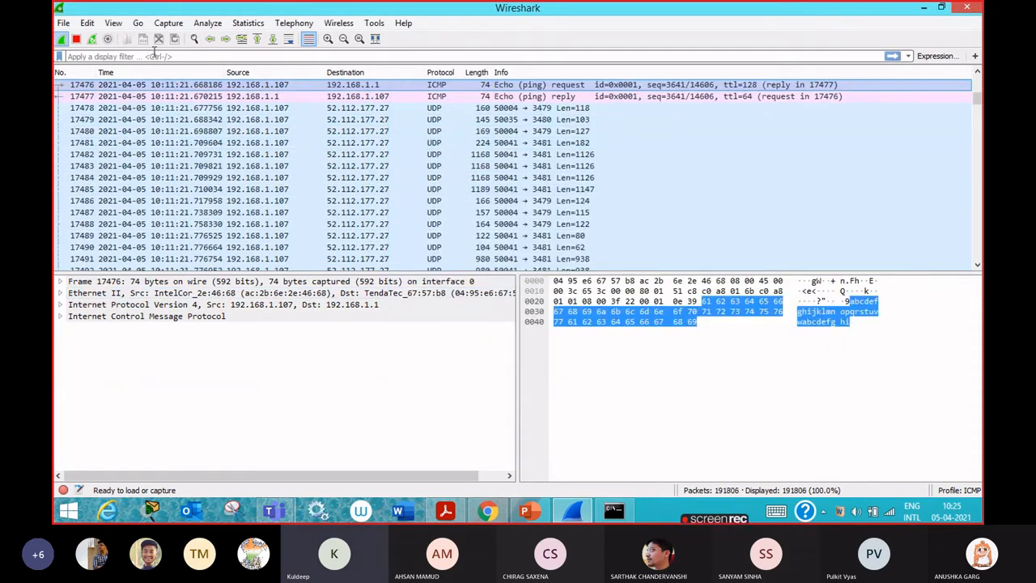
Reopen the coloring rules, set the TCP_UDP rule's background color to blue #0000ff and apply the change
left_click(117, 25)
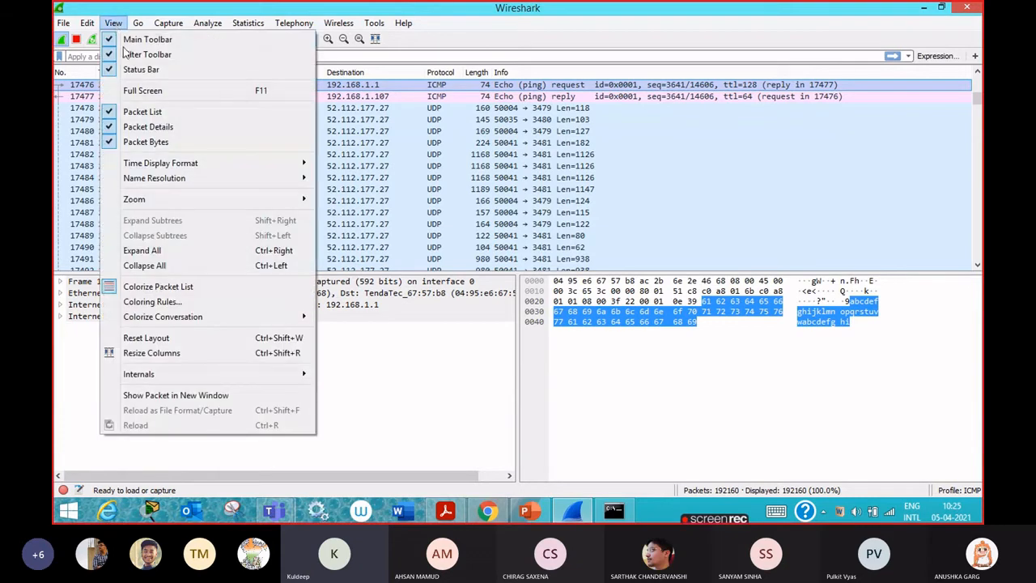
left_click(153, 302)
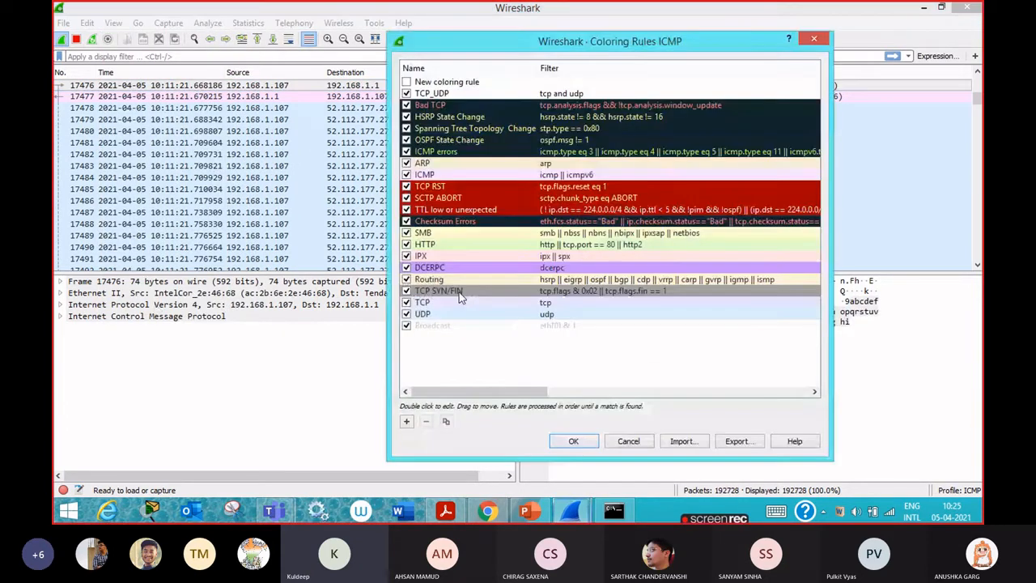
double_click(550, 94)
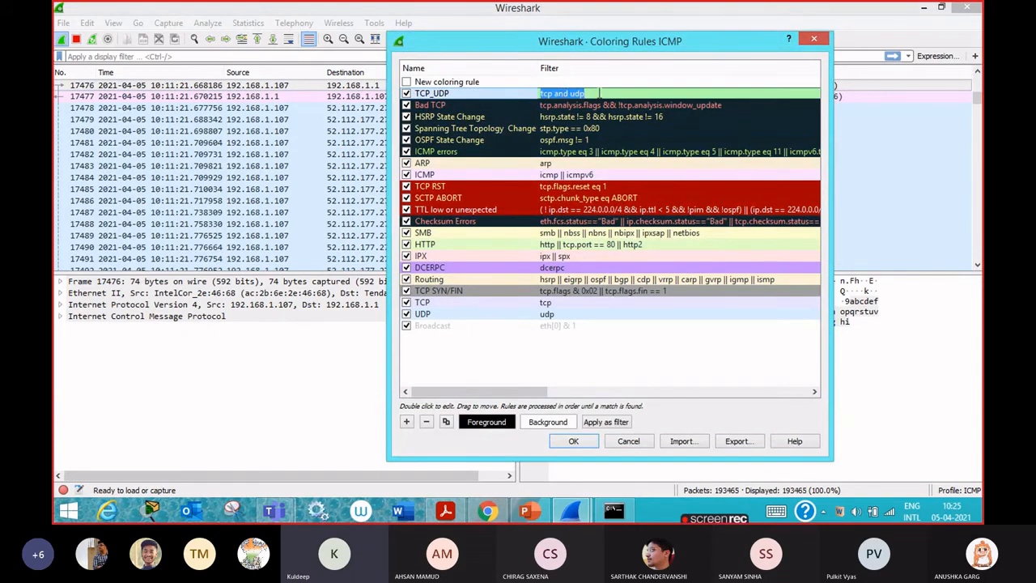
left_click(492, 98)
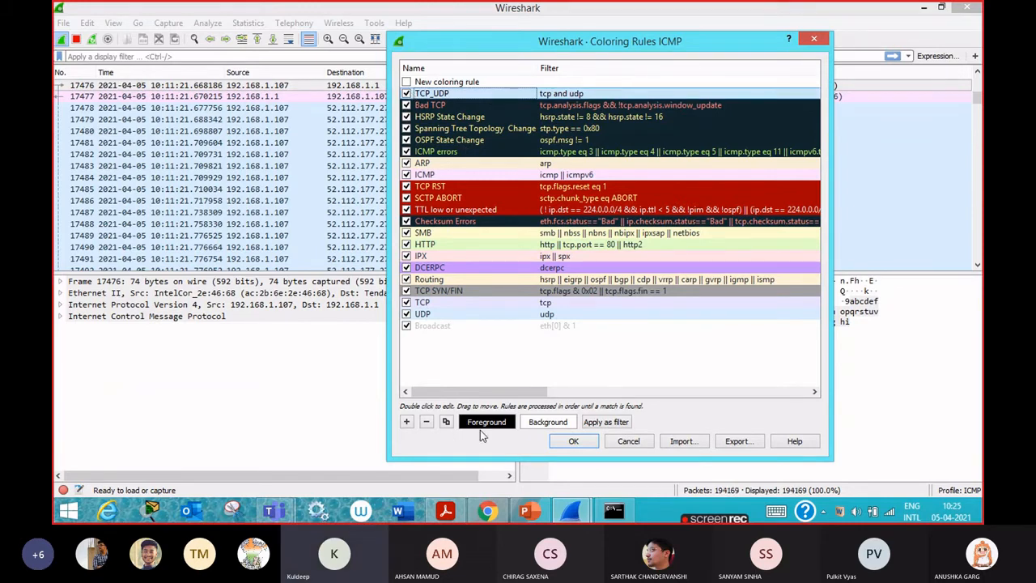
left_click(553, 426)
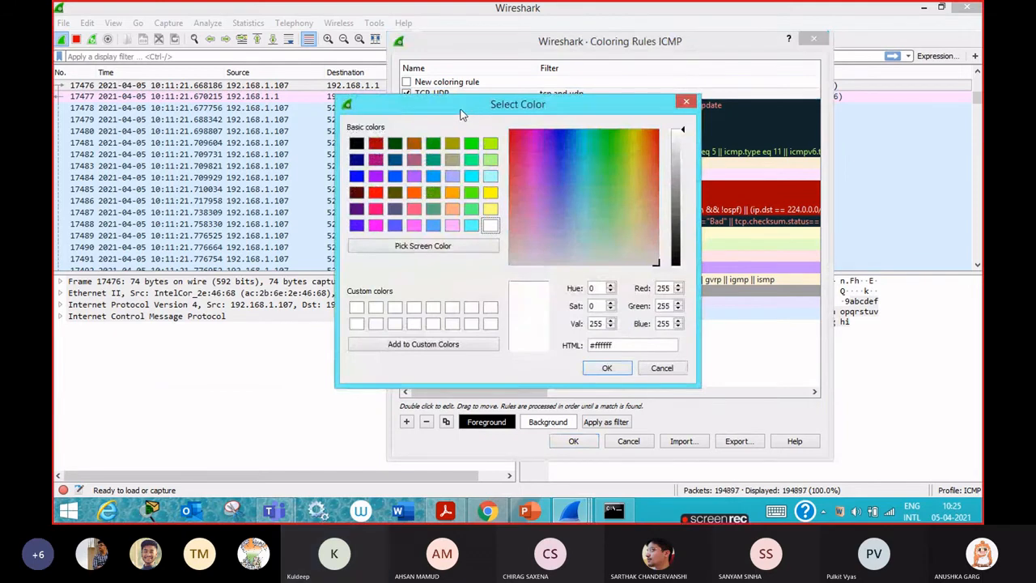
left_click_drag(462, 115, 643, 78)
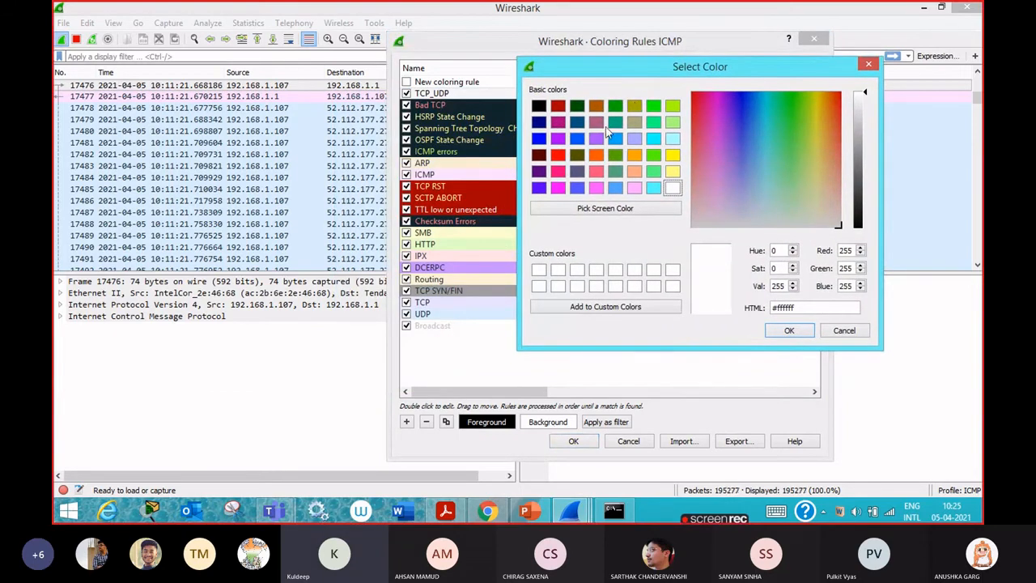
left_click(539, 139)
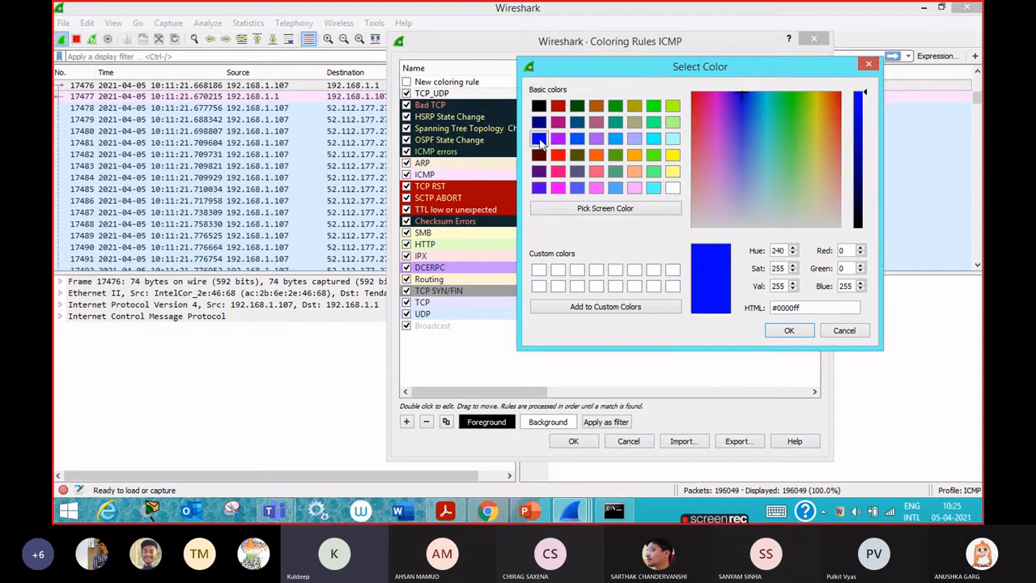
left_click(779, 331)
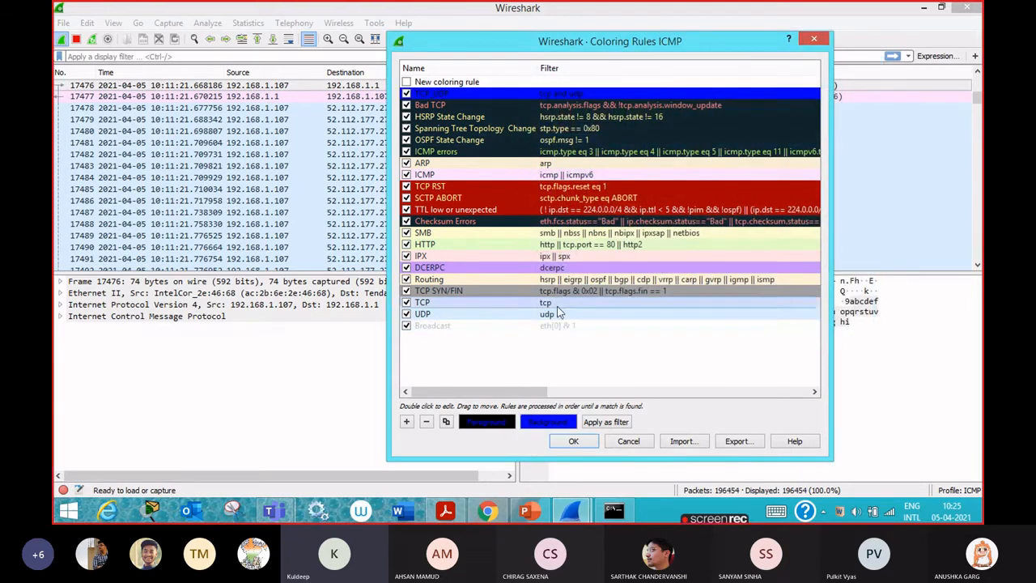
left_click(573, 442)
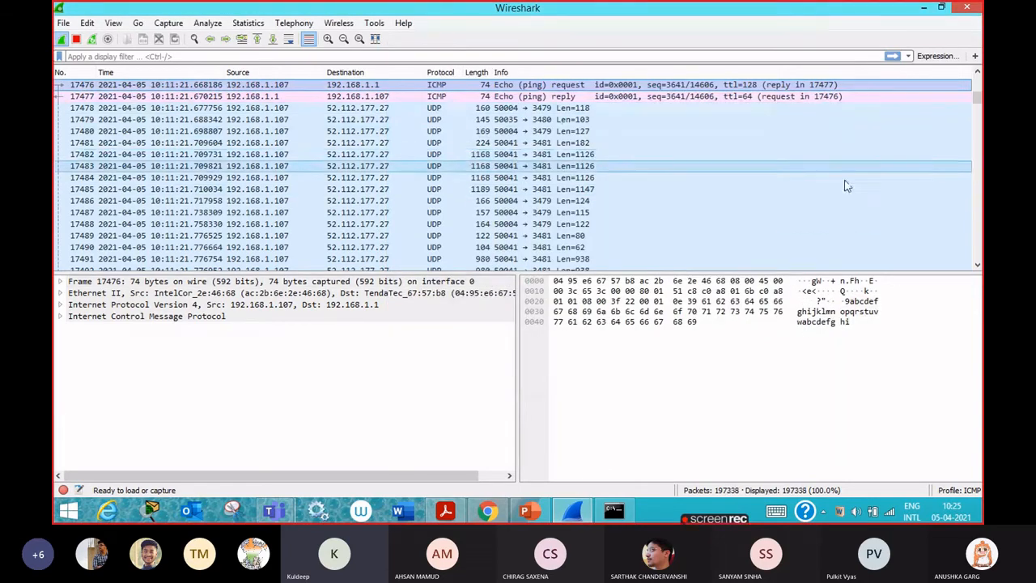
Look through the packets after the ping reply to check how the new coloring rule affects the packet list
mouse_move(978, 101)
left_mouse_down()
mouse_move(980, 82)
mouse_move(980, 109)
left_mouse_up()
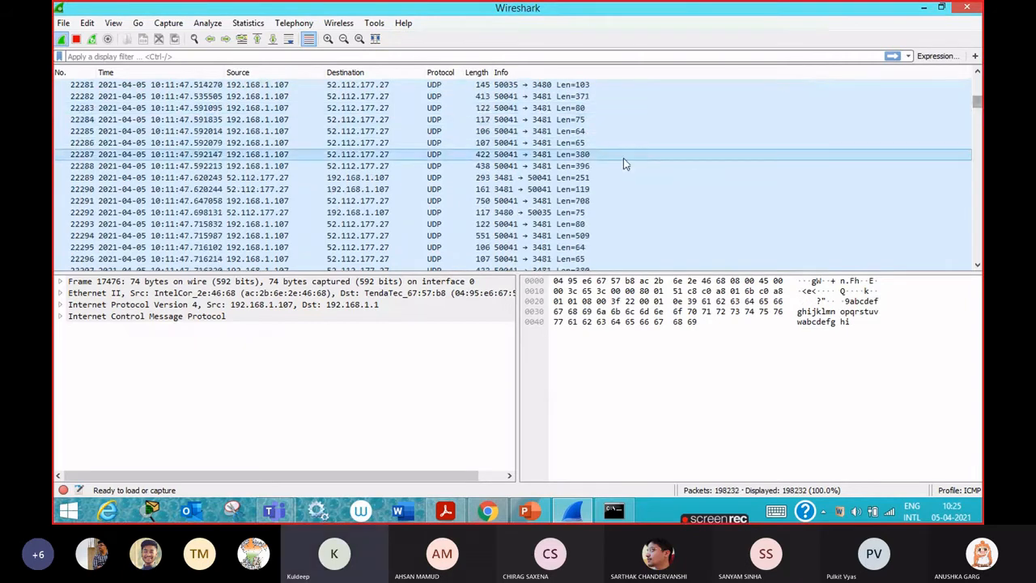
scroll(625, 160, "down", 3)
scroll(625, 164, "down", 20)
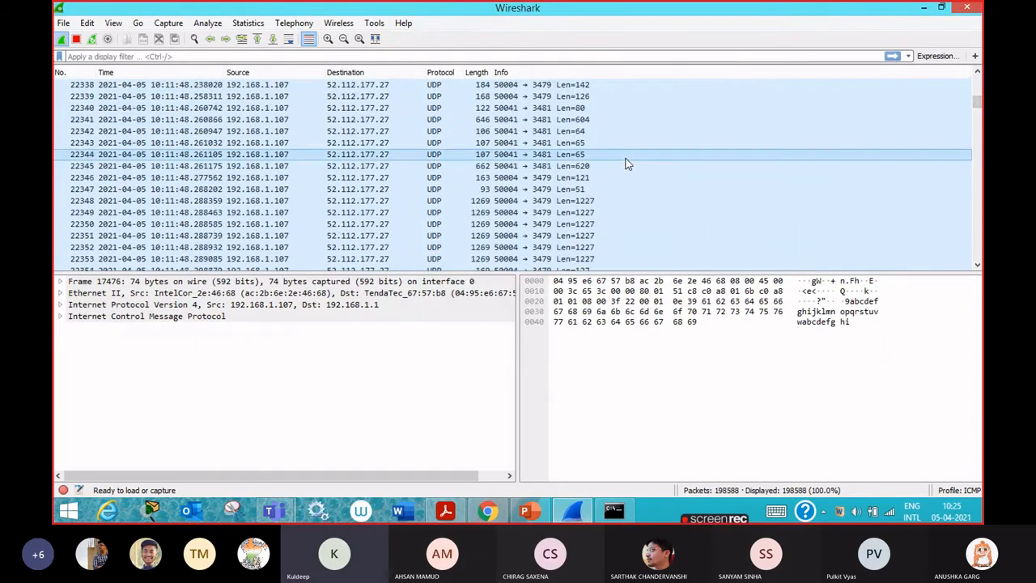
scroll(625, 164, "down", 20)
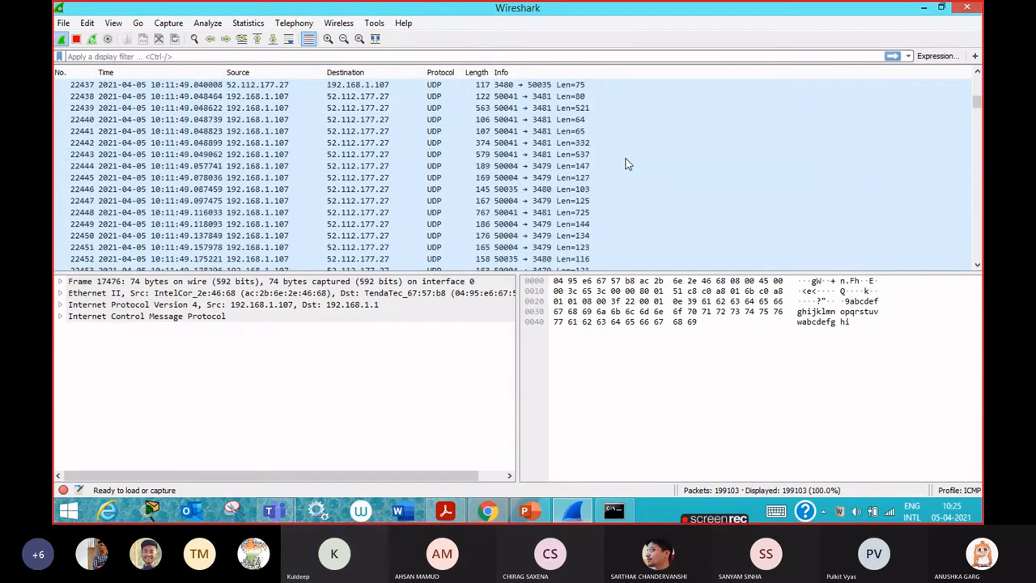
scroll(625, 164, "down", 8)
scroll(625, 163, "up", 17)
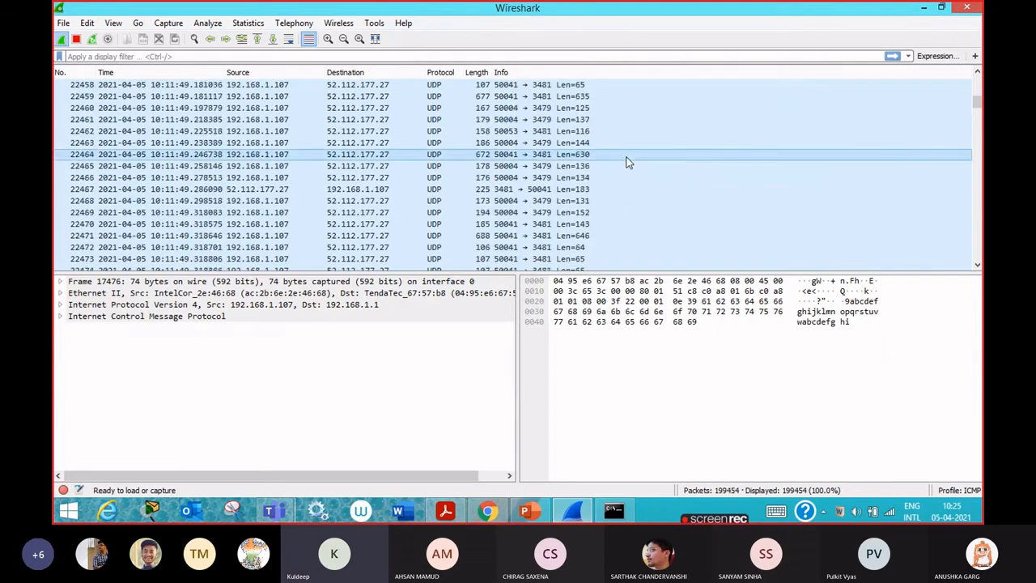
scroll(628, 162, "down", 9)
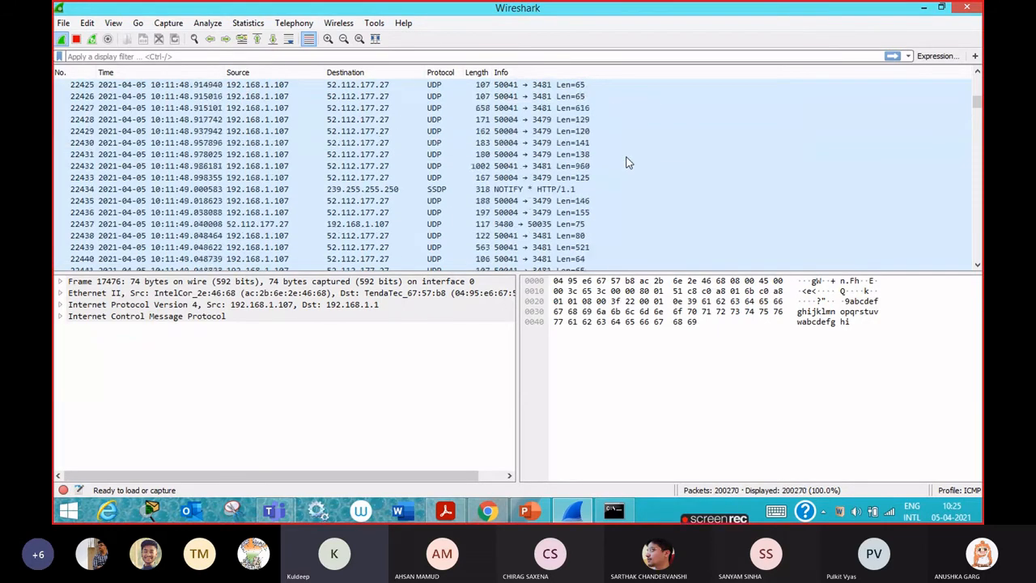
scroll(628, 162, "down", 20)
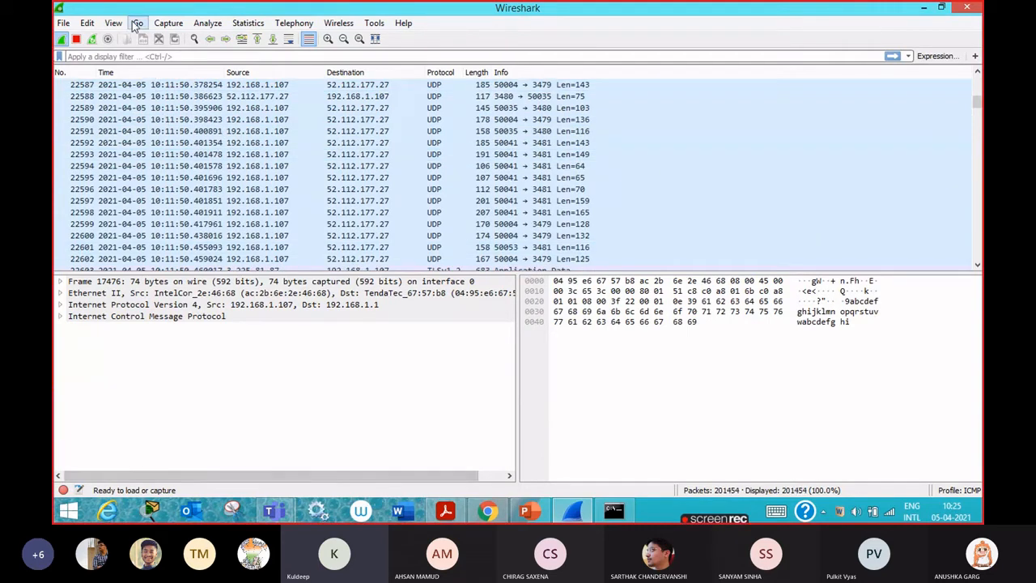
Reopen the coloring rules, change the TCP_UDP rule's display filter to "tcp or udp" and apply the rules
left_click(87, 23)
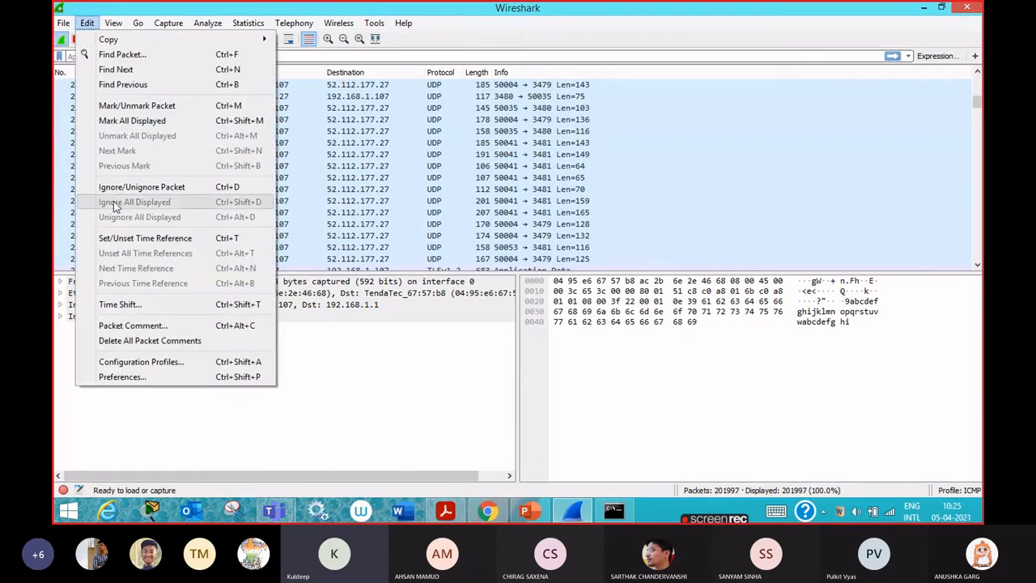
mouse_move(113, 22)
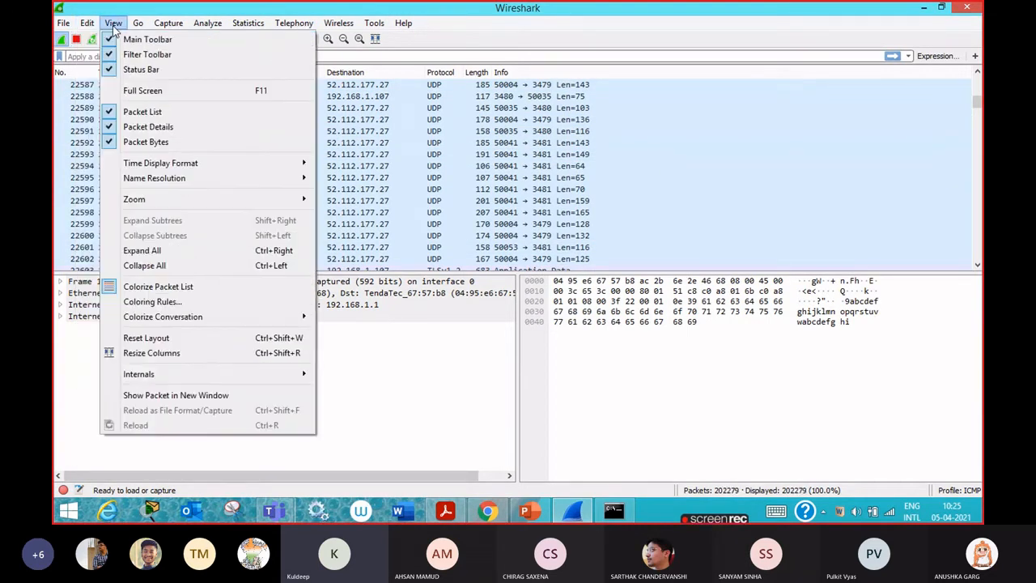
left_click(147, 302)
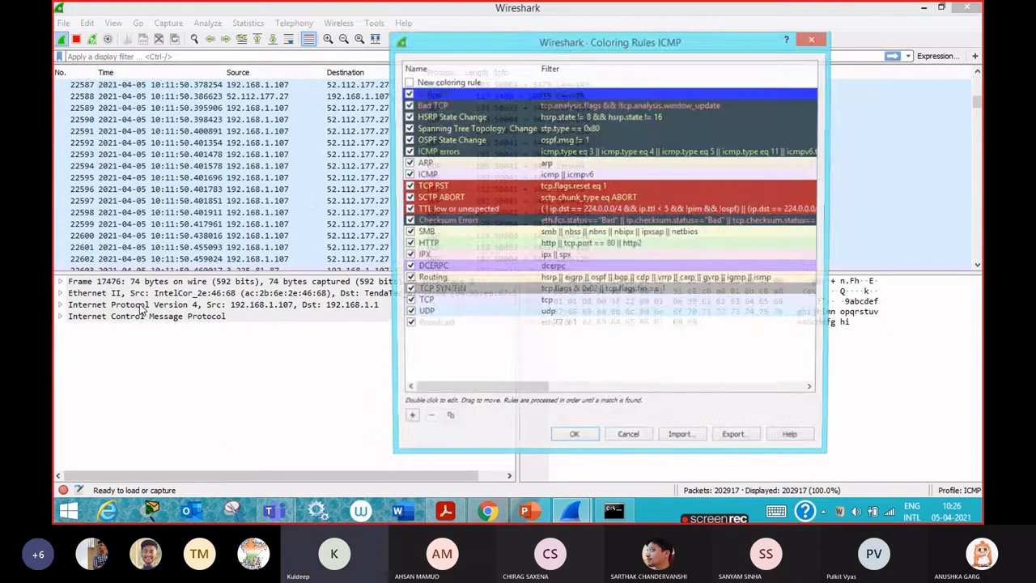
double_click(570, 93)
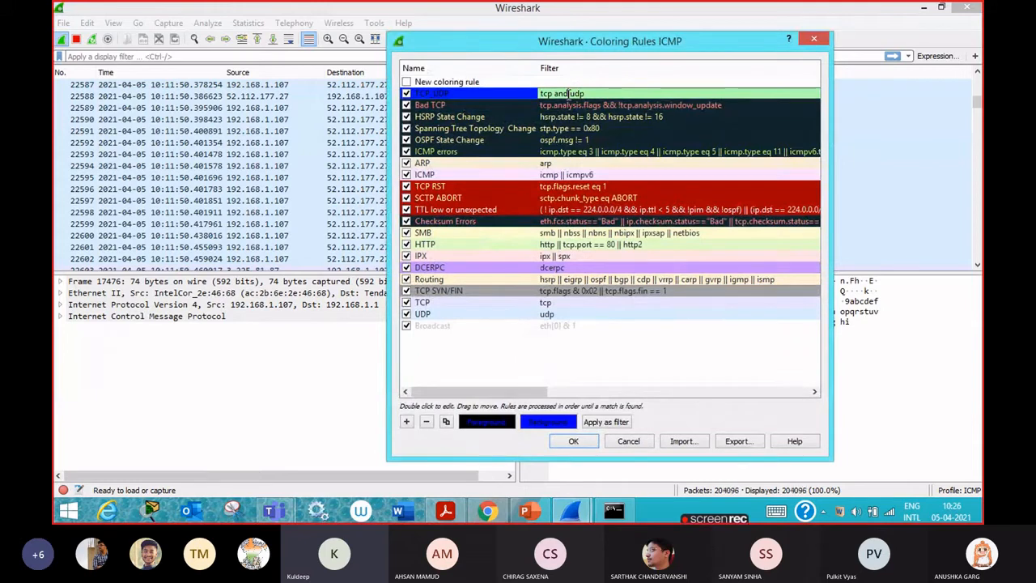
key("BackSpace")
key("BackSpace")
key("BackSpace")
type("o")
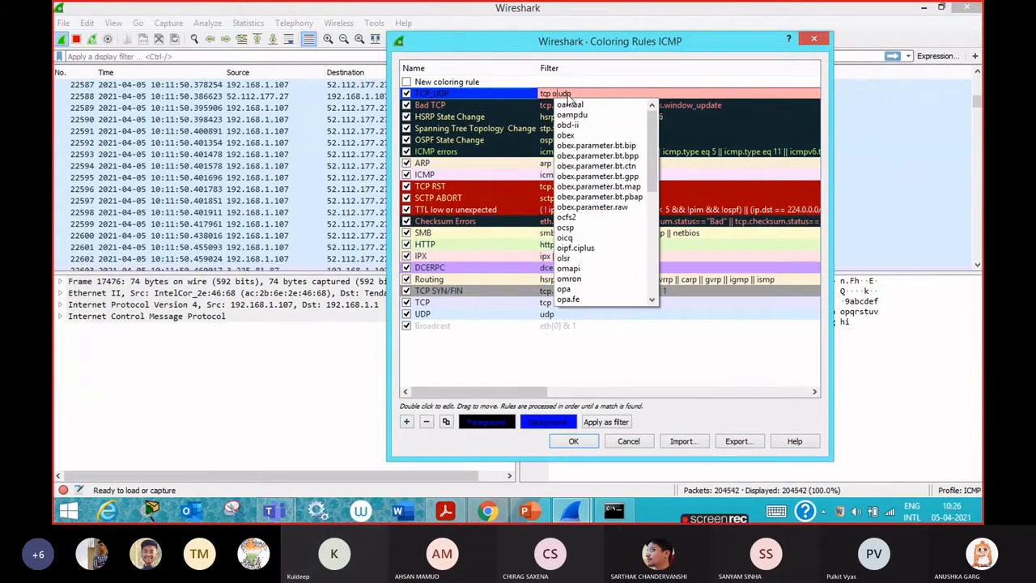
type("r")
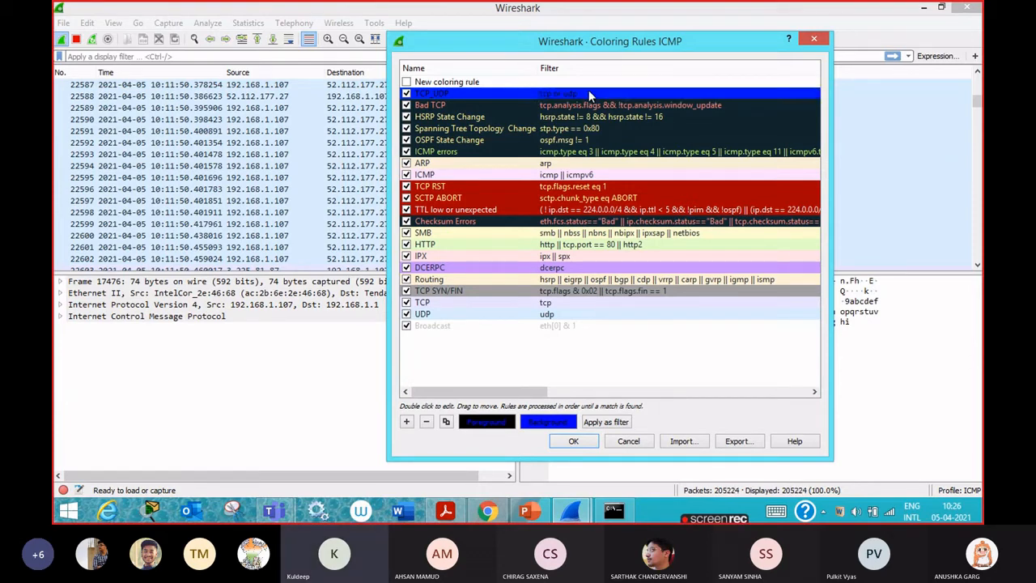
key("Return")
left_click(576, 444)
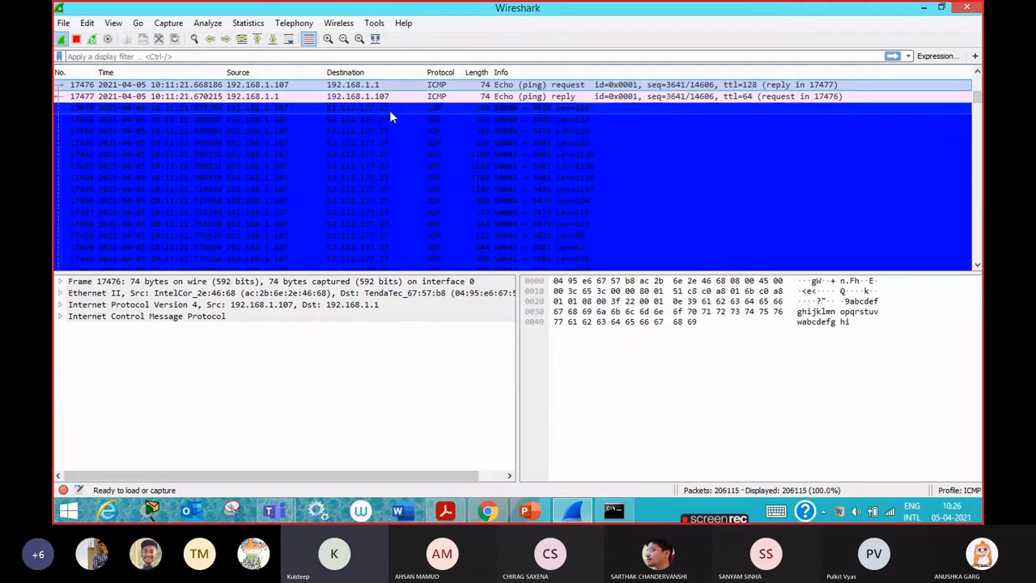
Look through the packets around the ping exchange and from the start of the capture to check the TCP_UDP coloring
scroll(465, 223, "down", 5)
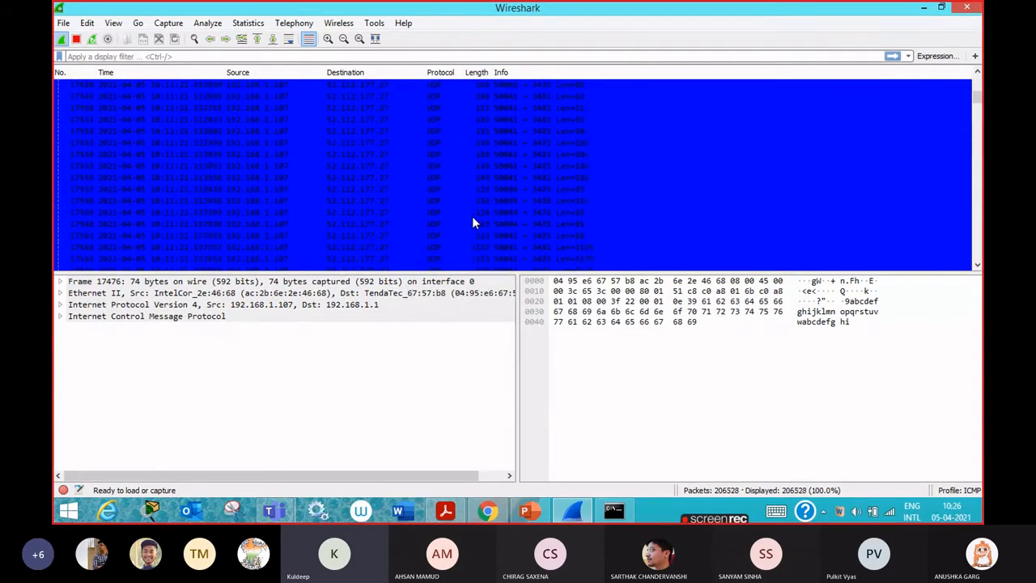
scroll(472, 216, "down", 5)
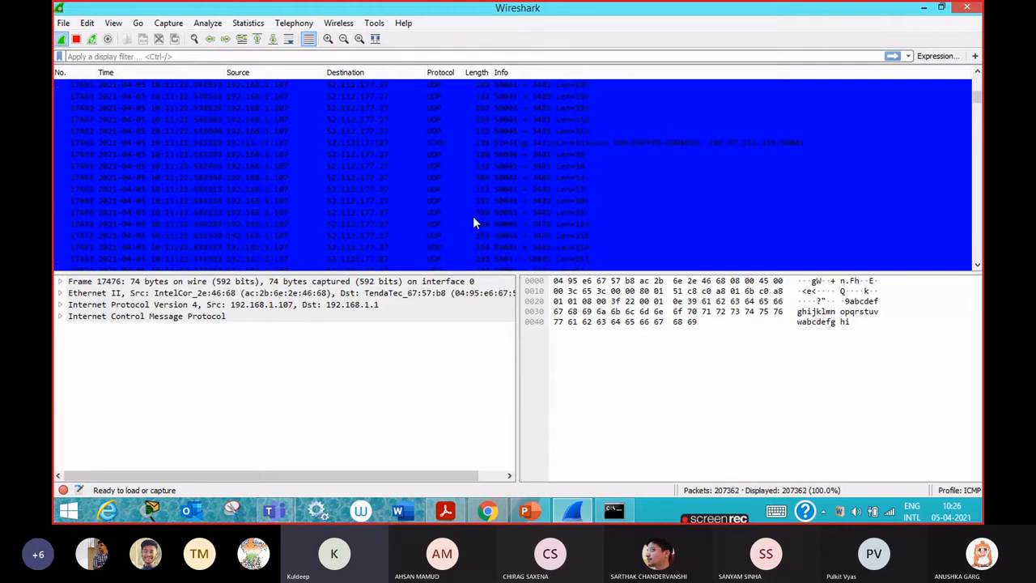
scroll(473, 216, "up", 5)
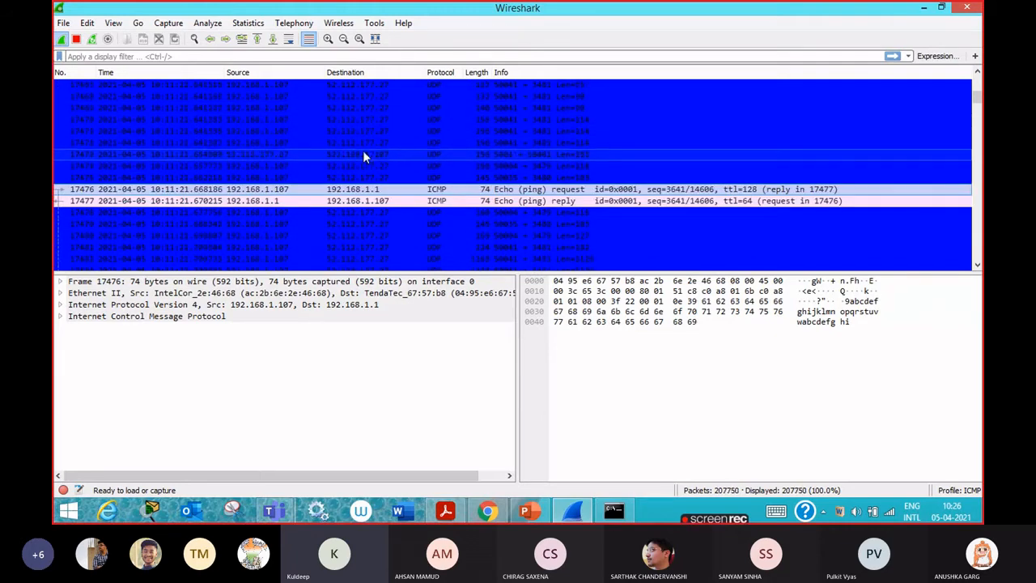
scroll(426, 163, "down", 4)
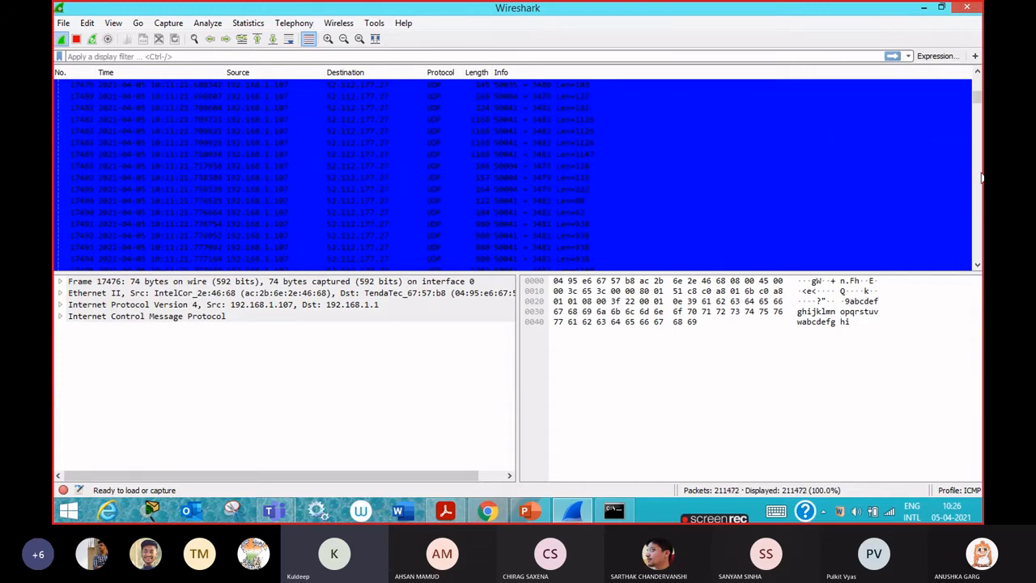
left_click_drag(978, 97, 979, 76)
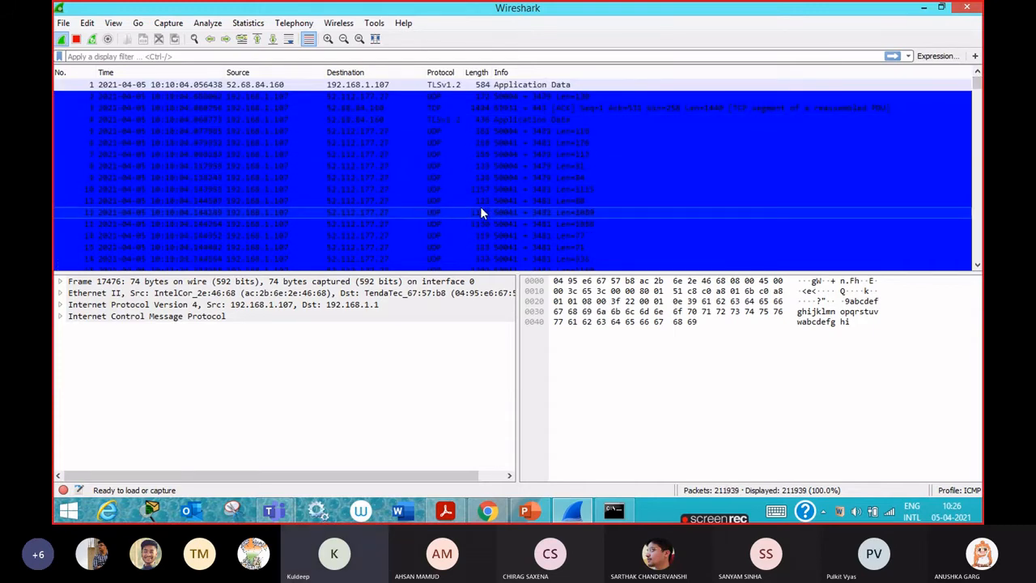
scroll(480, 207, "down", 10)
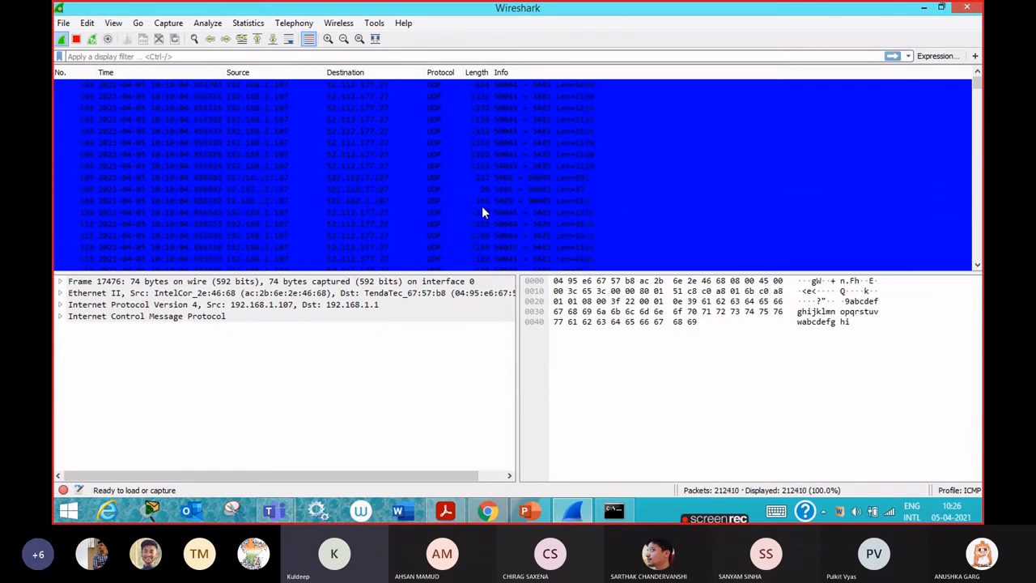
Switch to Acrobat to review task 1 of LAB Assignment-11.pdf on local ICMP data, and view the Wireshark download page in Chrome
left_click(448, 511)
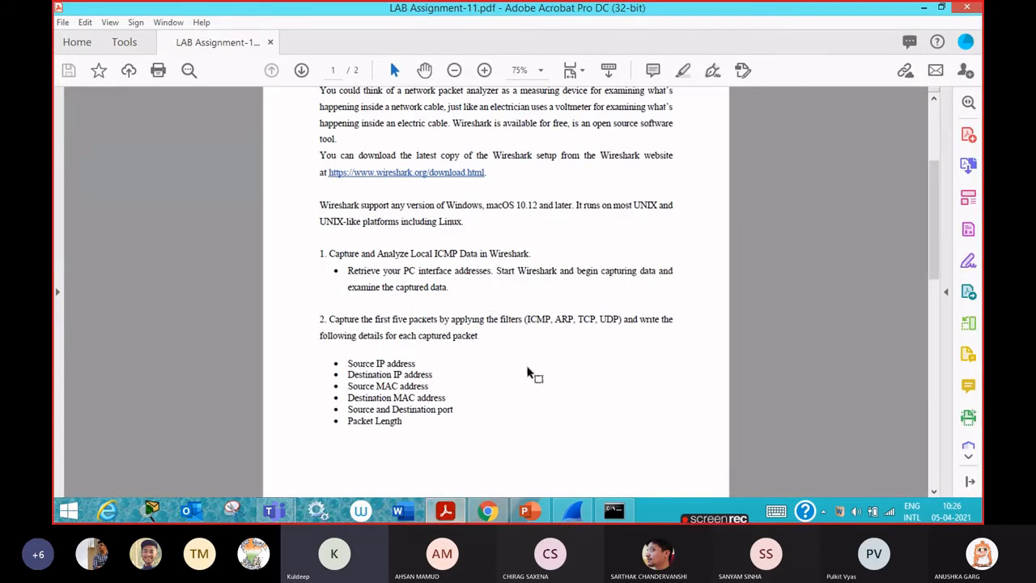
left_click_drag(329, 253, 449, 289)
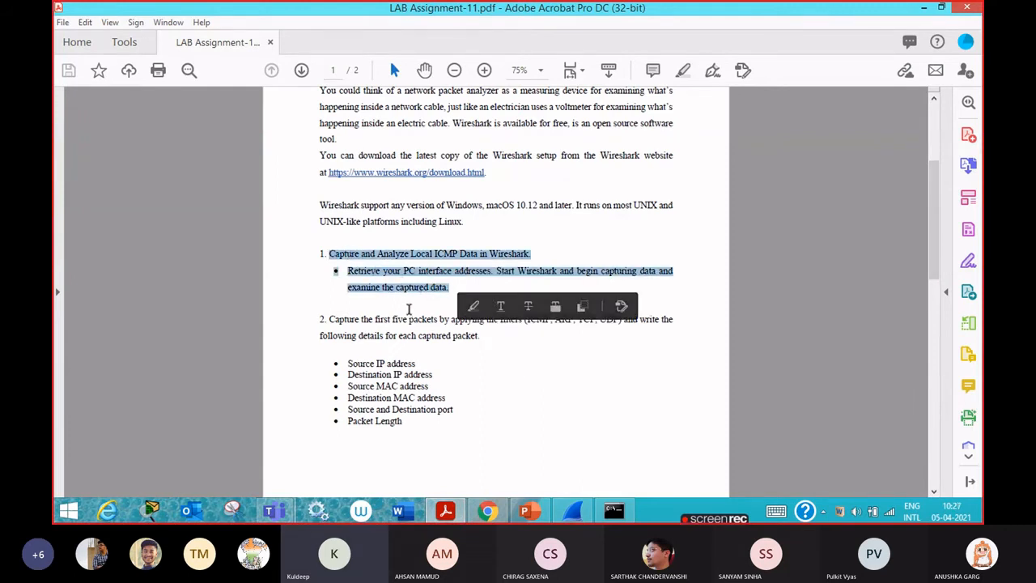
left_click(371, 274)
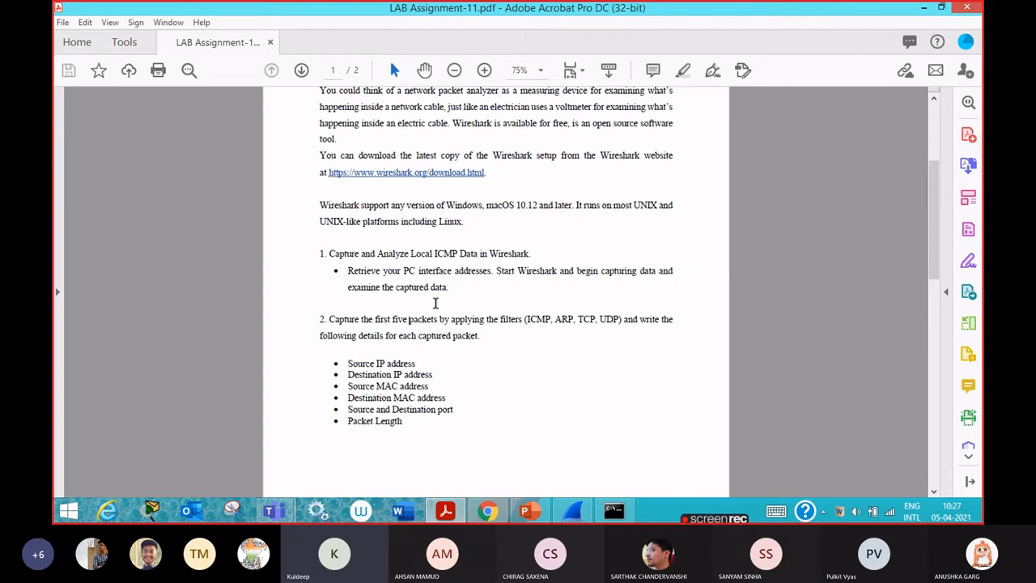
left_click(488, 512)
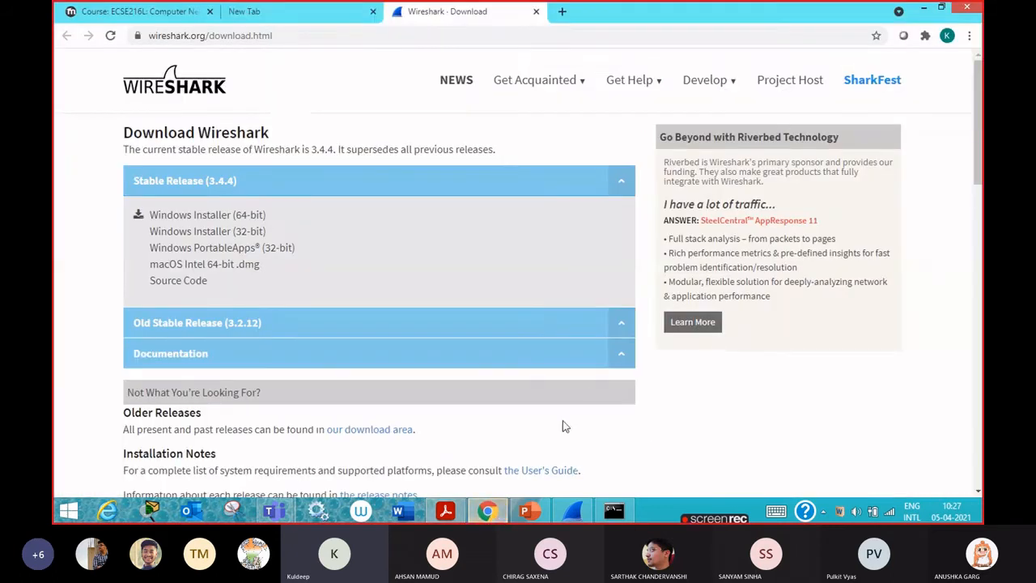
Switch to Wireshark, select packet 1 at the start of the capture and look through the packets following it
left_click(571, 510)
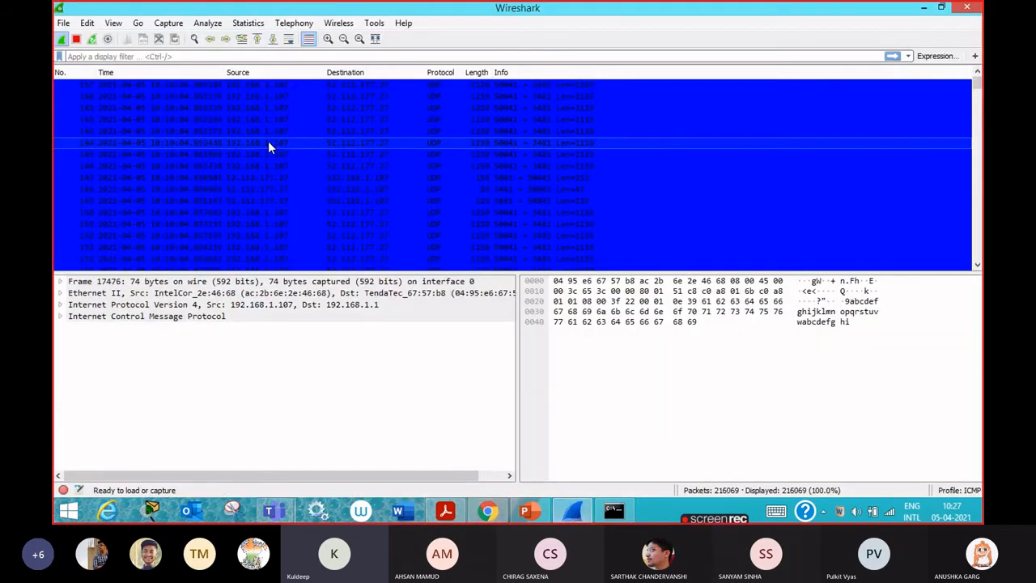
scroll(268, 144, "up", 10)
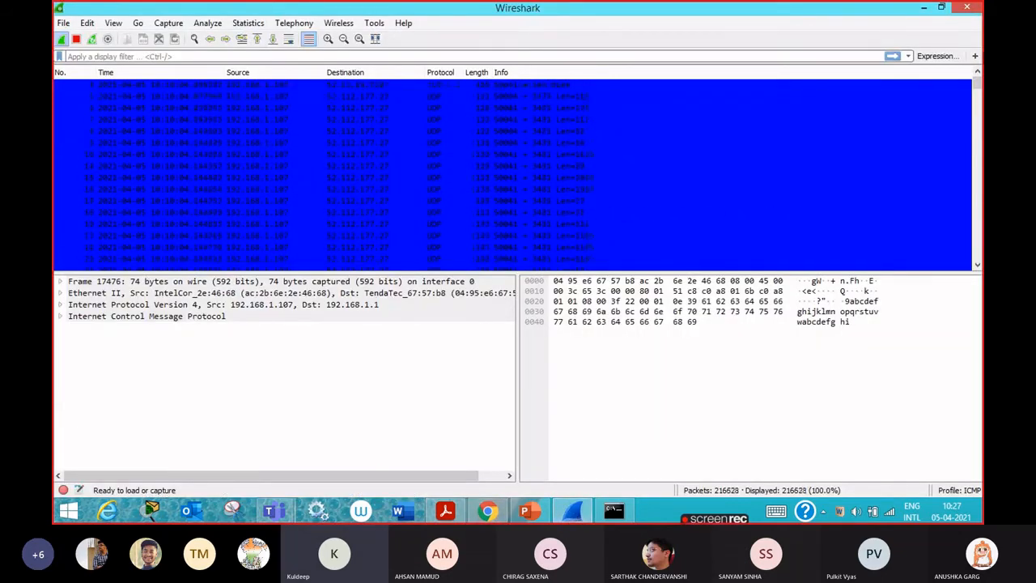
left_click(978, 73)
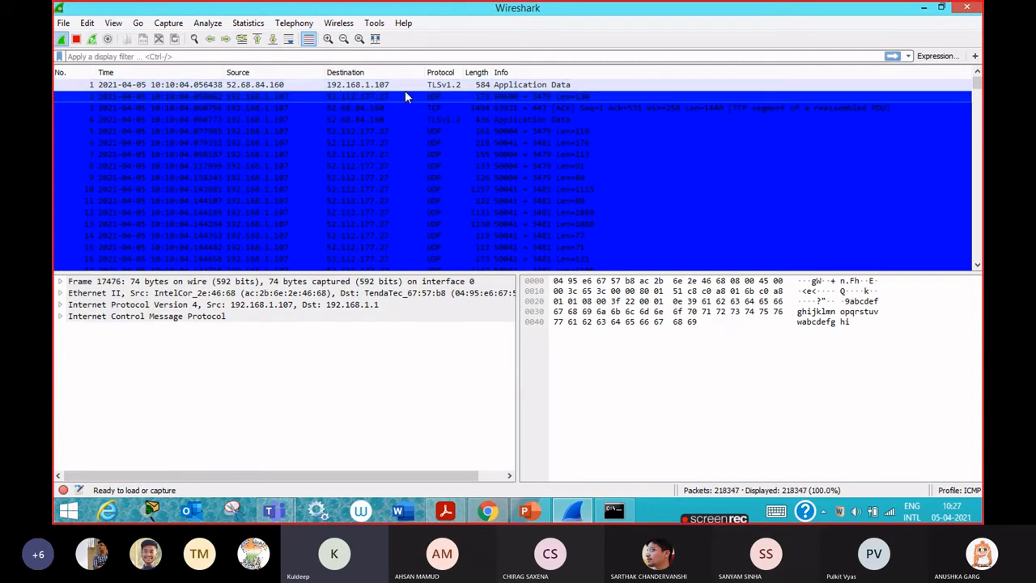
left_click(120, 86)
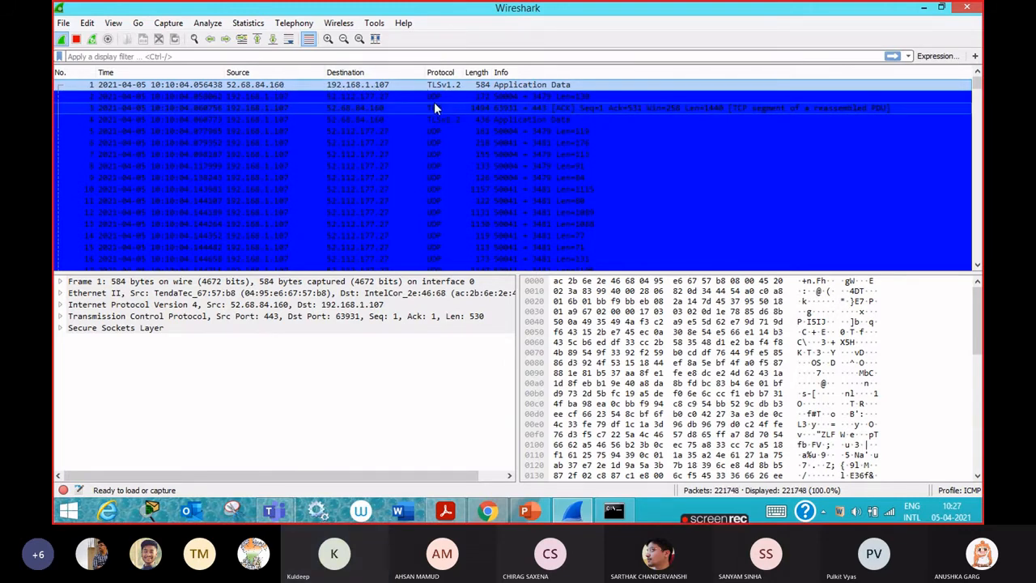
scroll(447, 182, "down", 17)
scroll(446, 180, "up", 17)
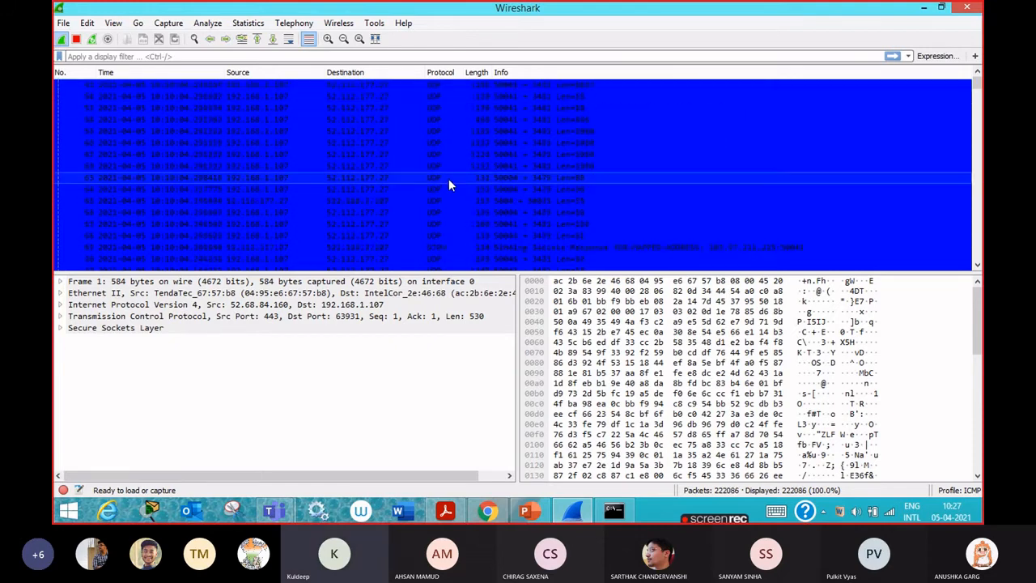
scroll(450, 183, "up", 1)
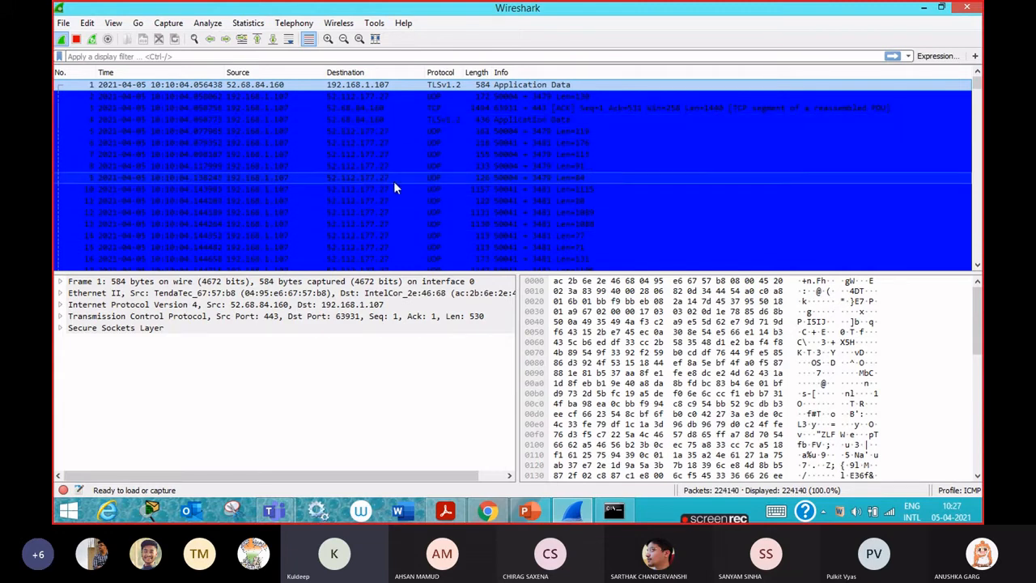
Switch to Acrobat and review task 2 of LAB Assignment-11.pdf on filtering the first five packets and recording their details
left_click(487, 512)
left_click(487, 518)
left_click(445, 512)
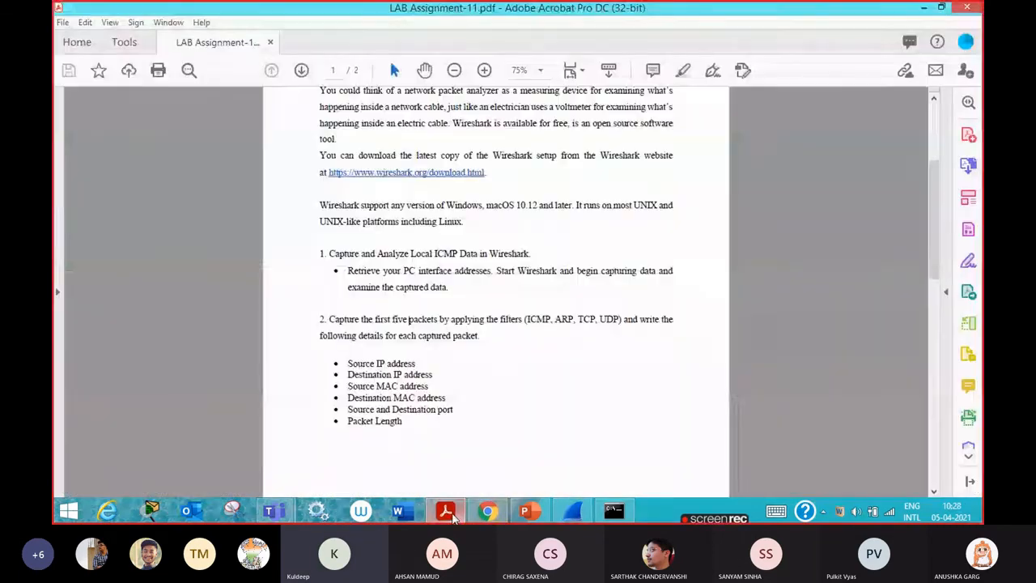
scroll(486, 308, "down", 2)
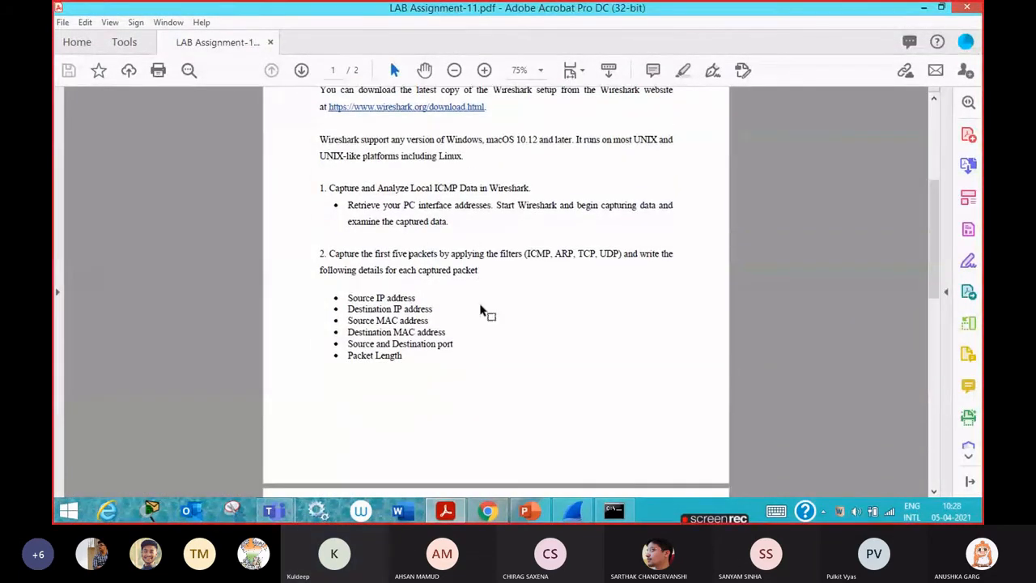
scroll(454, 307, "up", 2)
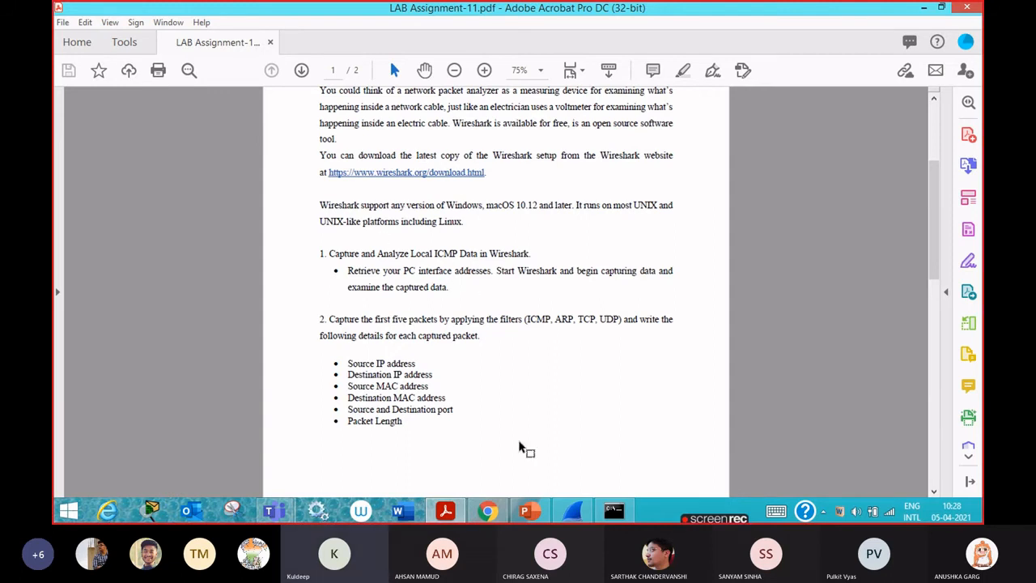
Switch to Wireshark, expand the Frame section of packet 1 and examine its details
left_click(572, 518)
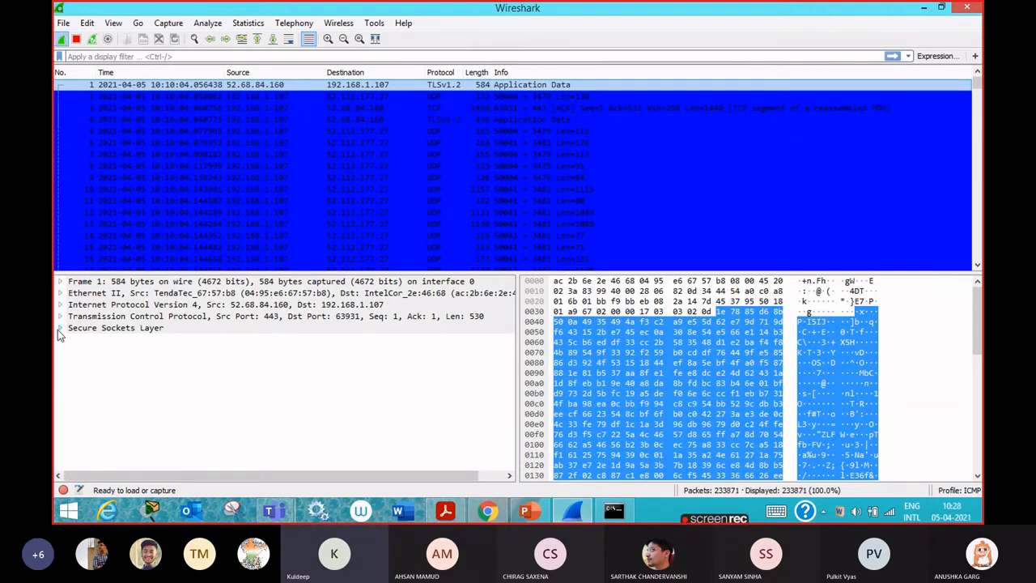
left_click(60, 282)
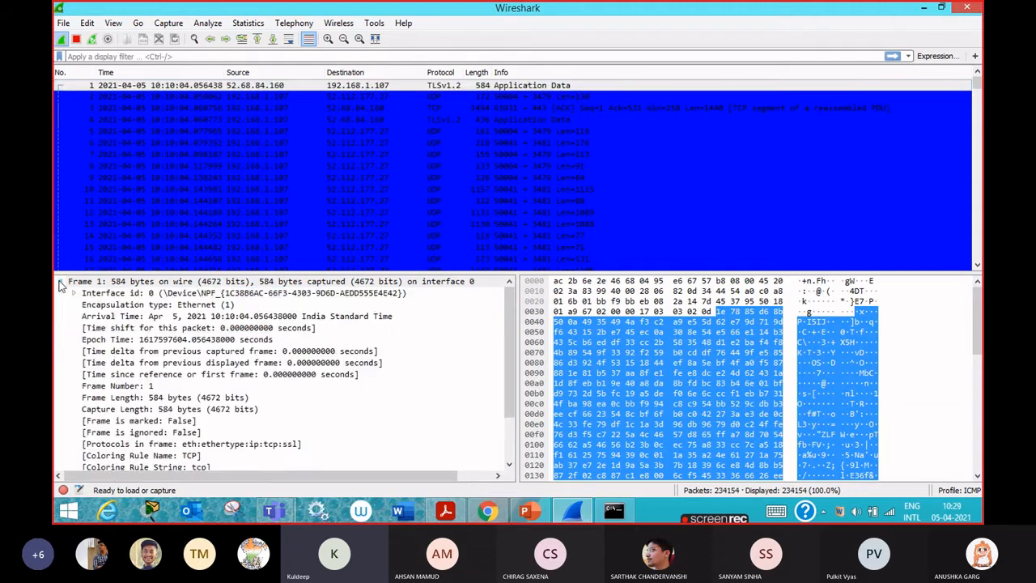
scroll(162, 360, "down", 2)
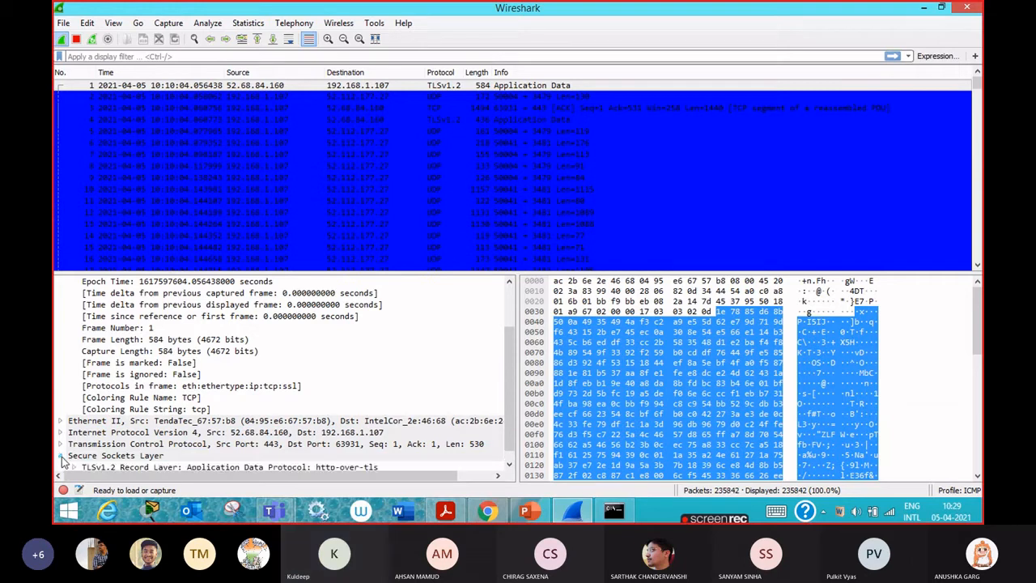
Expand packet 1's Transmission Control Protocol section and examine its ports, sequence numbers, flags, window size and checksum
left_click(60, 455)
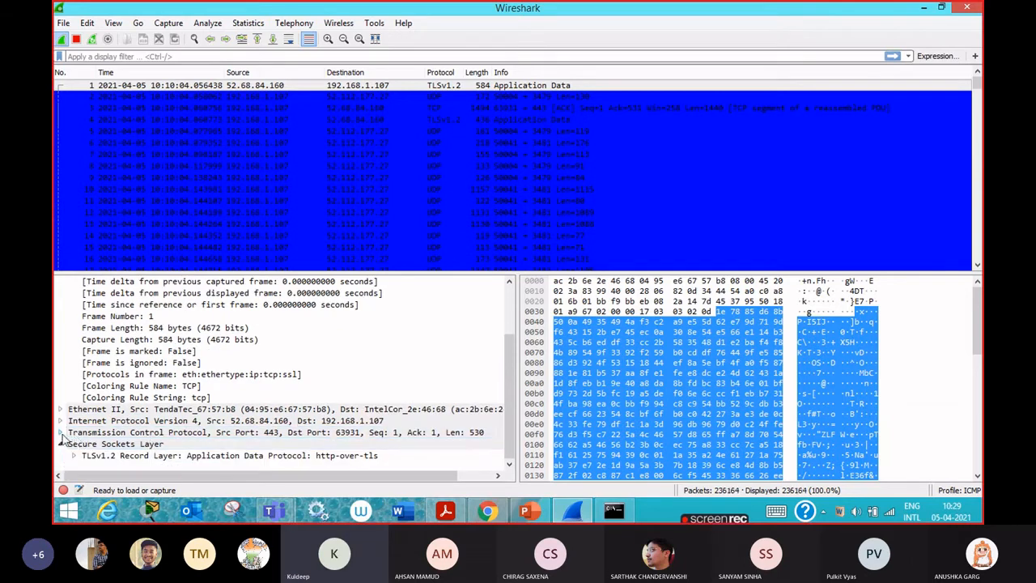
left_click(61, 432)
scroll(150, 443, "down", 2)
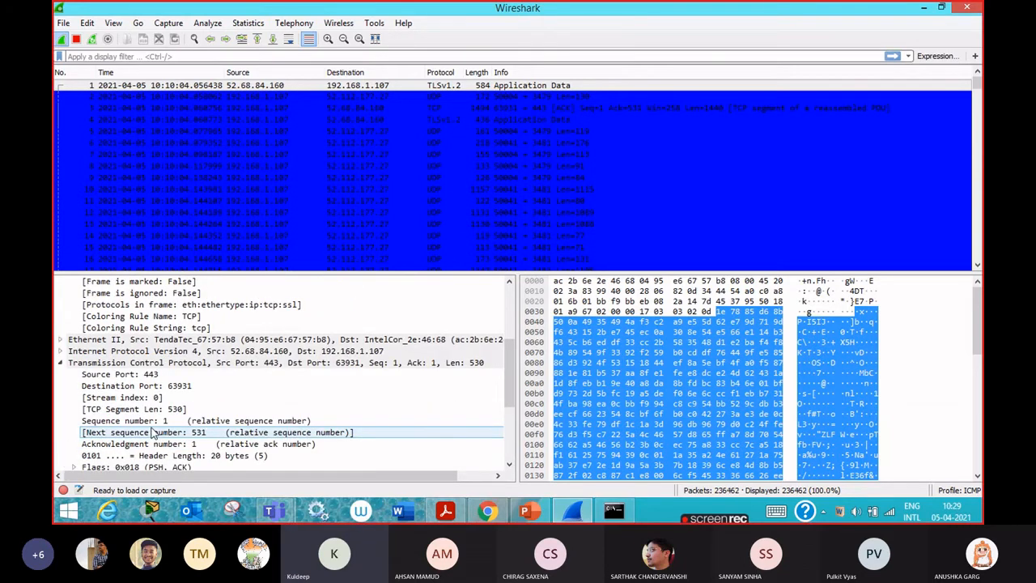
scroll(150, 443, "down", 2)
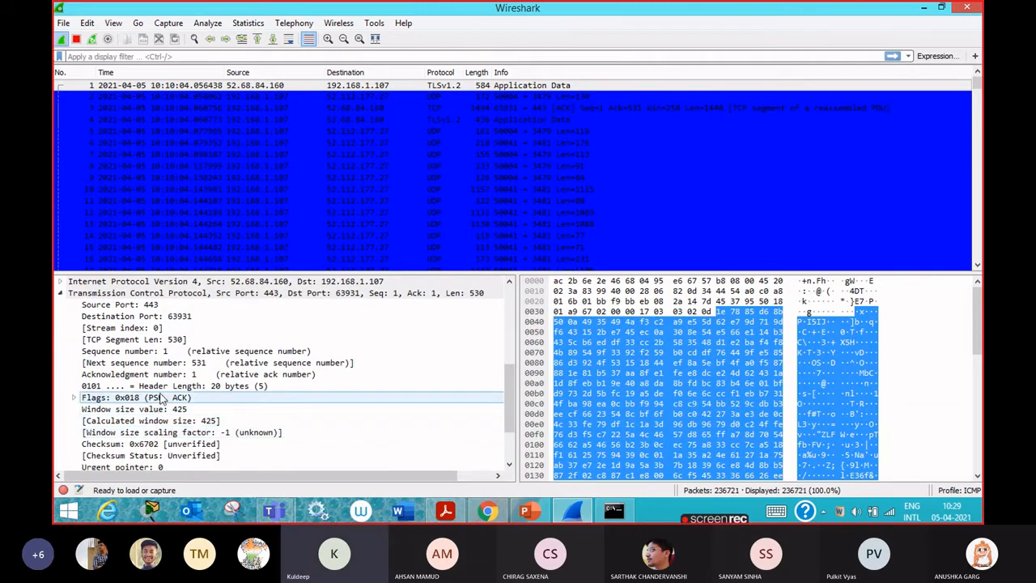
scroll(161, 414, "down", 1)
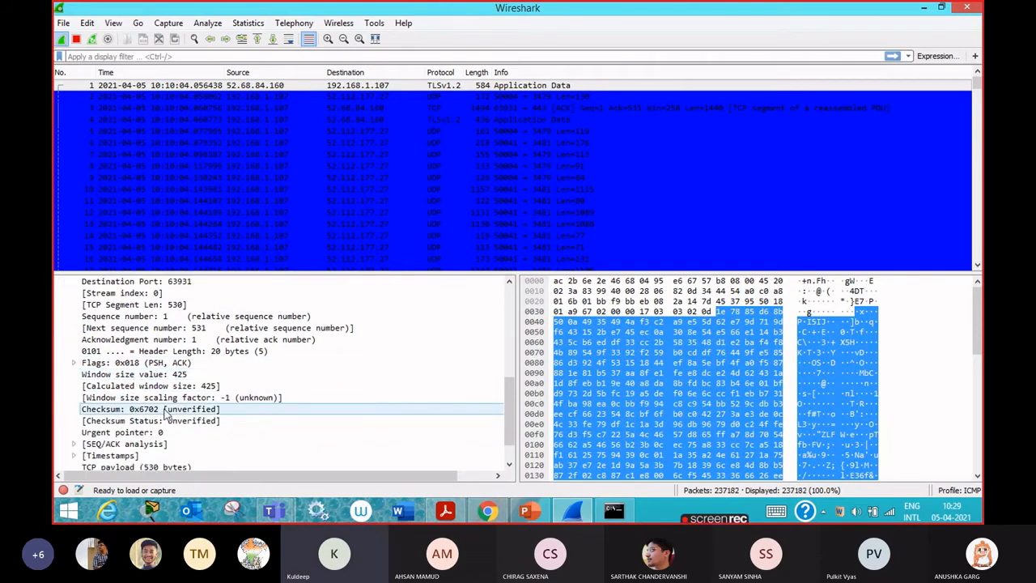
scroll(154, 384, "down", 1)
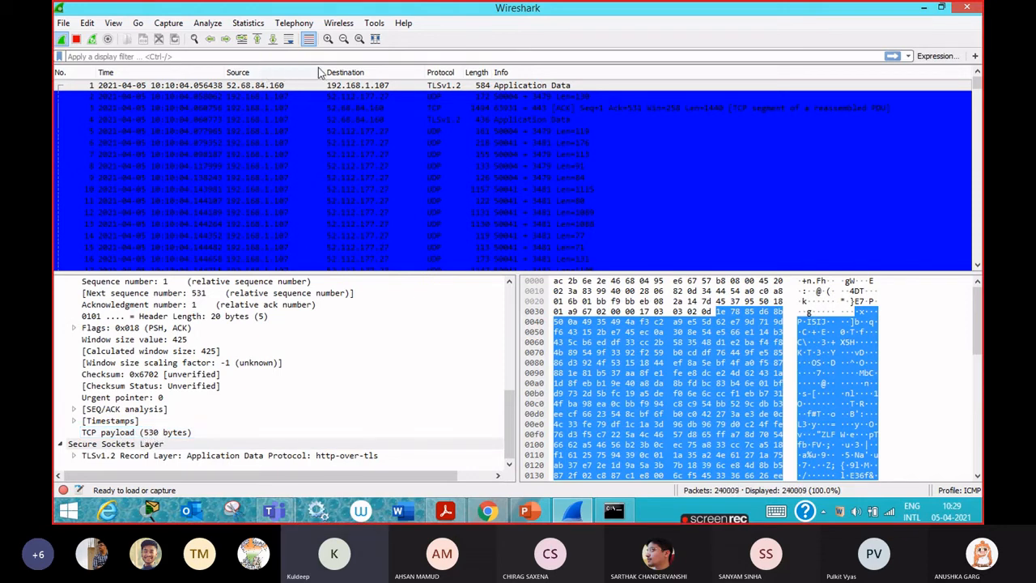
Add packet 1's TCP payload field as a column in the packet list
right_click(148, 437)
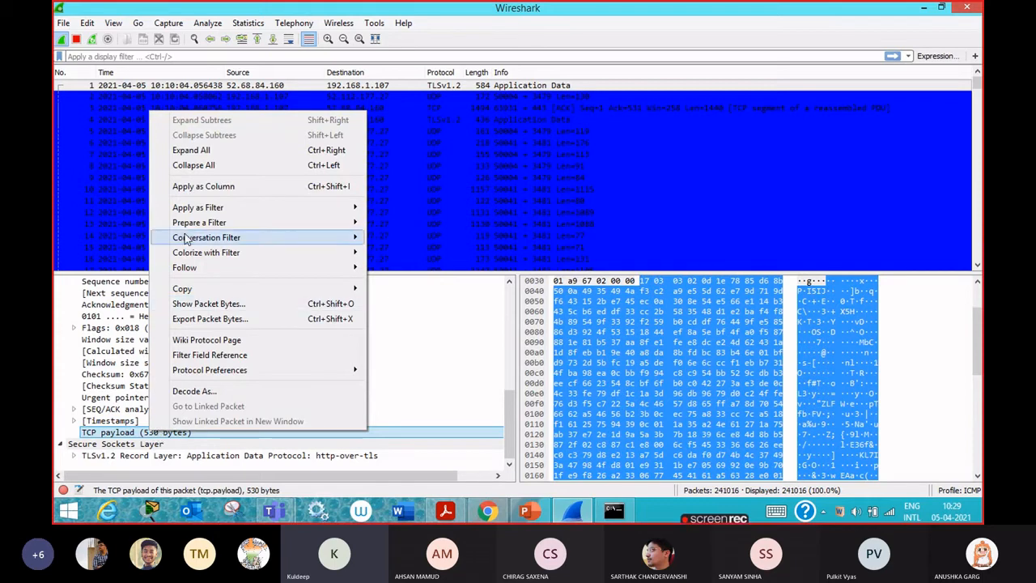
mouse_move(186, 238)
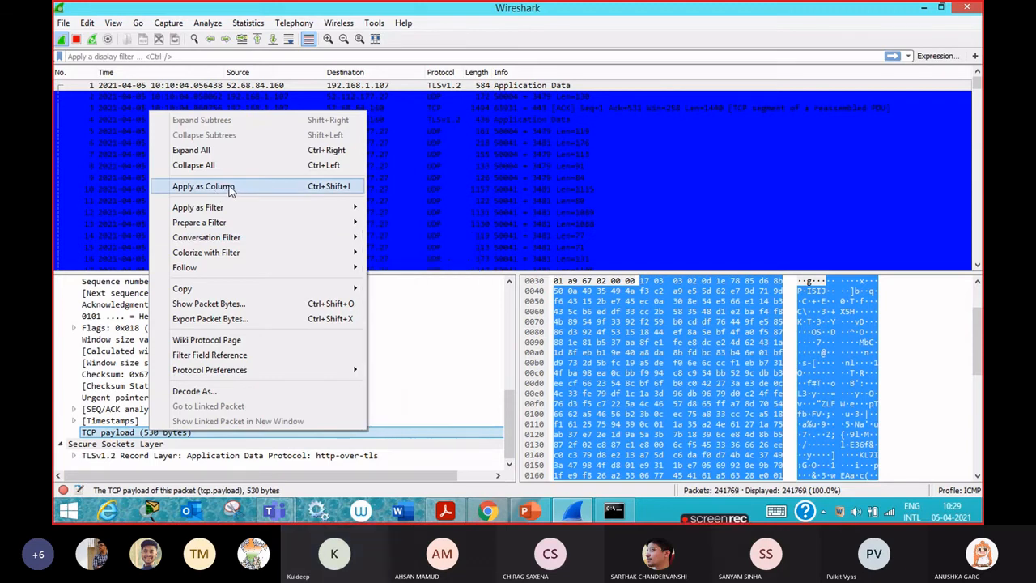
left_click(228, 187)
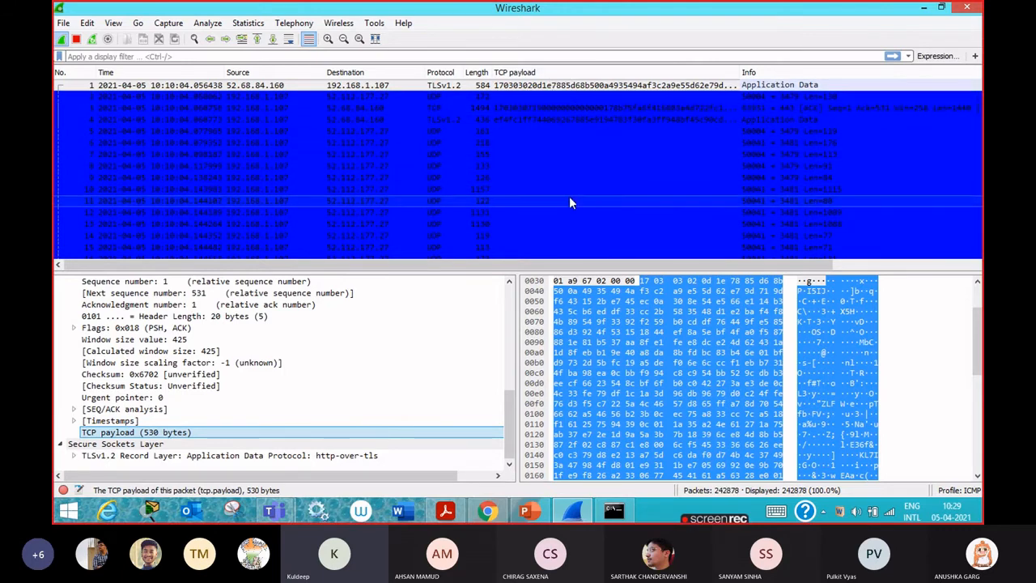
scroll(569, 199, "down", 3)
scroll(569, 198, "up", 3)
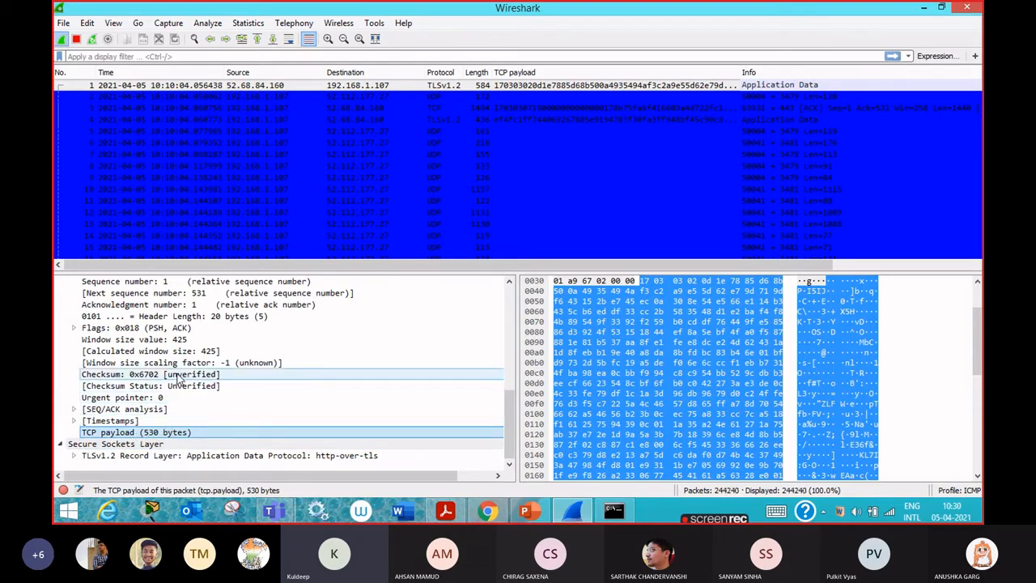
Look back over packet 1's Transmission Control Protocol and Frame details, checking the Teams meeting before returning to Wireshark
scroll(178, 379, "up", 3)
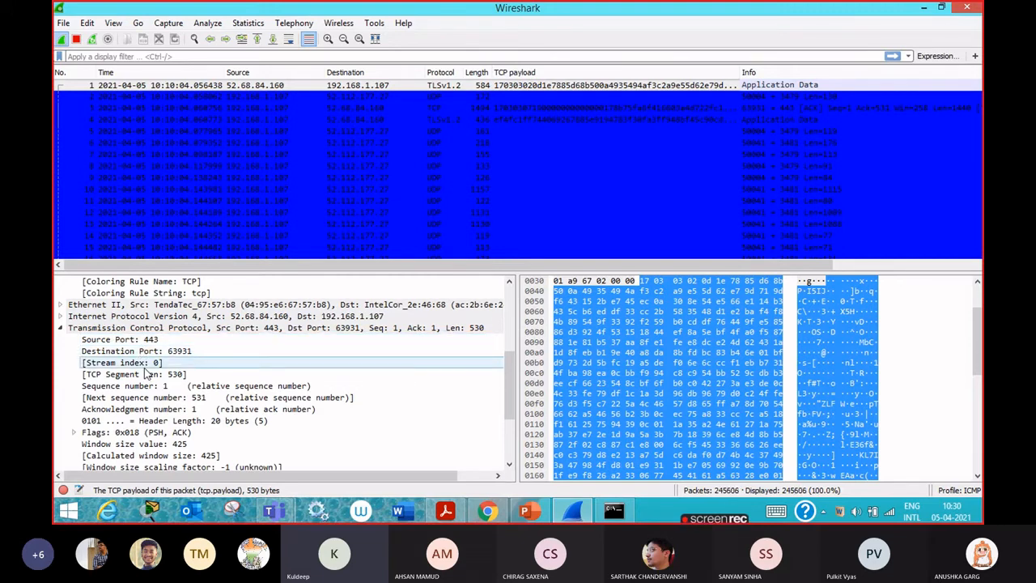
scroll(146, 372, "up", 4)
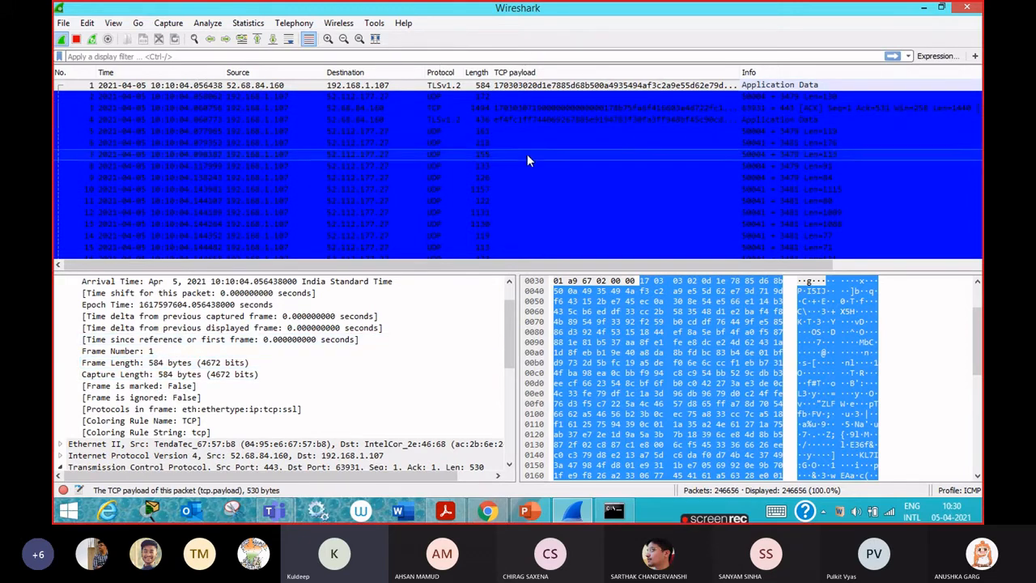
scroll(258, 358, "up", 1)
left_click(275, 510)
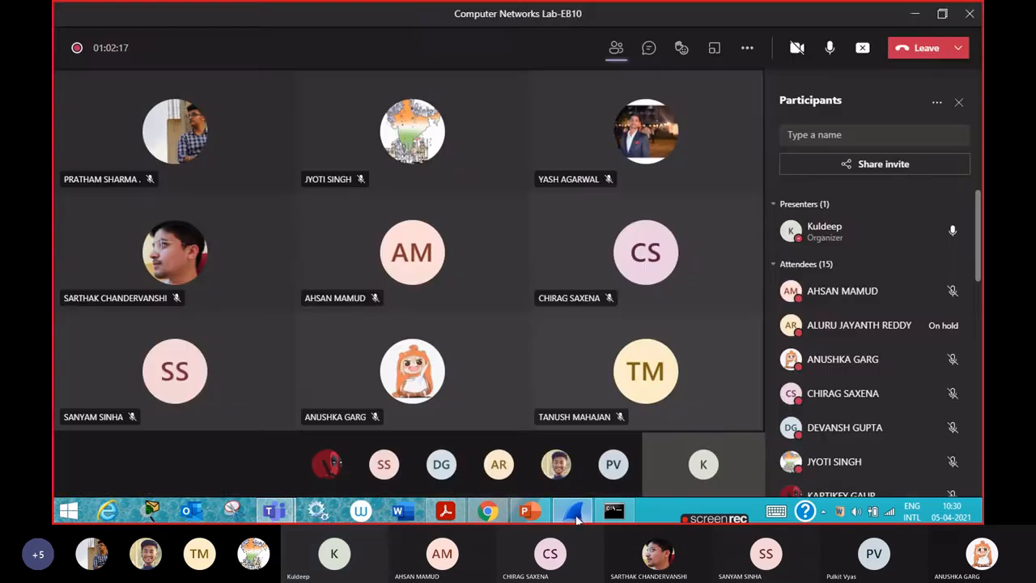
left_click(573, 511)
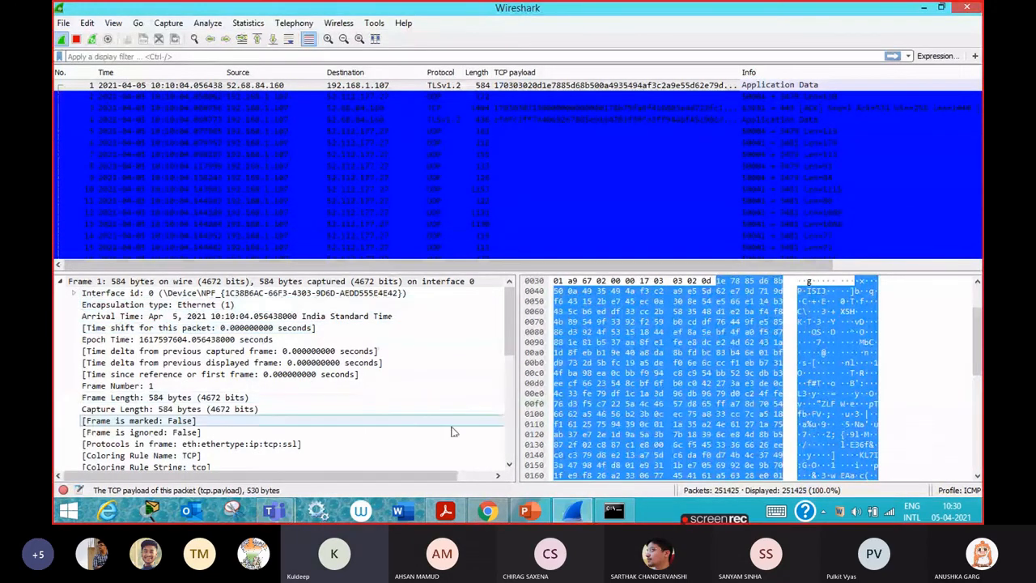
Switch to Acrobat and review the ICMP, ARP, TCP and UDP filters named in task 2 of LAB Assignment-11.pdf
left_click(444, 511)
scroll(447, 336, "down", 1)
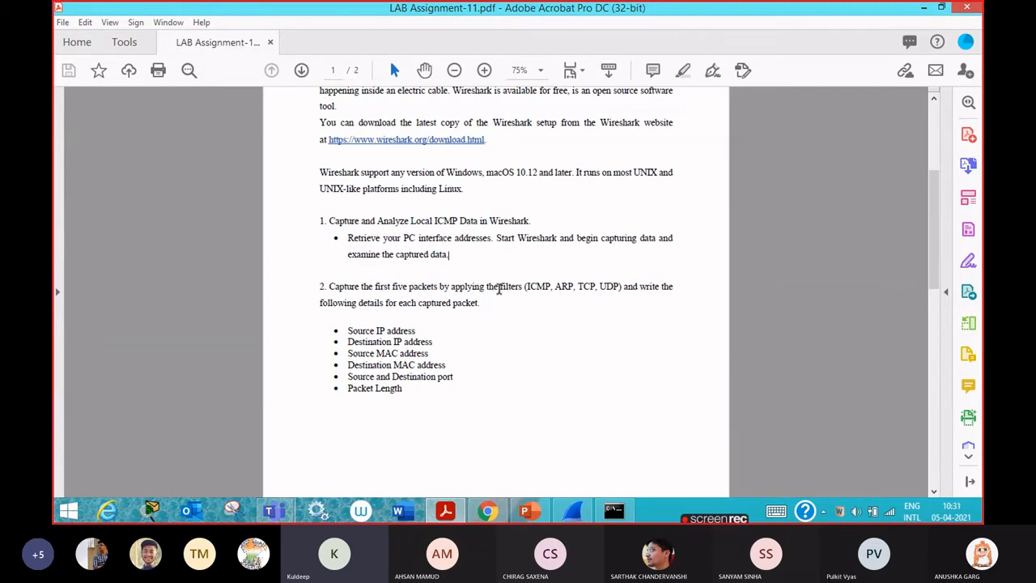
left_click_drag(500, 288, 620, 290)
left_click(621, 289)
Switch to Wireshark, apply the display filter tcp and select packet 1 in the filtered list
left_click(573, 510)
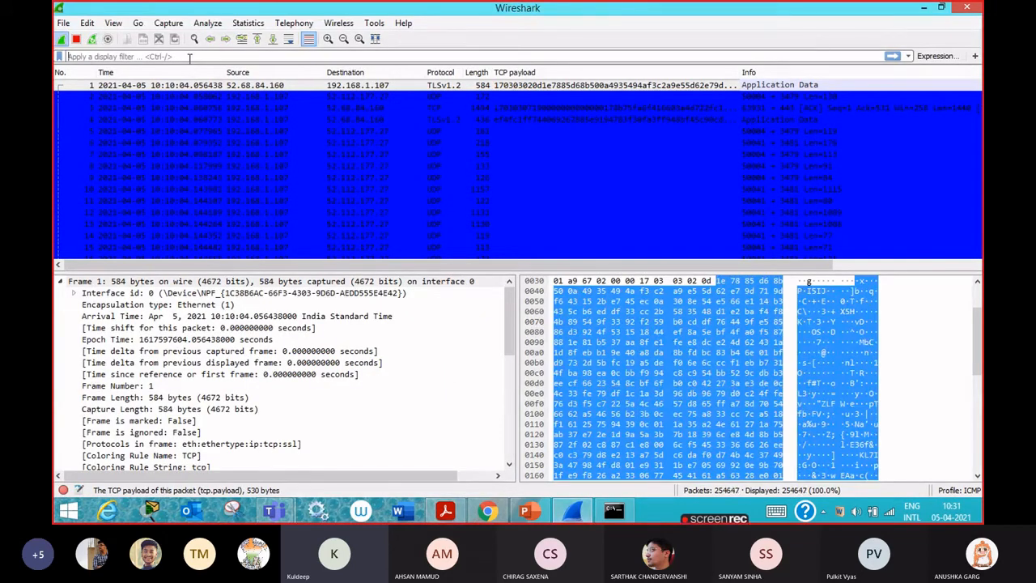
type("tcp")
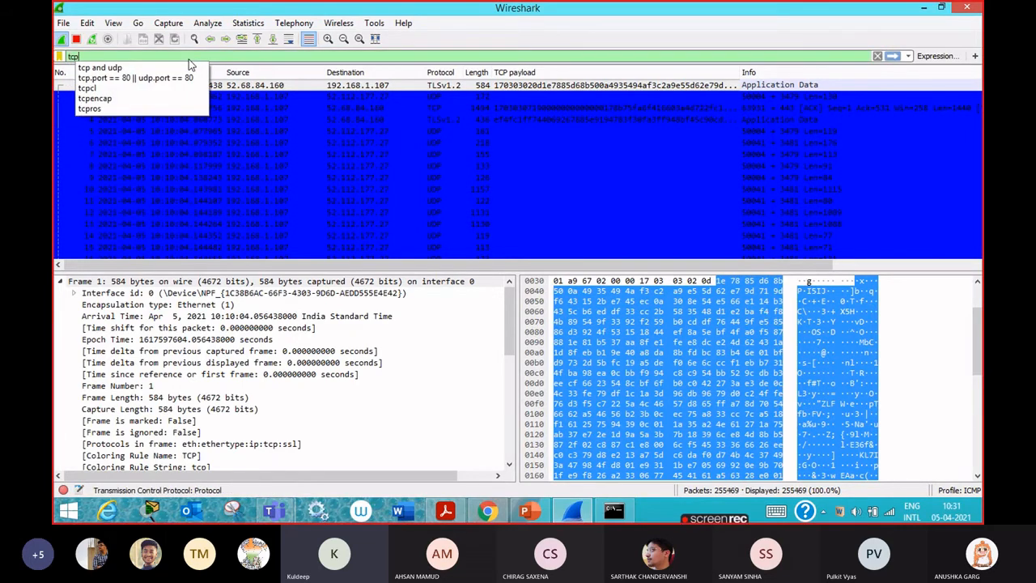
key("Return")
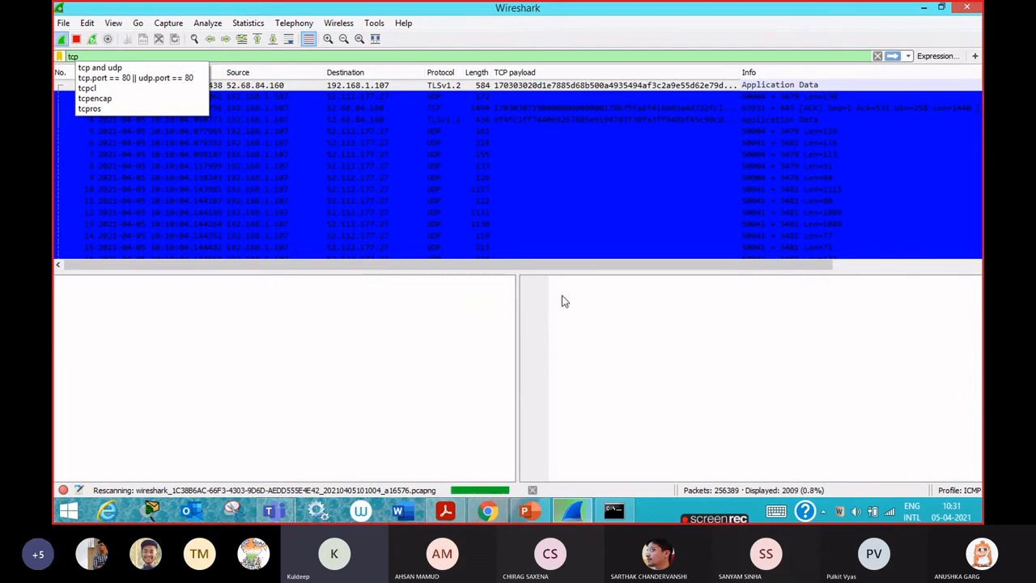
left_click(60, 86)
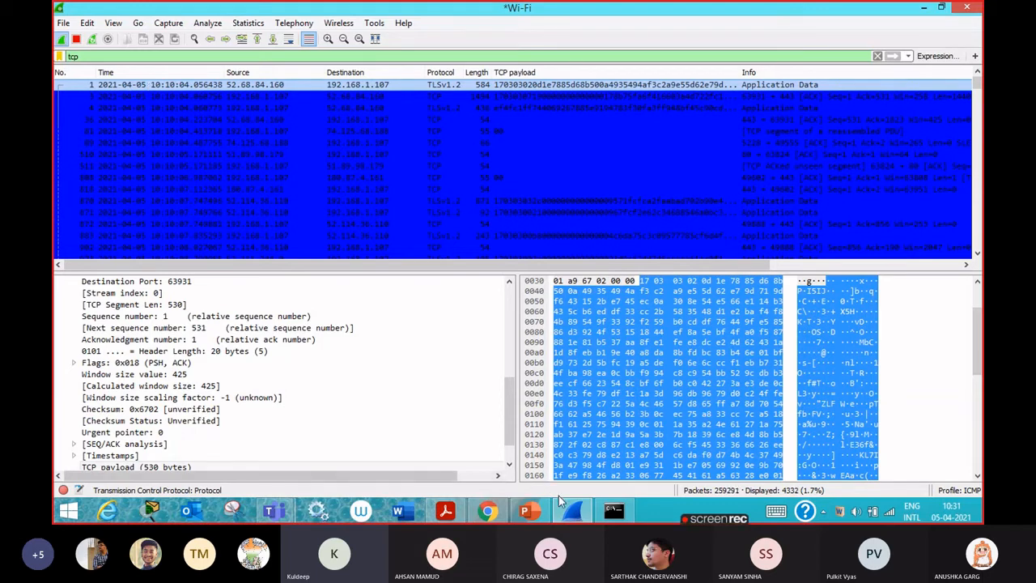
Switch to Acrobat and review task 2's list of IP and MAC address details to record for each packet
left_click(453, 516)
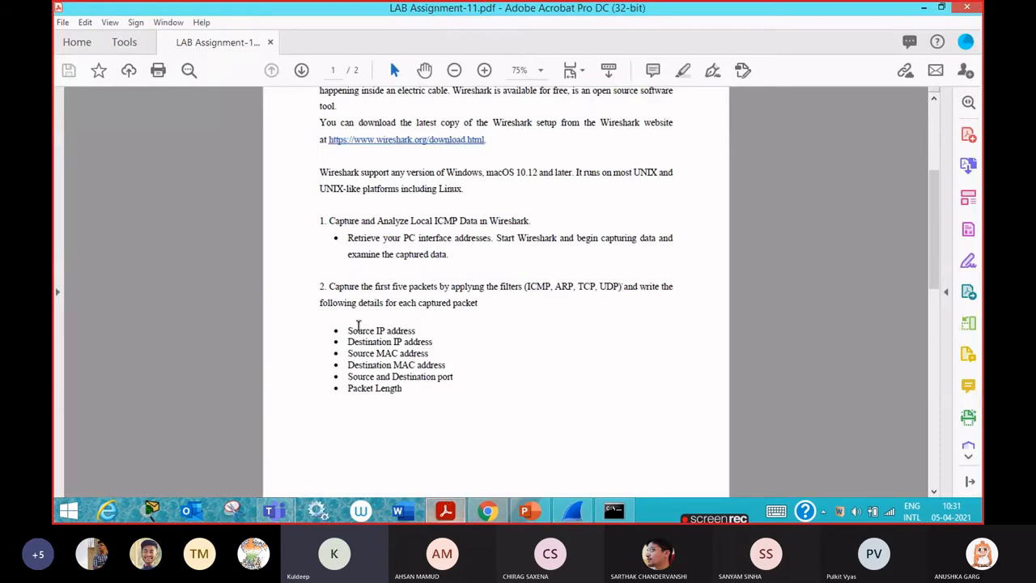
left_click_drag(349, 331, 416, 332)
left_click_drag(349, 341, 432, 343)
left_click_drag(349, 357, 417, 368)
Switch to Wireshark and stop the running Wi-Fi packet capture
left_click(488, 509)
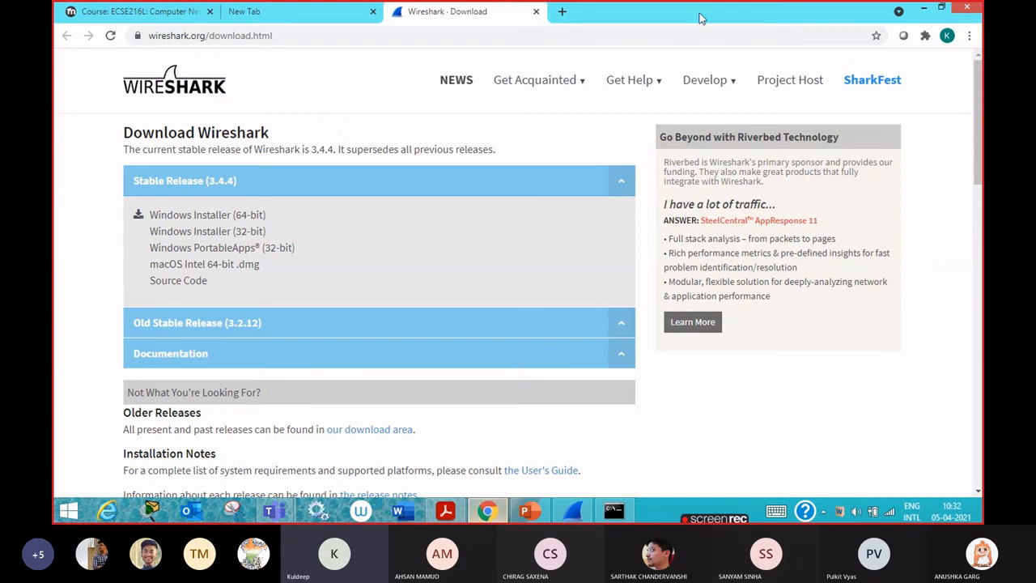
left_click(575, 512)
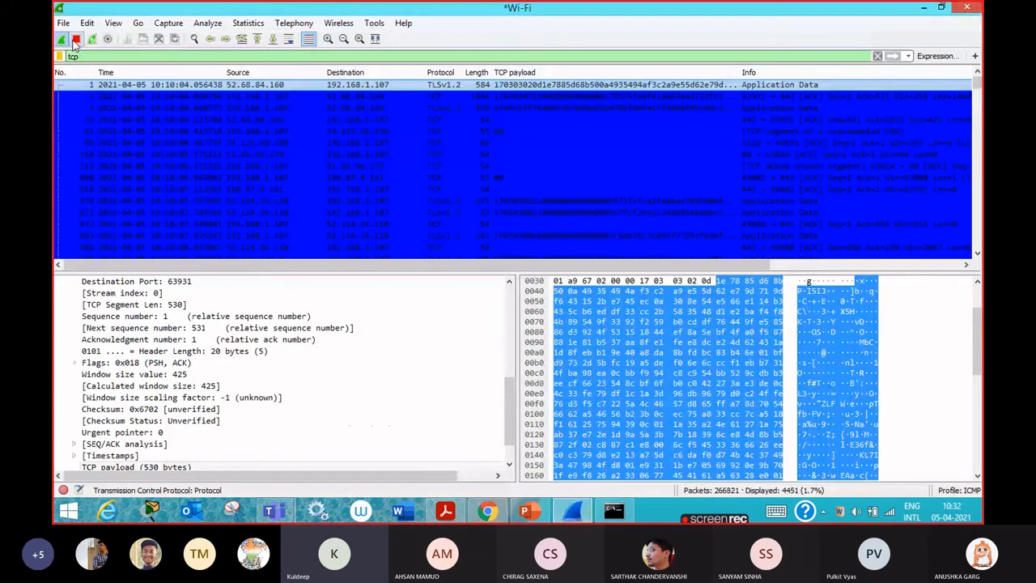
left_click(77, 40)
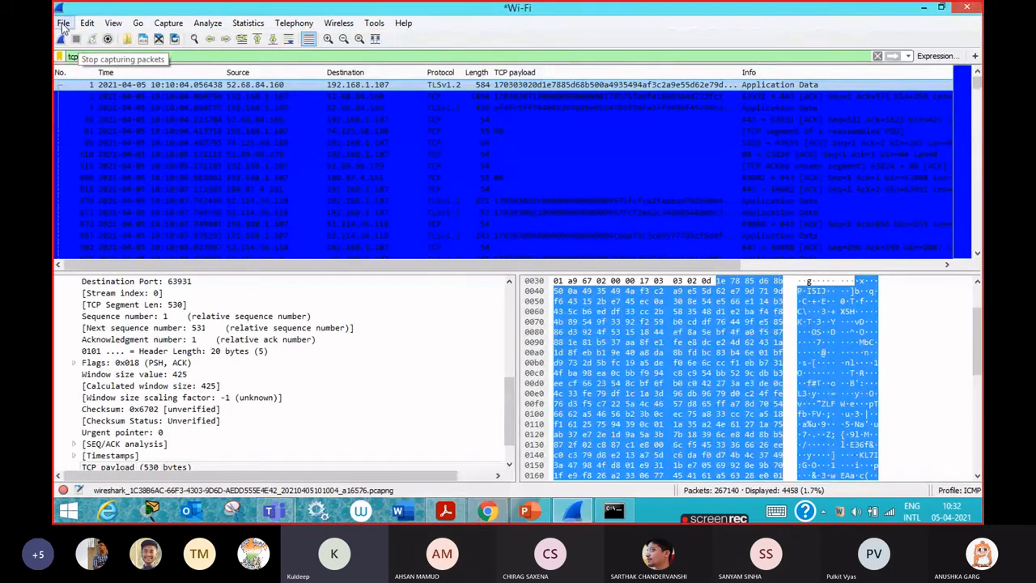
left_click(63, 25)
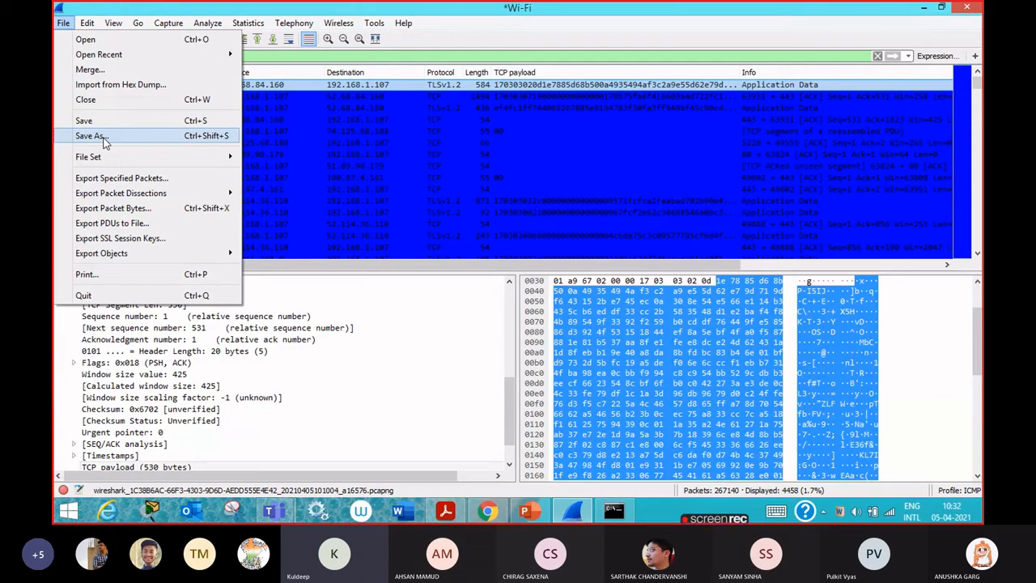
left_click(91, 136)
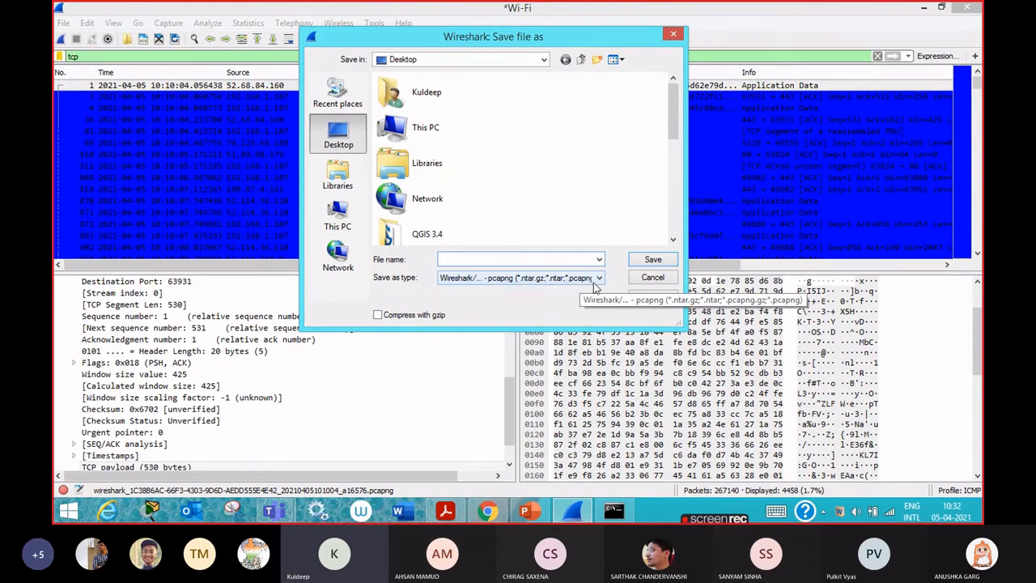
left_click(653, 278)
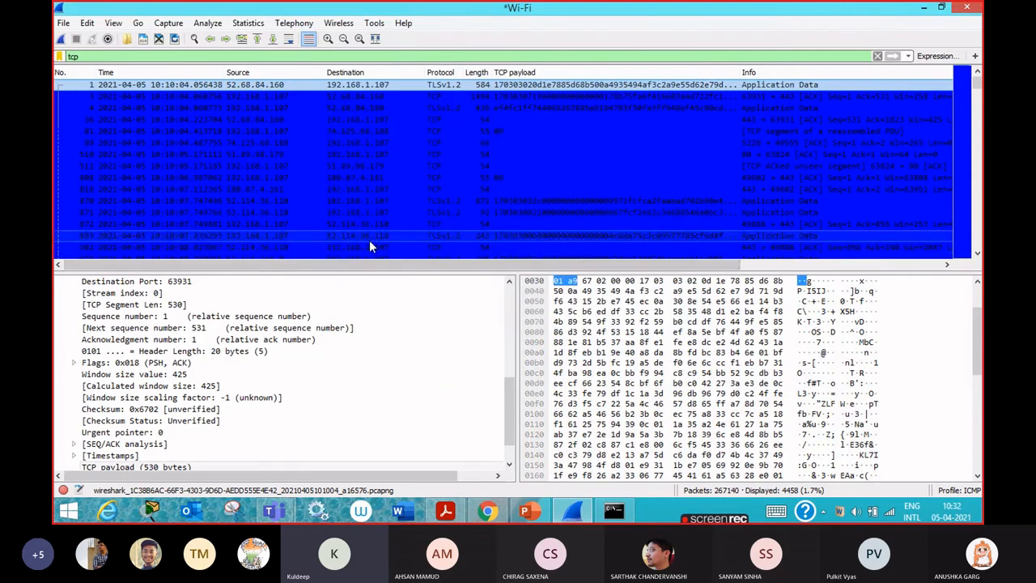
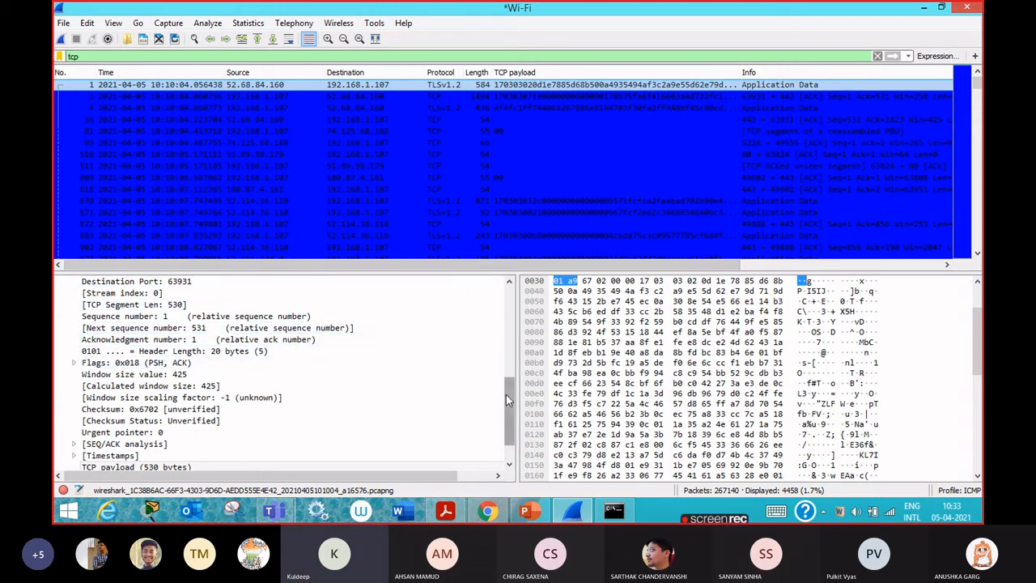
Examine packet 1's protocol layers and Frame details, together with its payload bytes in the hex dump
left_click_drag(506, 394, 506, 352)
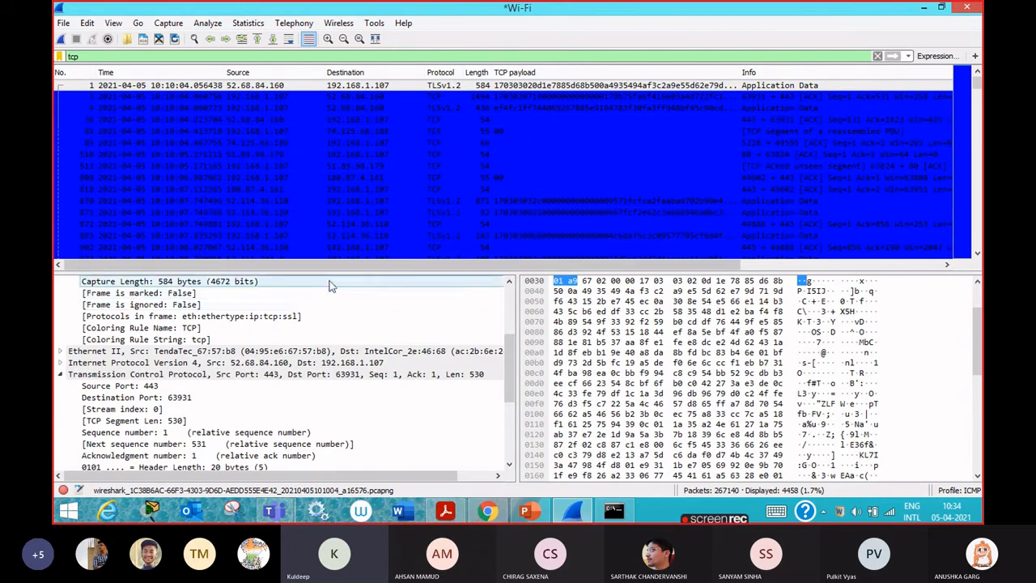
left_click_drag(510, 366, 506, 299)
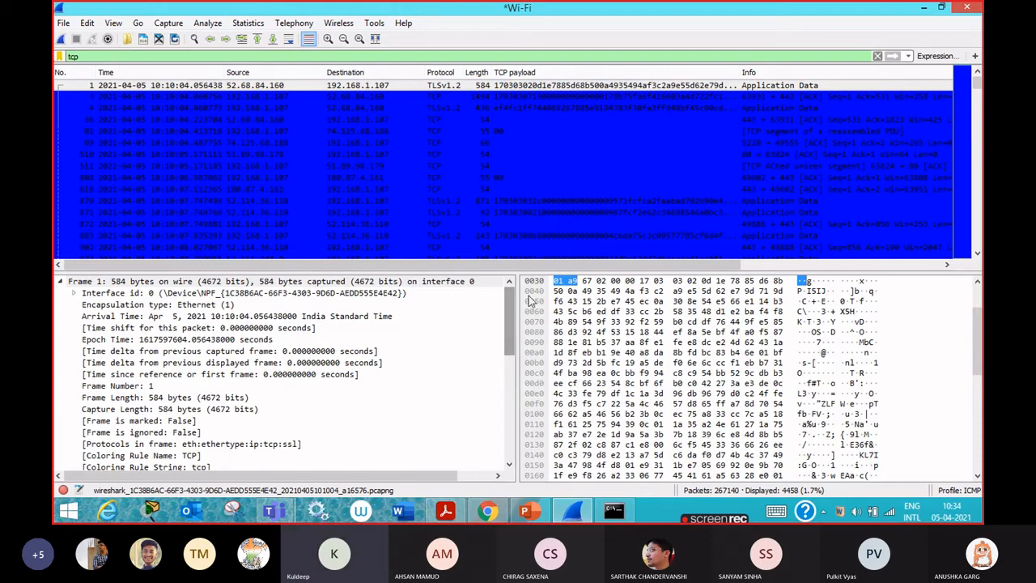
mouse_move(508, 326)
left_mouse_down()
mouse_move(506, 356)
mouse_move(507, 324)
left_mouse_up()
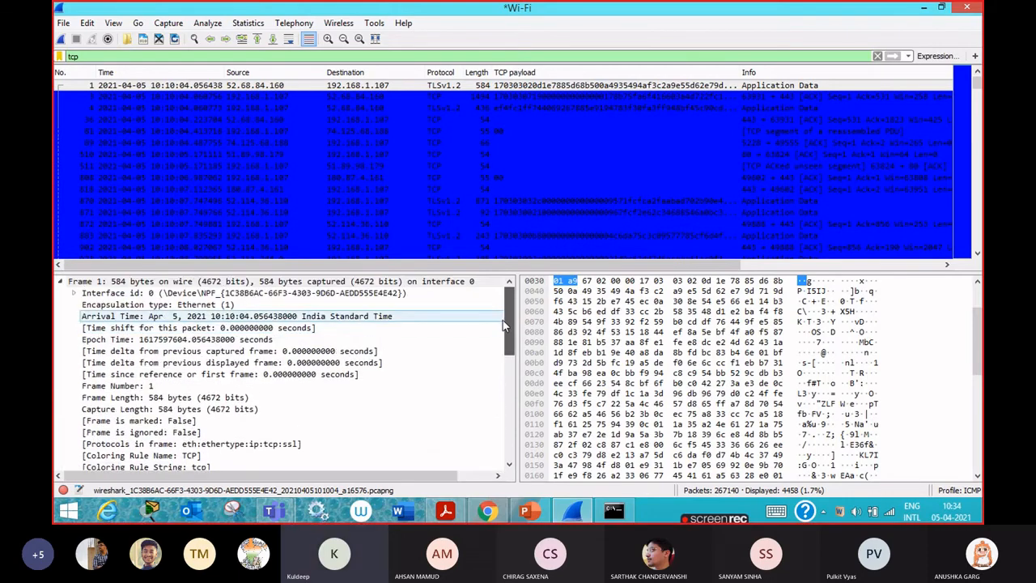
left_click(556, 444)
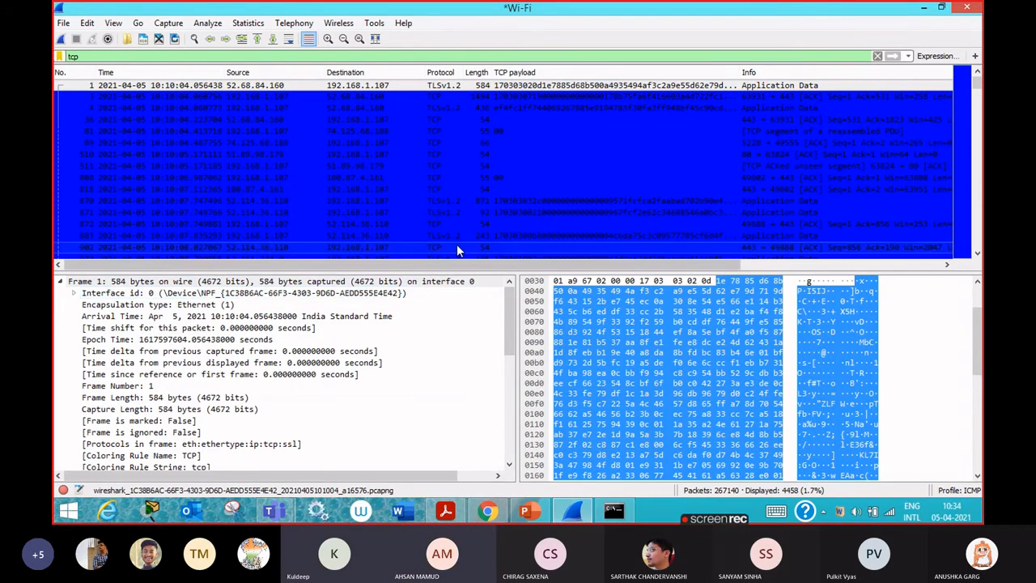
mouse_move(508, 302)
left_mouse_down()
mouse_move(507, 318)
mouse_move(506, 300)
left_mouse_up()
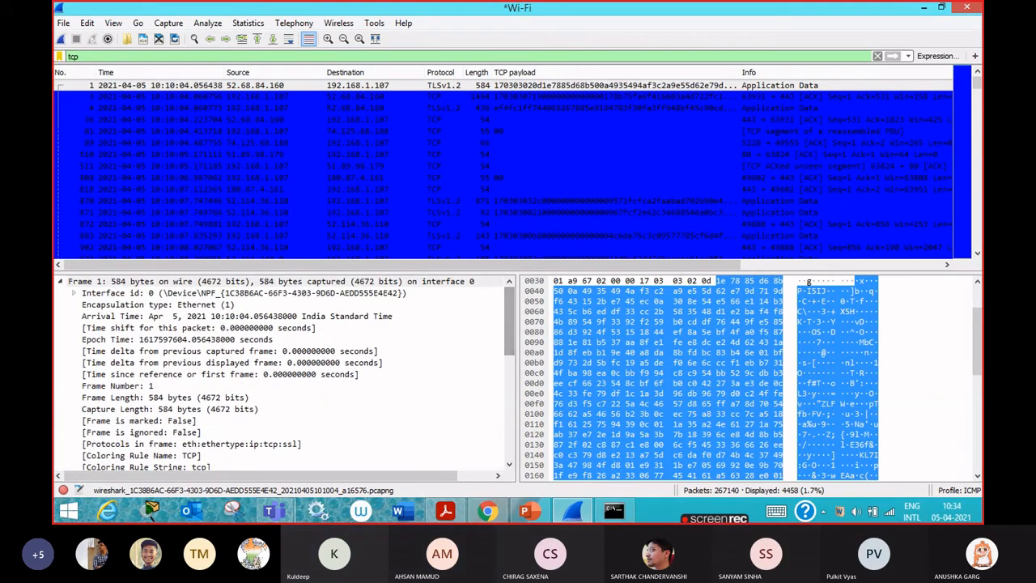
Switch to Acrobat and reread all of task 2, including its four filters and the packet details required
left_click(445, 511)
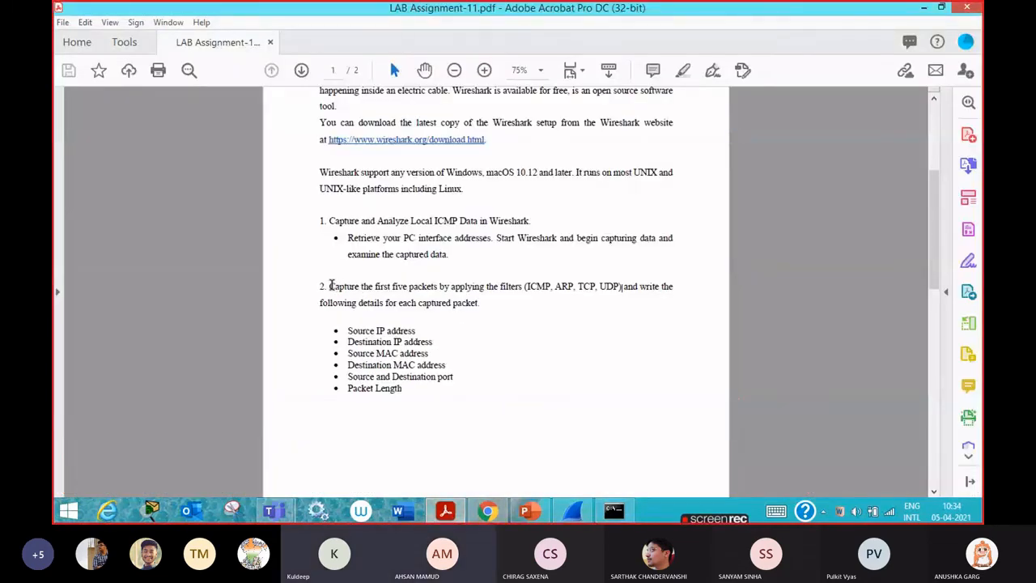
left_click_drag(330, 286, 415, 390)
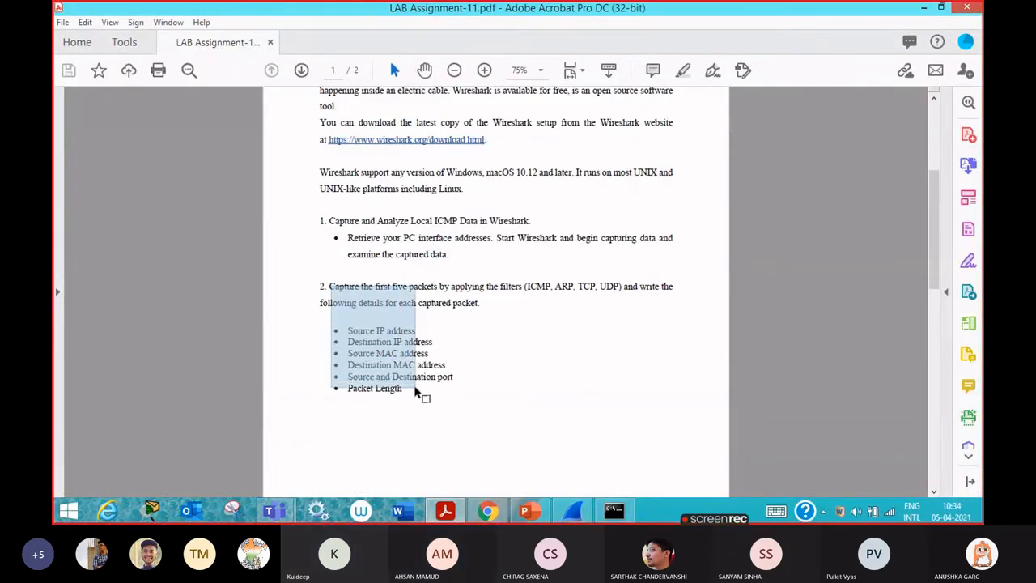
left_click(481, 378)
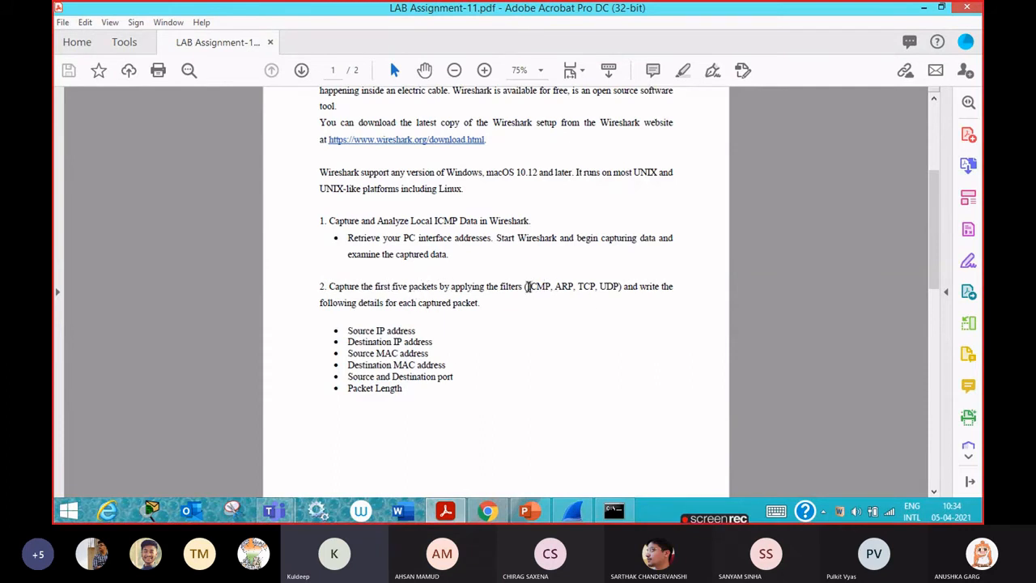
left_click_drag(527, 286, 612, 287)
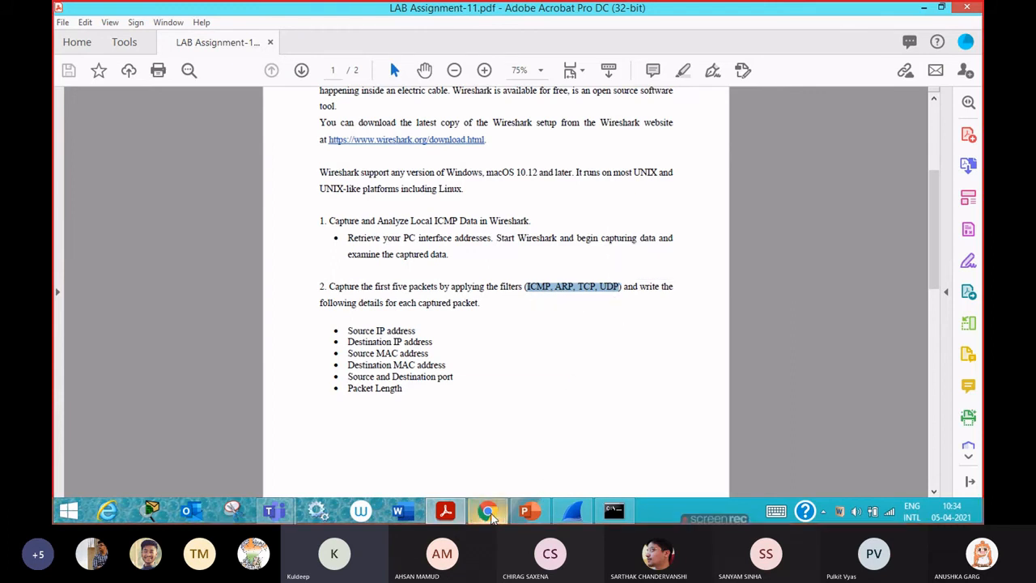
mouse_move(491, 512)
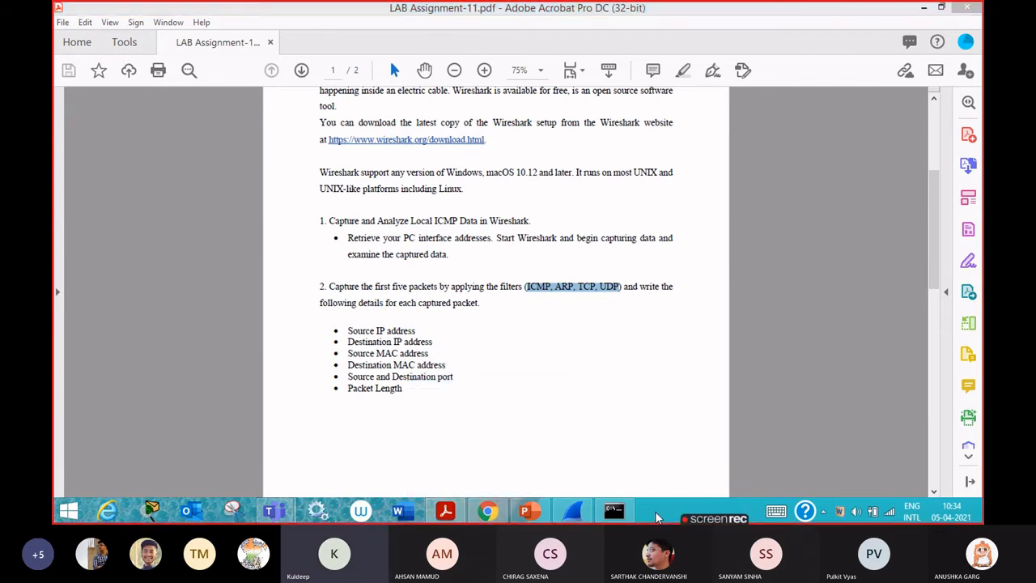
left_click(488, 512)
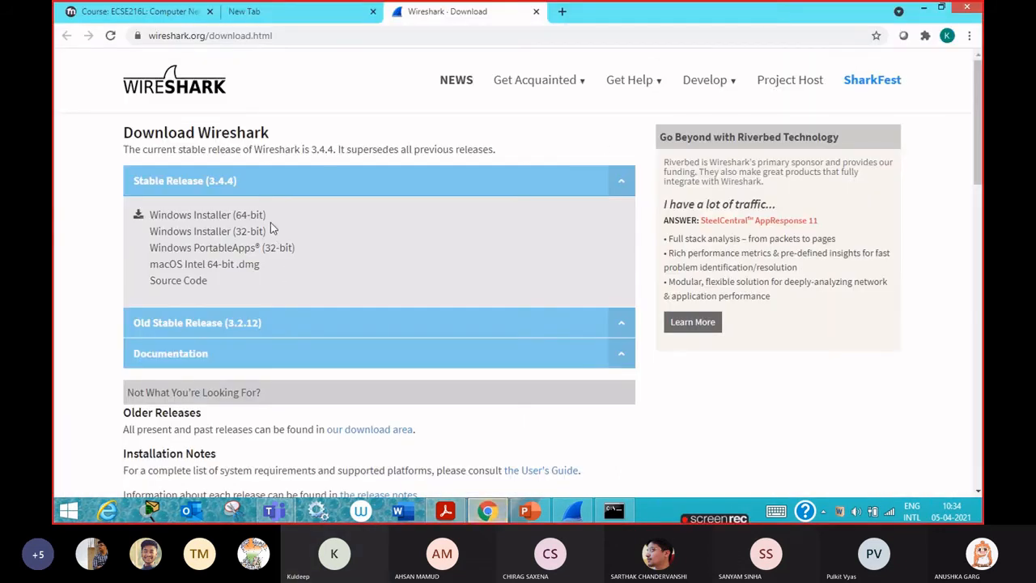
left_click(488, 512)
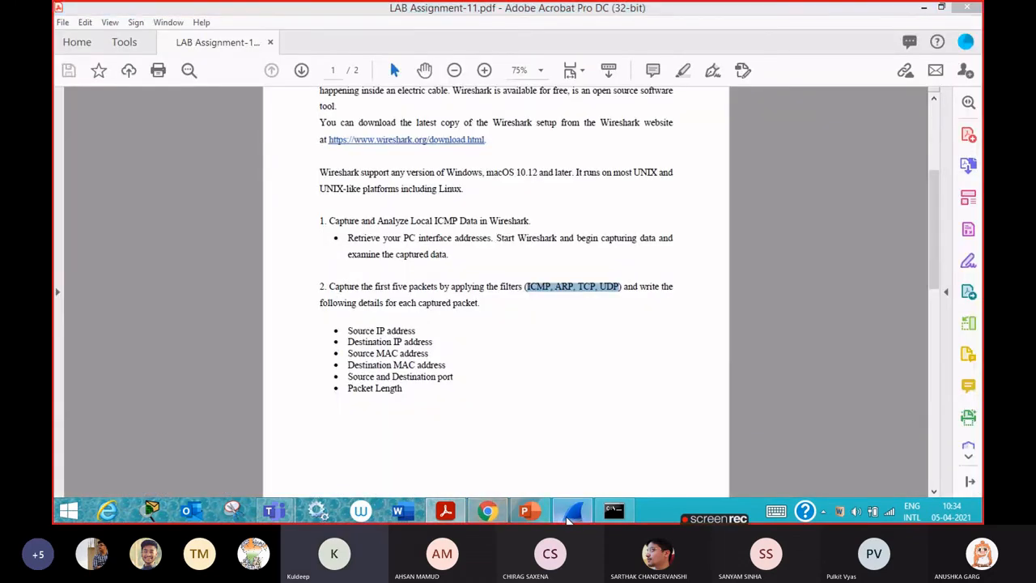
Switch to Wireshark and replace the display filter with icmp to show only the ICMP packets
left_click(572, 510)
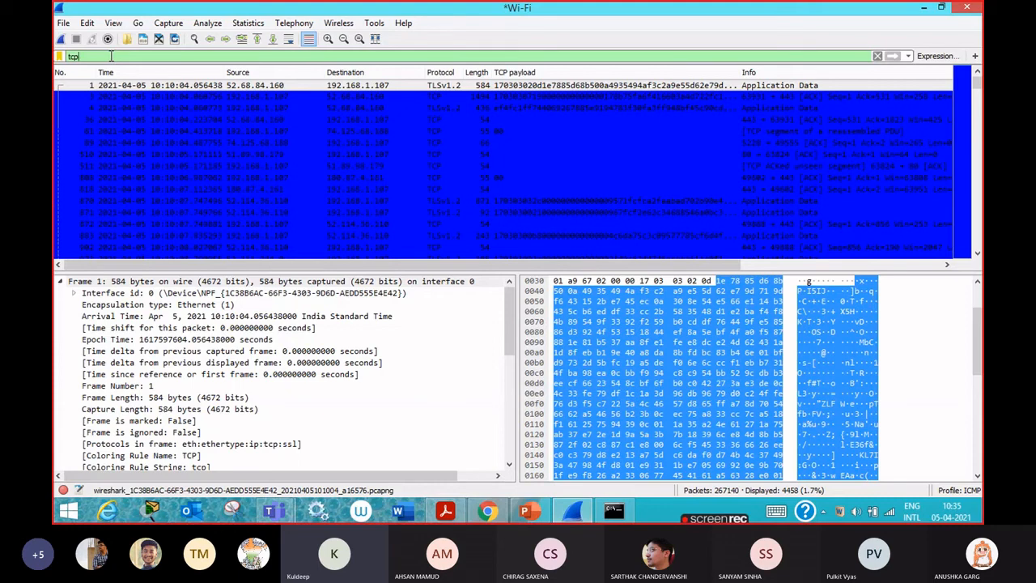
key("BackSpace")
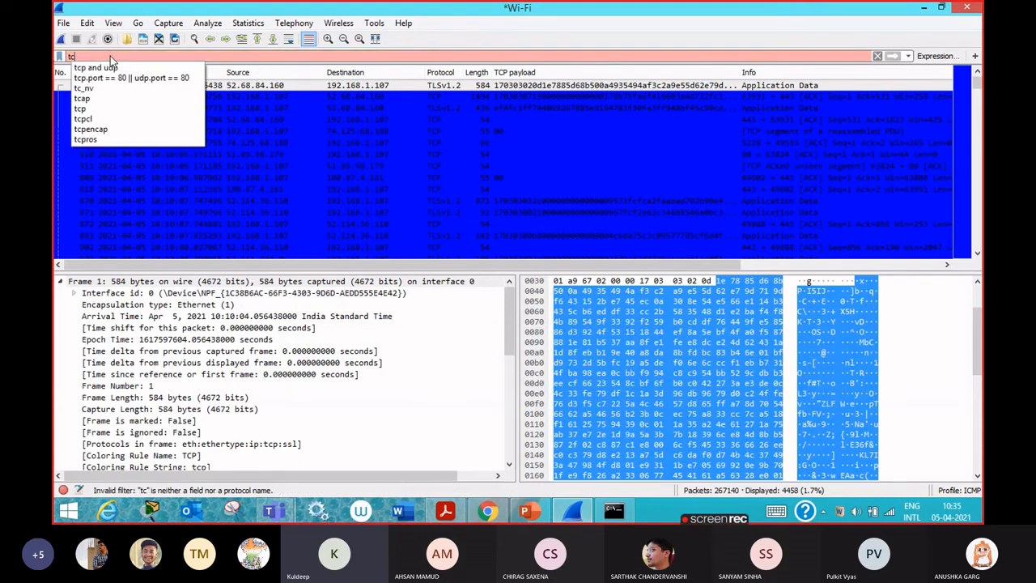
key("BackSpace")
key("BackSpace")
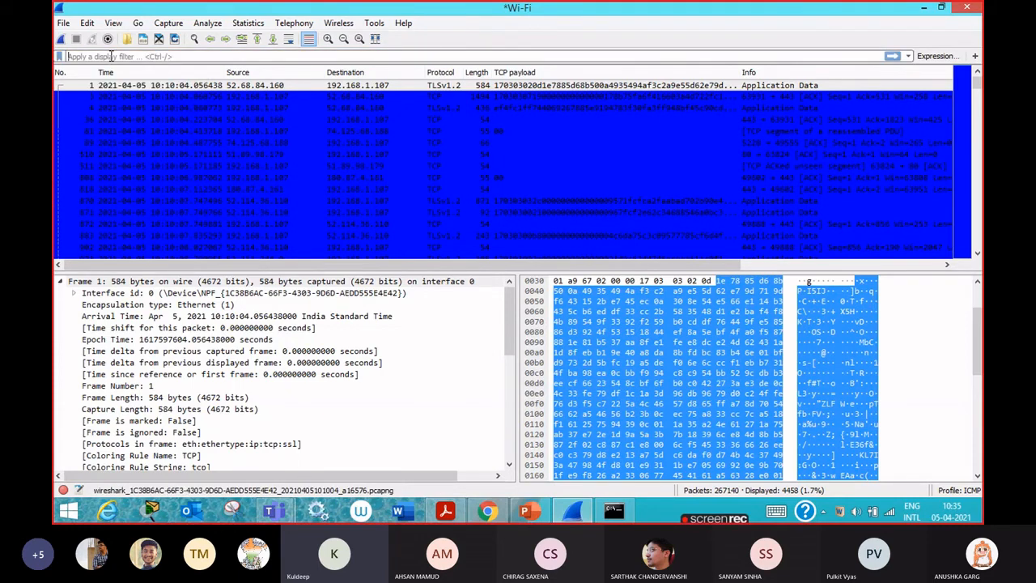
type("icmp")
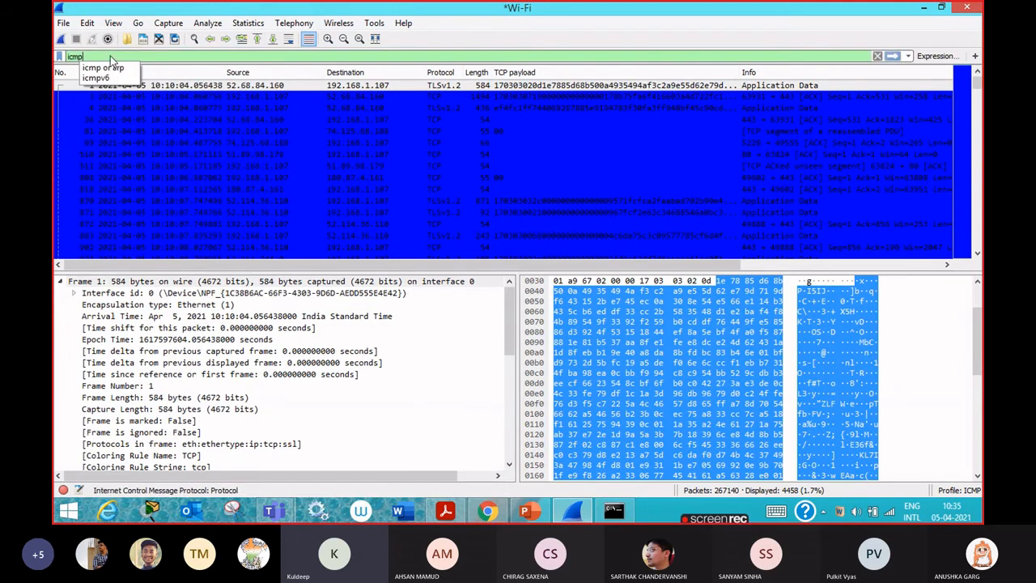
key("Return")
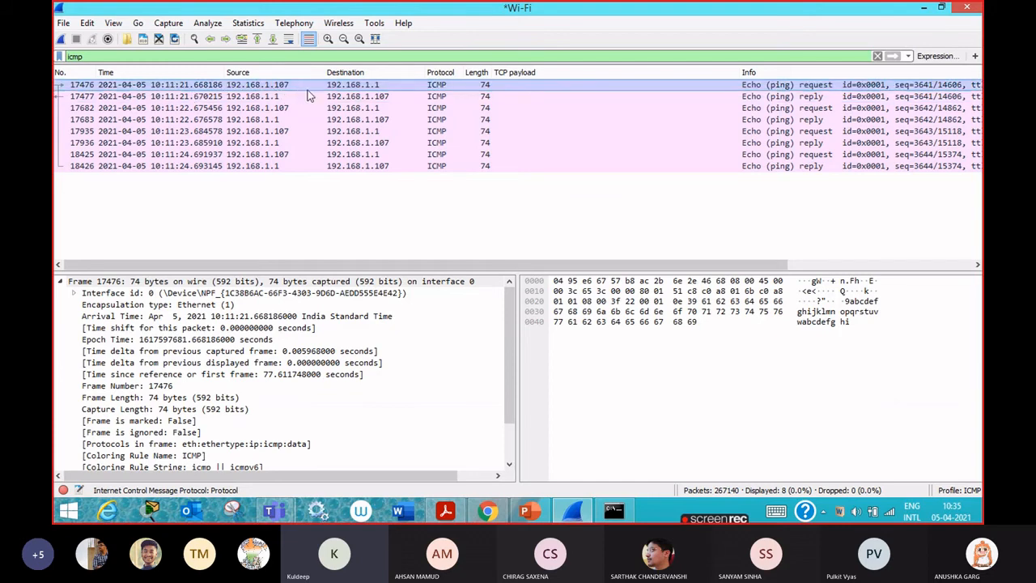
Review task 2's source and destination IP and MAC address items in Acrobat, and return to the ICMP packets in Wireshark
left_click(451, 514)
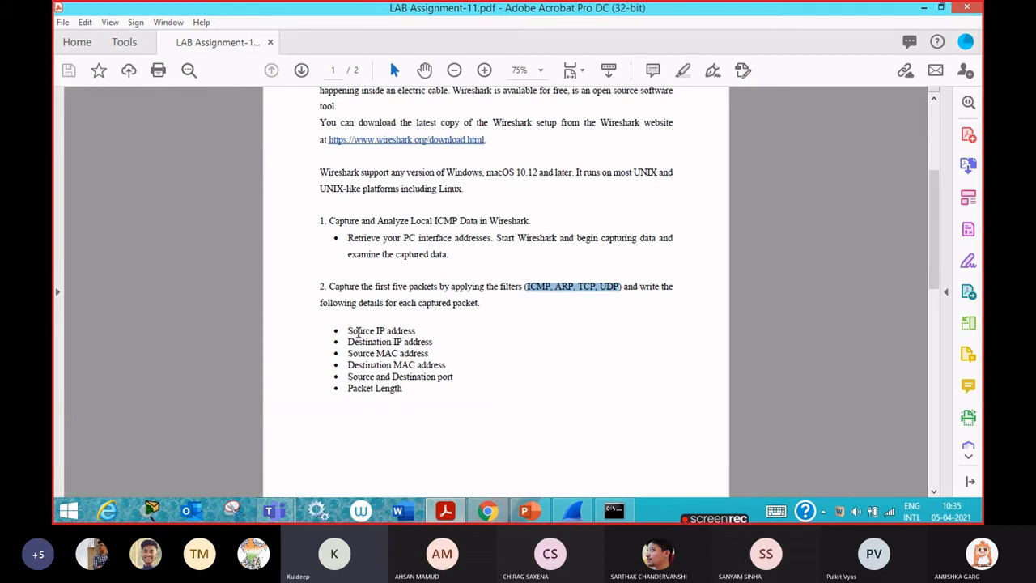
left_click_drag(348, 331, 433, 347)
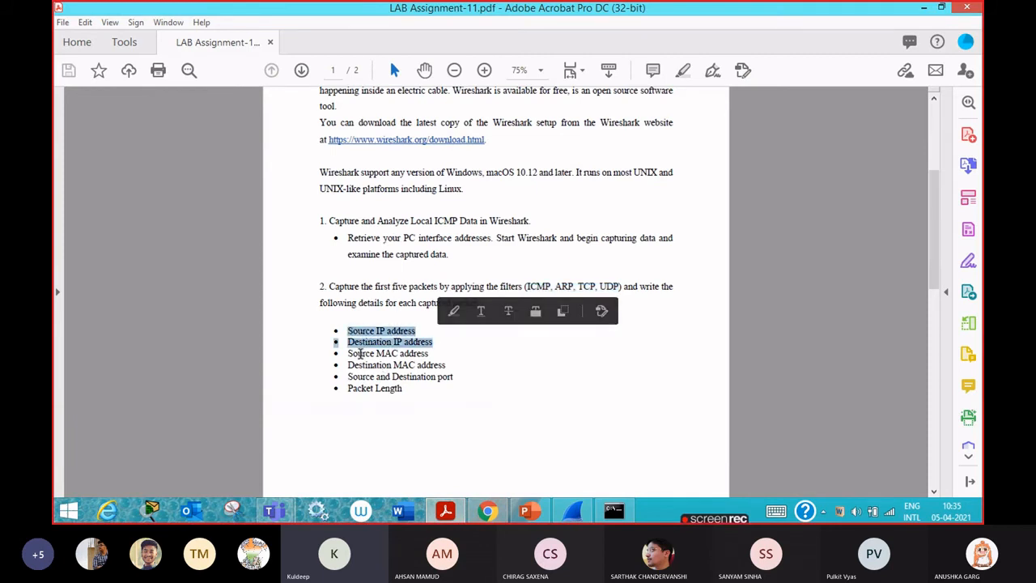
left_click(450, 366)
triple_click(366, 331)
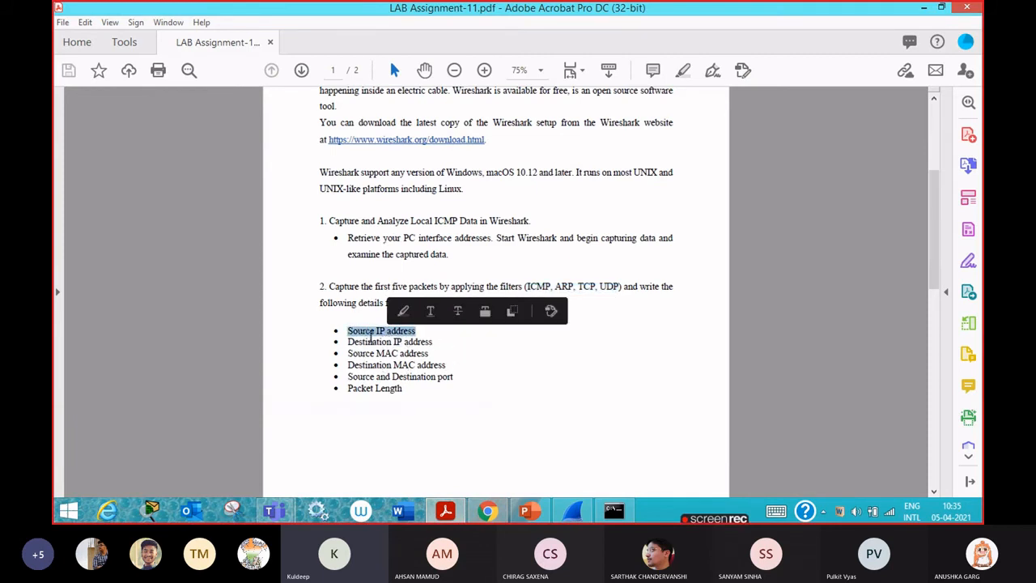
left_click_drag(360, 340, 403, 369)
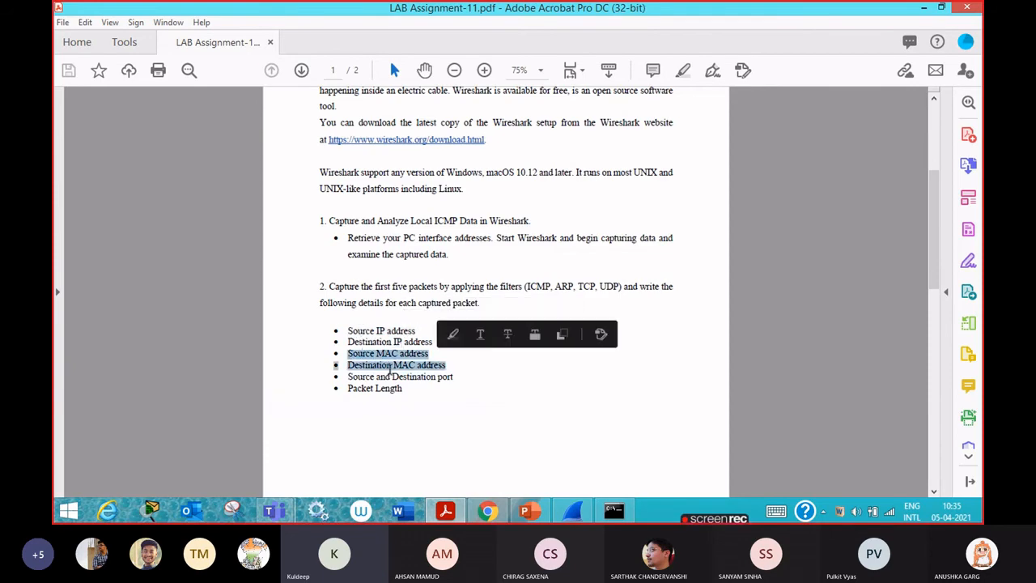
left_click(490, 508)
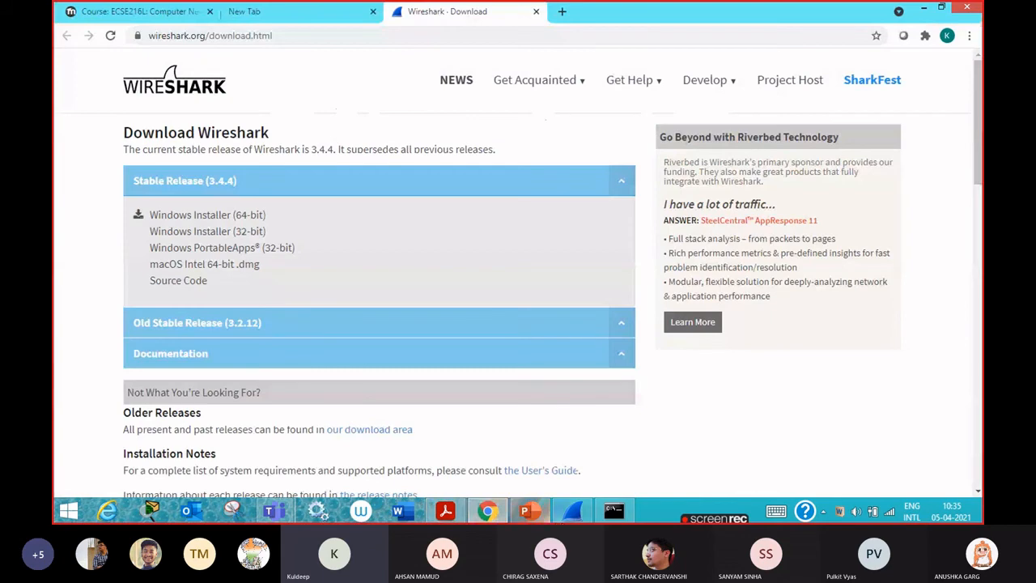
left_click(571, 510)
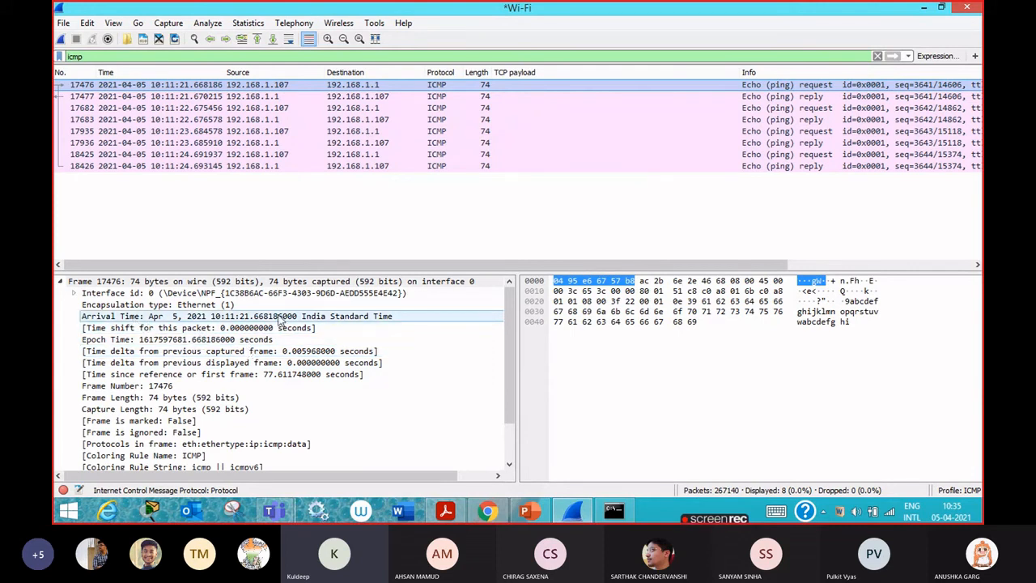
Switch to Acrobat and review task 2's remaining items on source and destination port and packet length
left_click(490, 512)
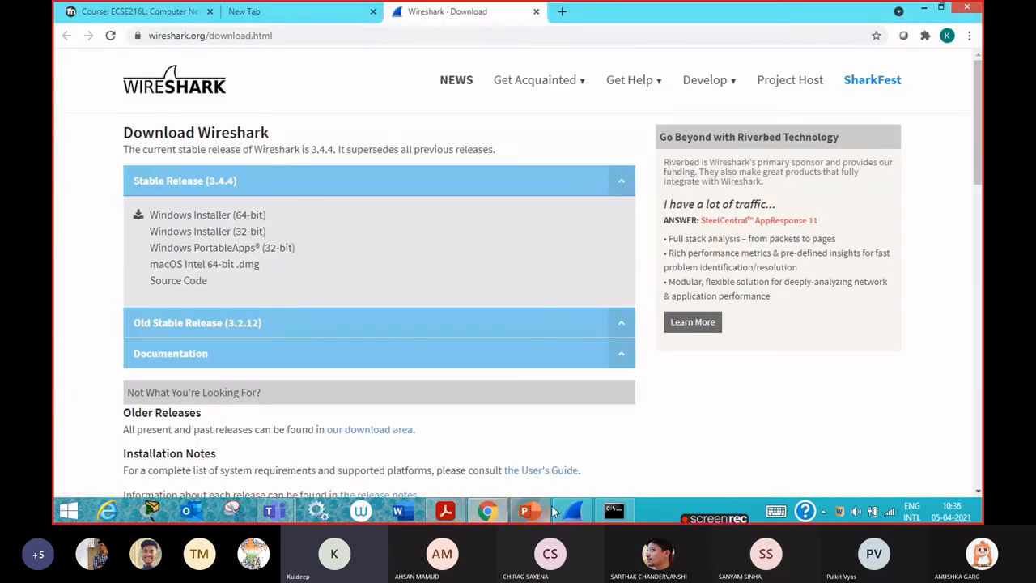
left_click(447, 512)
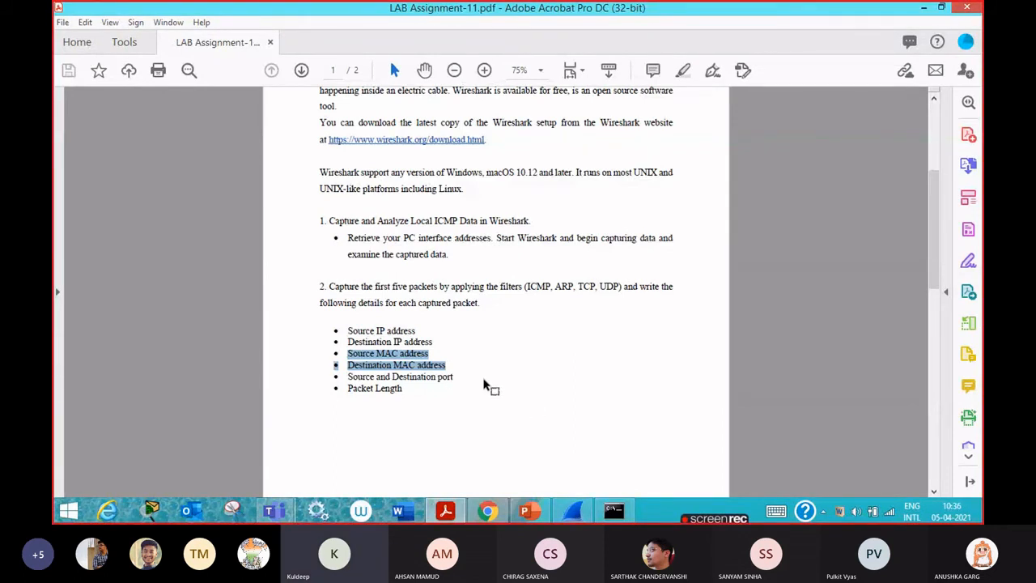
left_click(411, 391)
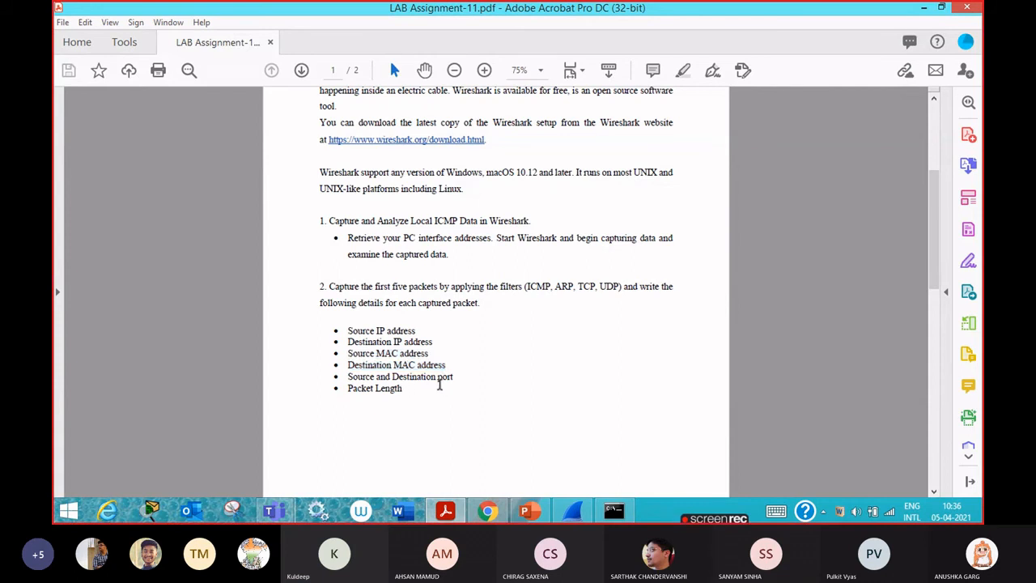
Switch to Wireshark and collapse the Frame details of packet 17476 to list only its protocol layers
left_click(577, 519)
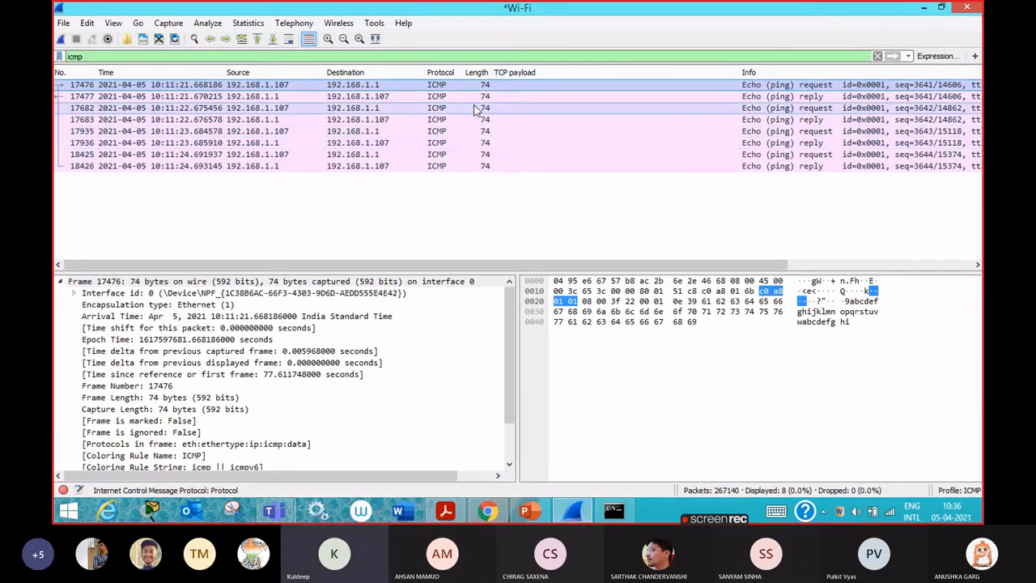
left_click(72, 293)
left_click(71, 293)
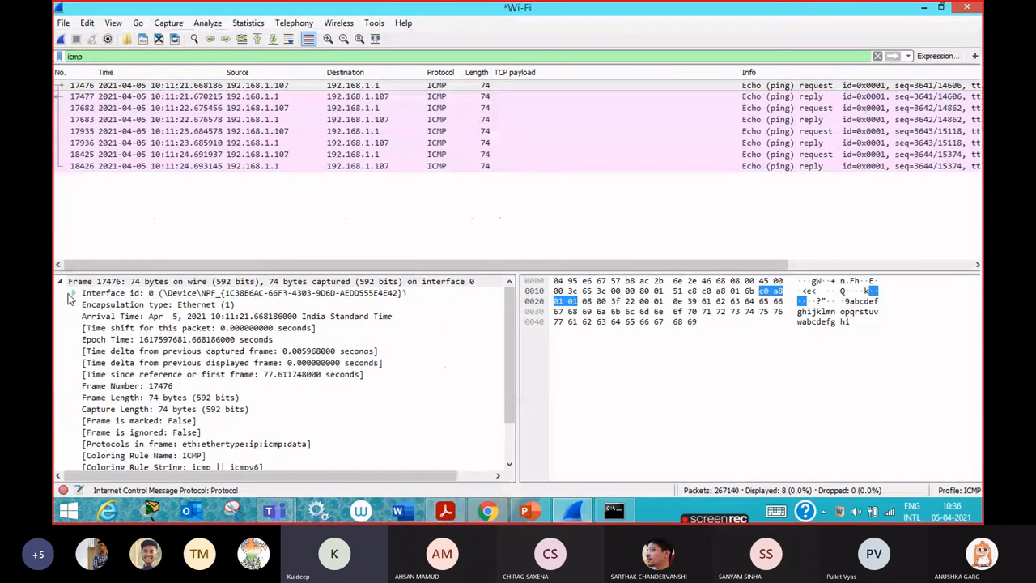
left_click(59, 282)
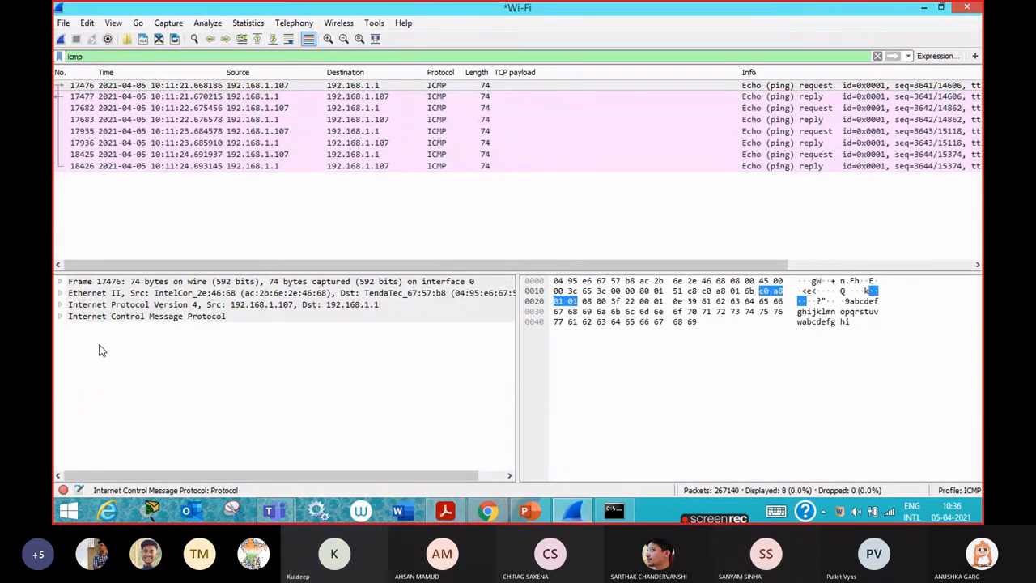
Expand packet 17476's Internet Control Message Protocol layer and add its data Length field as a packet list column
left_click(60, 316)
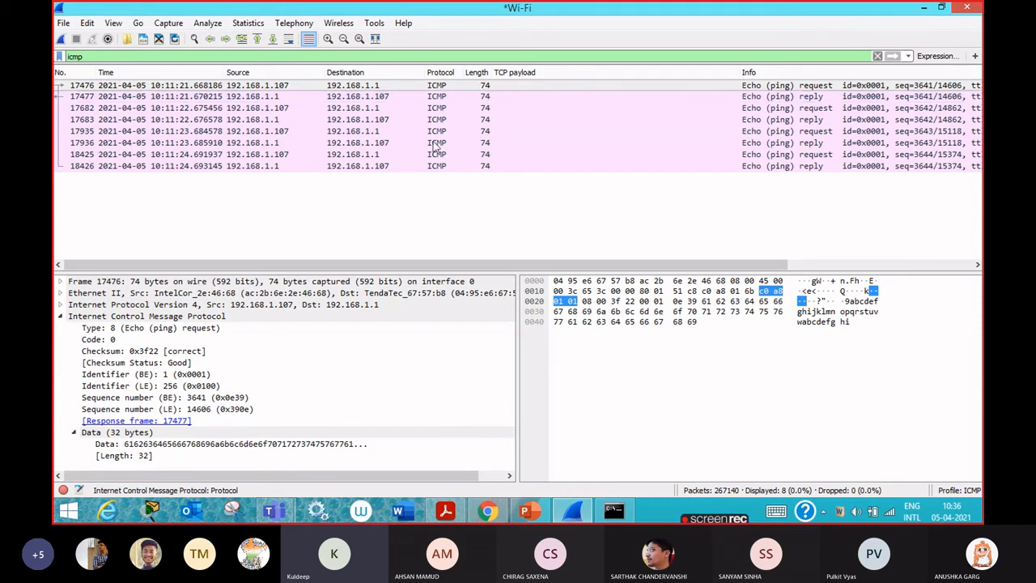
right_click(126, 463)
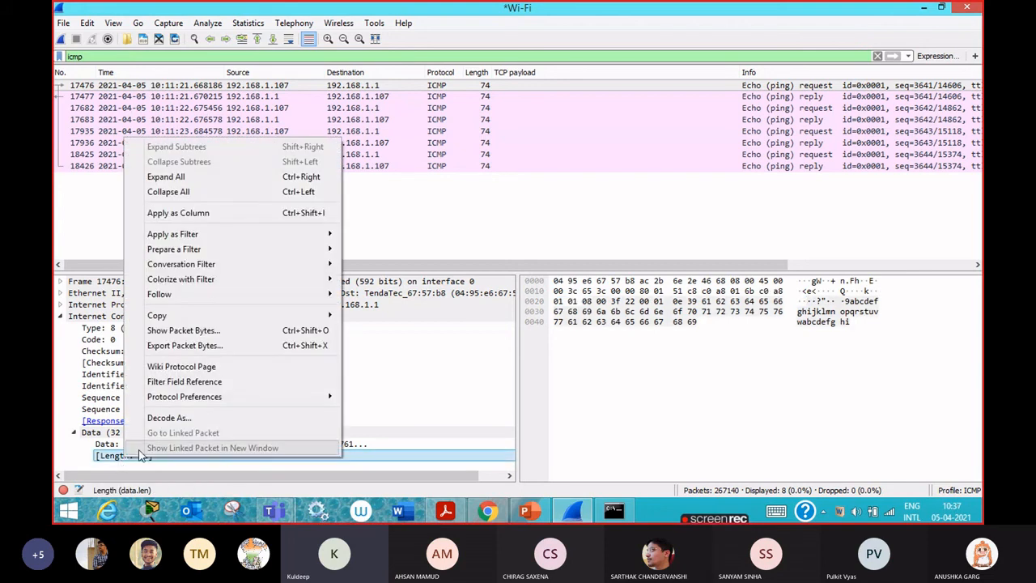
left_click(194, 217)
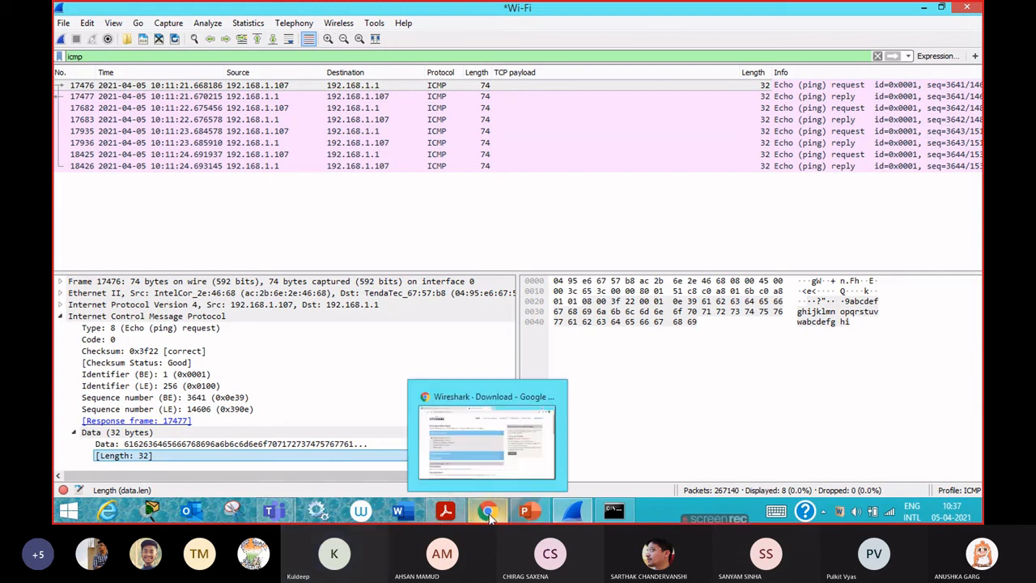
Switch to Acrobat and review the submission instructions on page 2 and the lab introduction and tasks on page 1
left_click(445, 509)
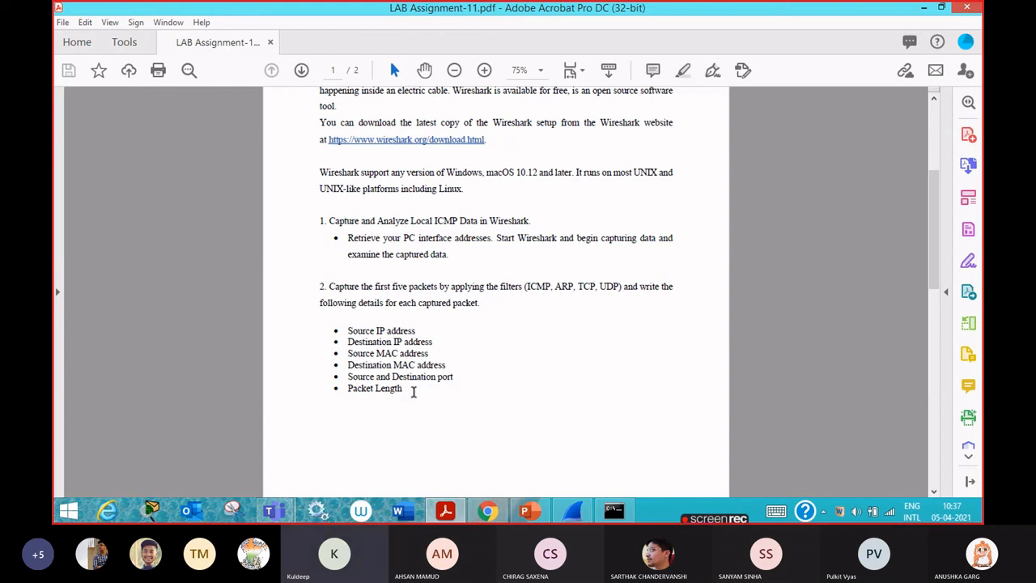
scroll(413, 392, "down", 5)
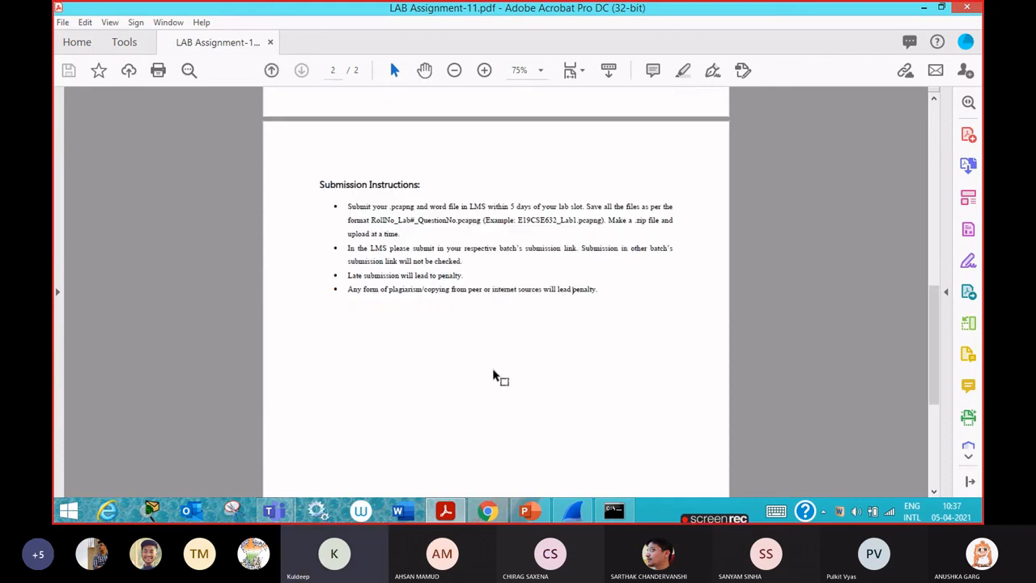
scroll(495, 374, "up", 8)
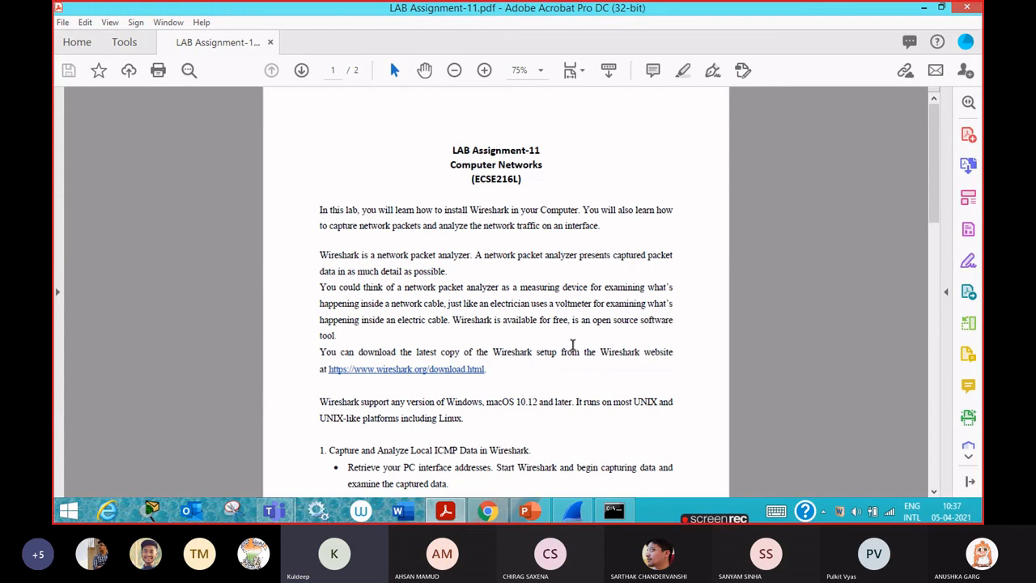
scroll(508, 368, "down", 4)
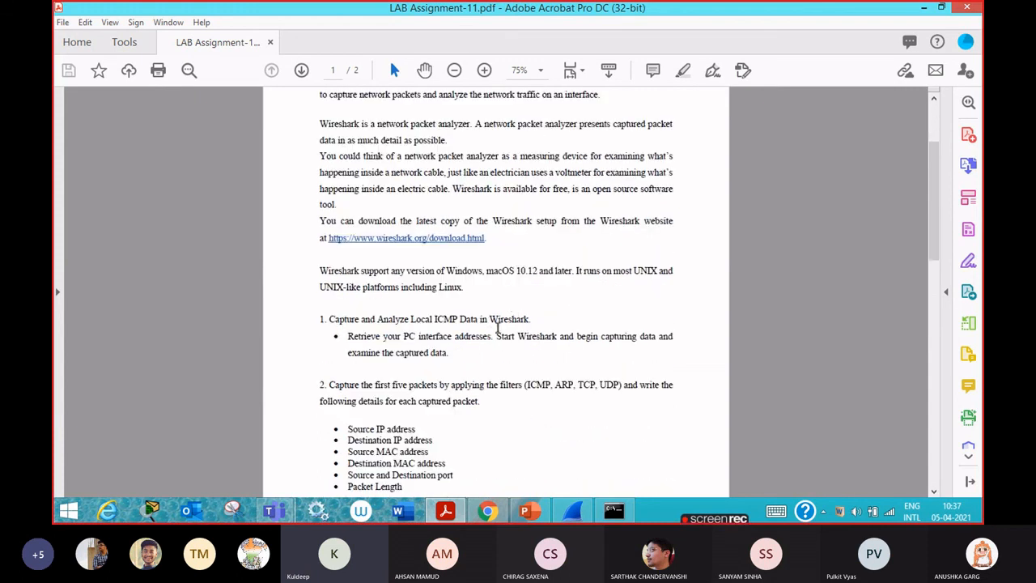
scroll(574, 331, "down", 2)
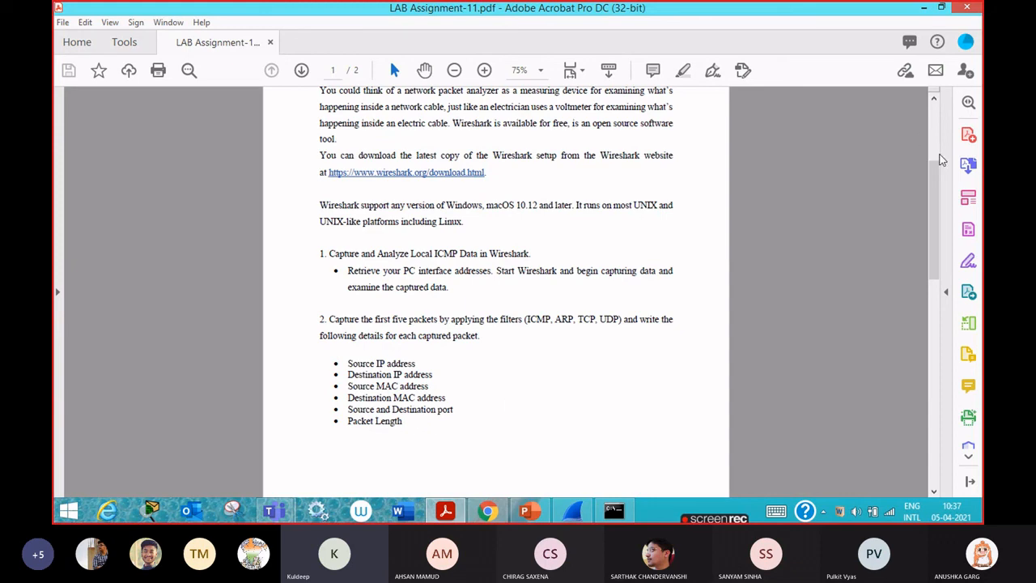
left_click_drag(930, 183, 926, 161)
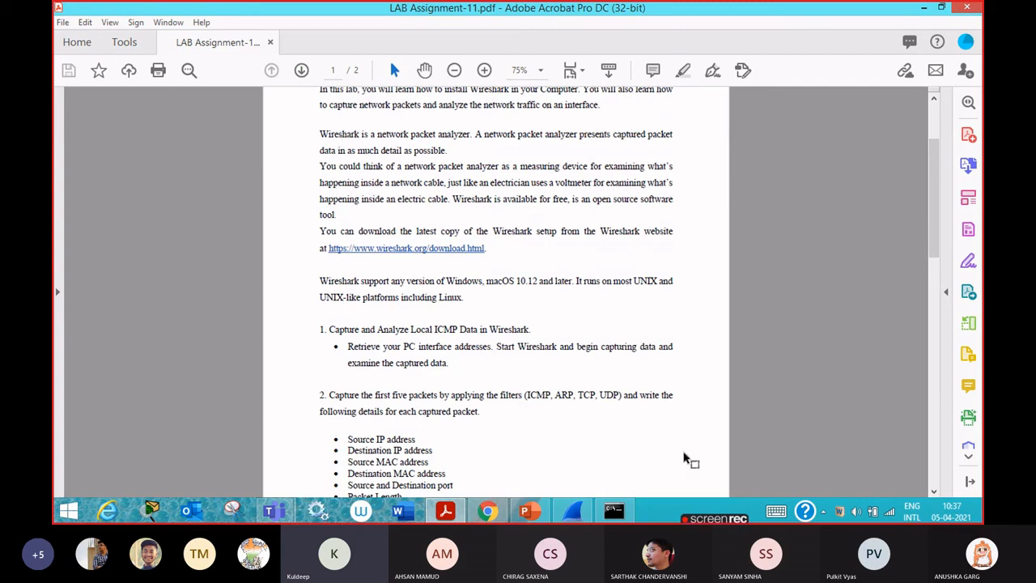
Switch to Chrome, where the Wireshark download page is open
left_click(487, 511)
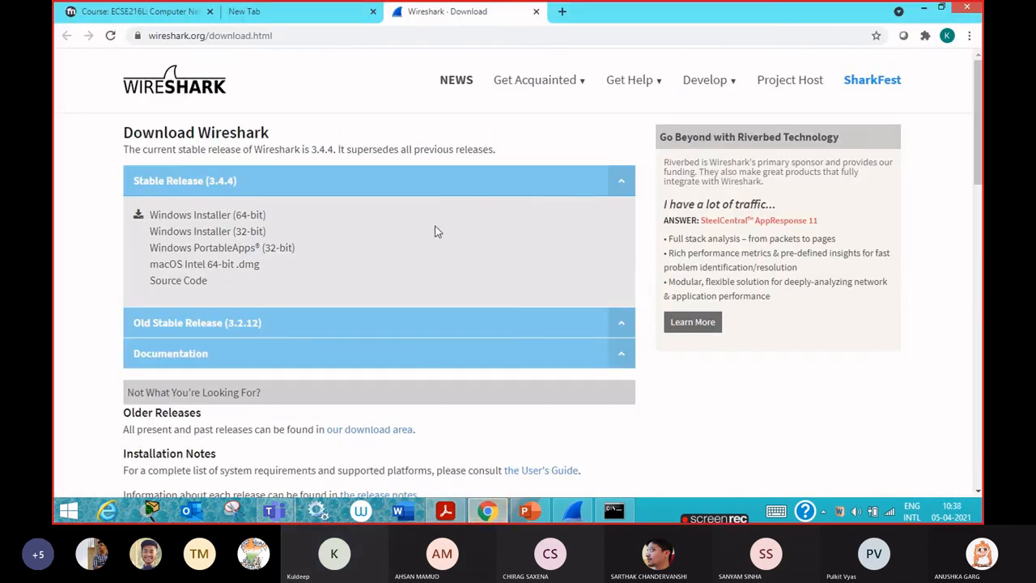